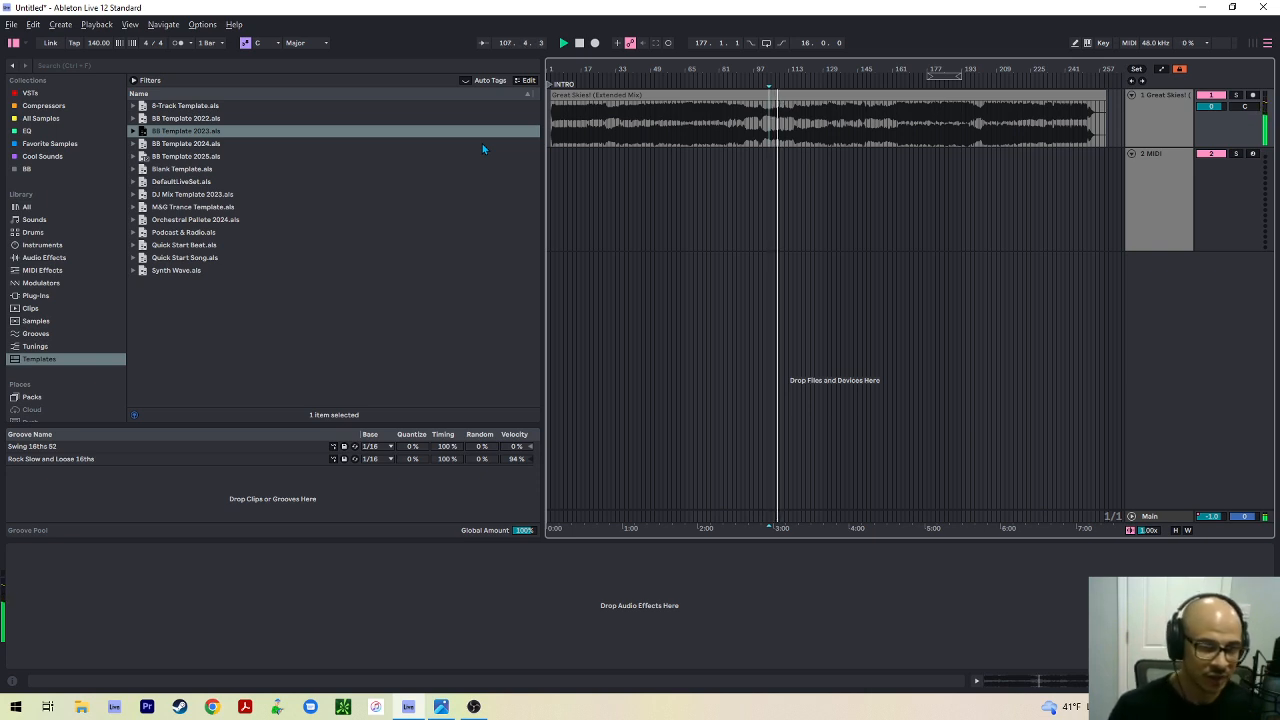
Listen to the Great Skies! (Extended Mix) clip from bar 49, stop playback, and place the insert marker at bar 13
left_click(650, 118)
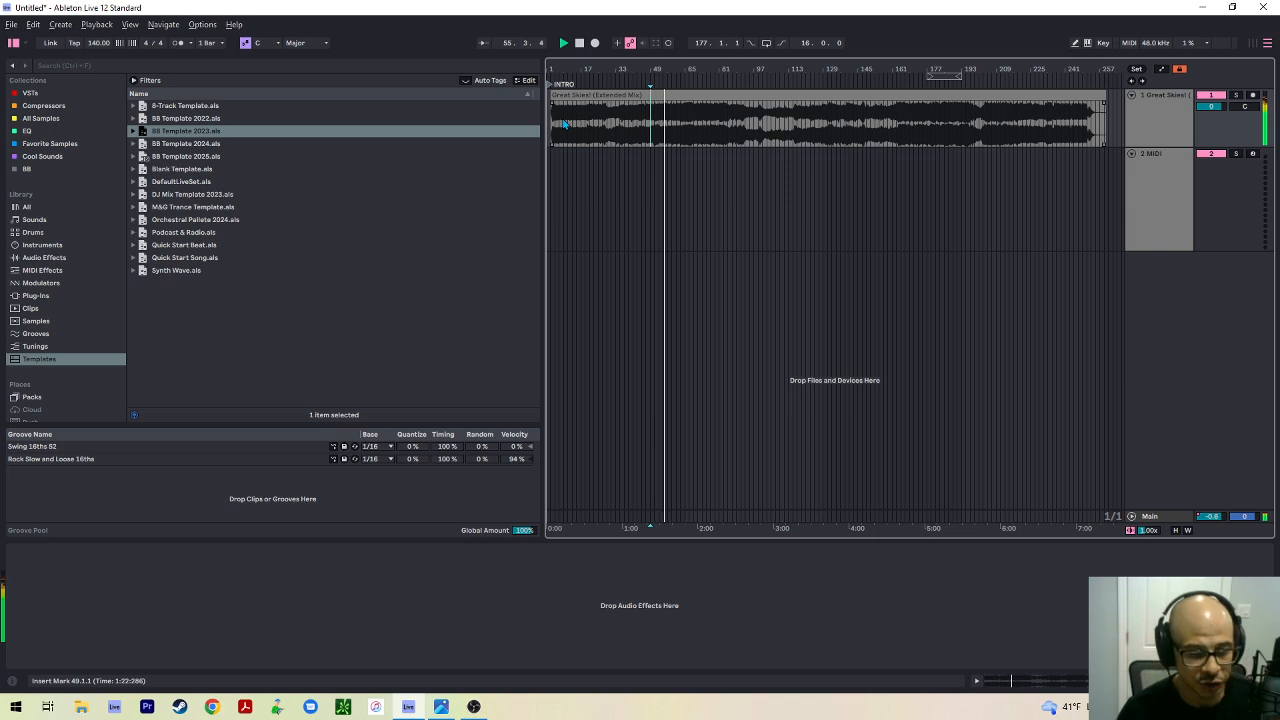
key("space")
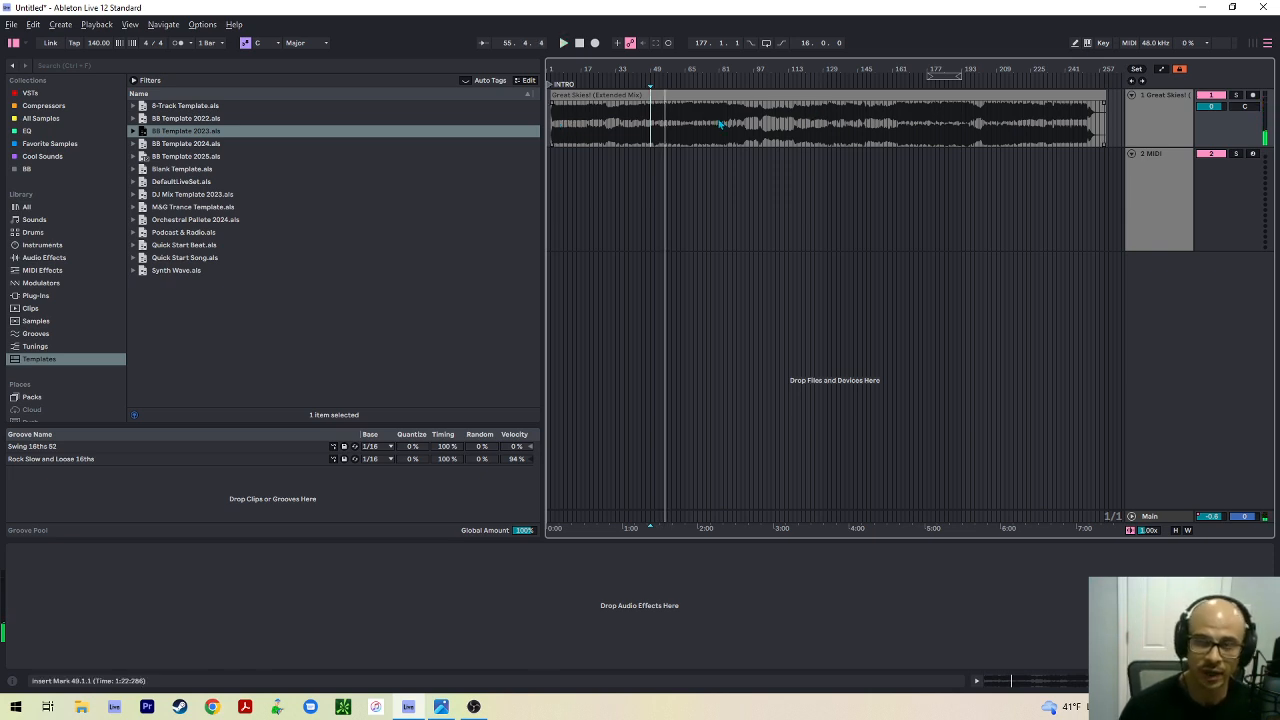
left_click(572, 124)
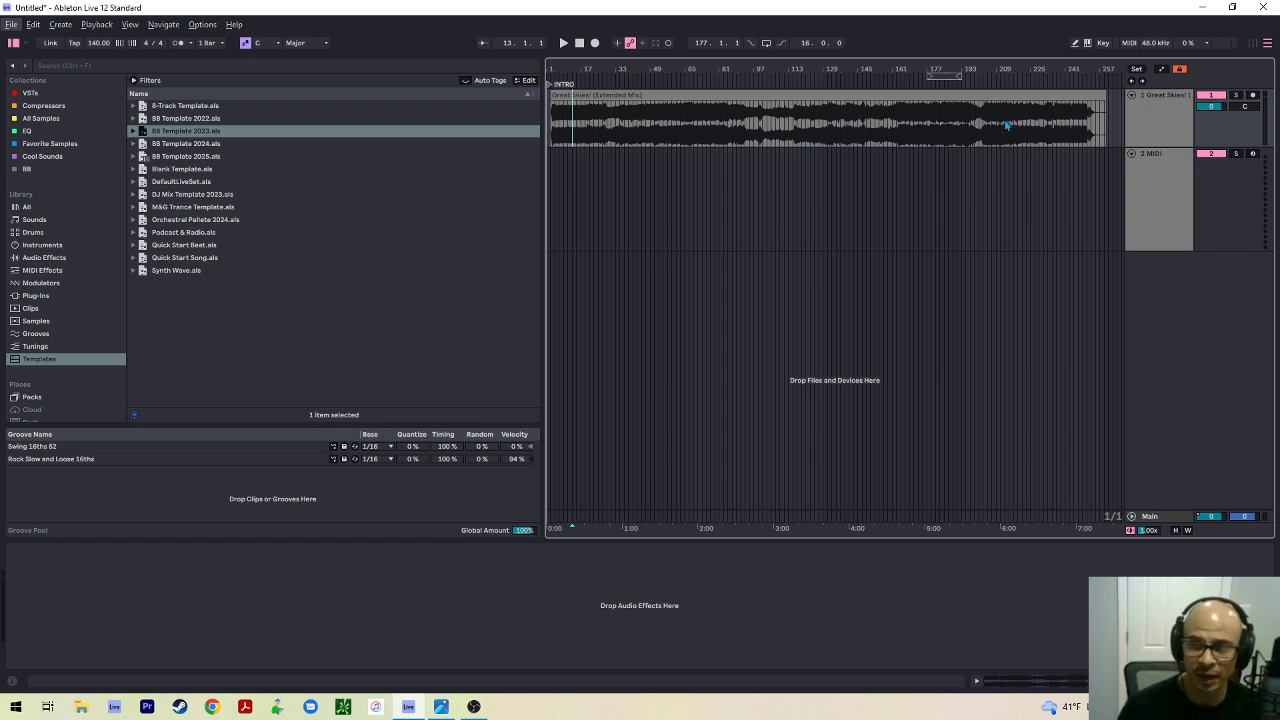
Select the Great Skies! track and check its volume automation by showing and hiding the automation lanes
left_click(1160, 118)
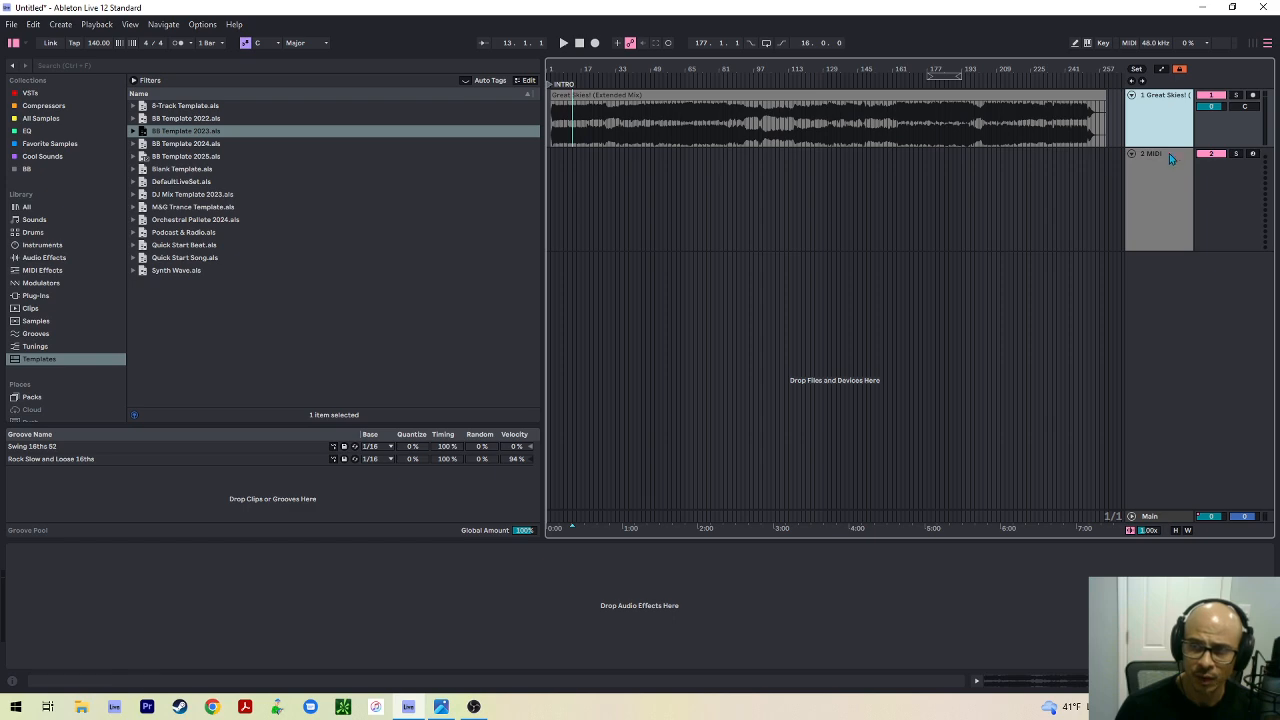
key("a")
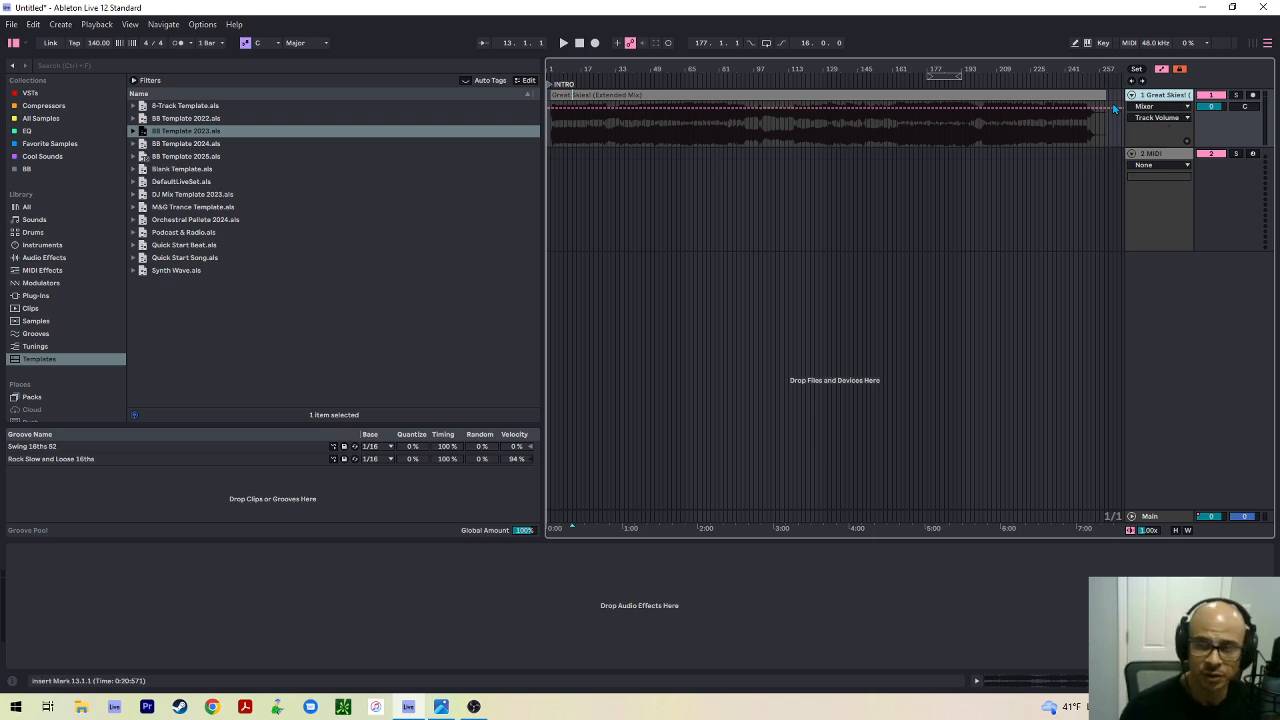
key("a")
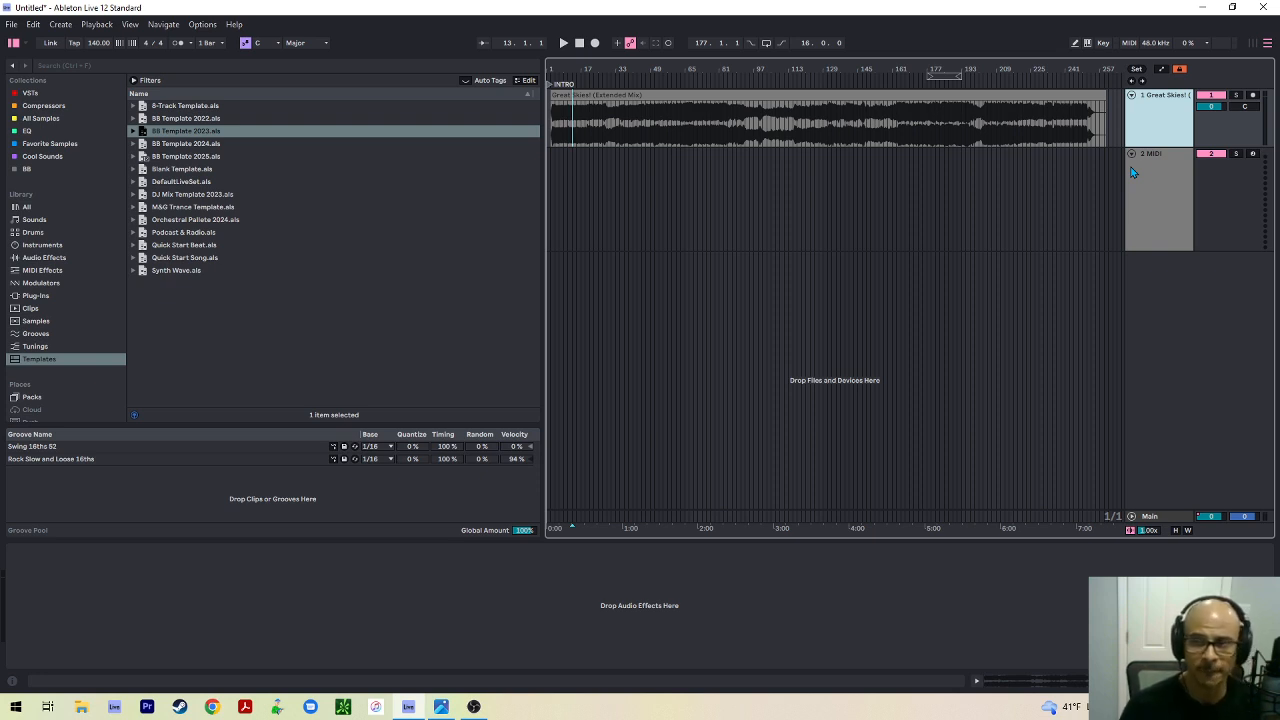
Delete the Great Skies! (Extended Mix) clip from the first track in the arrangement
left_click(1160, 188)
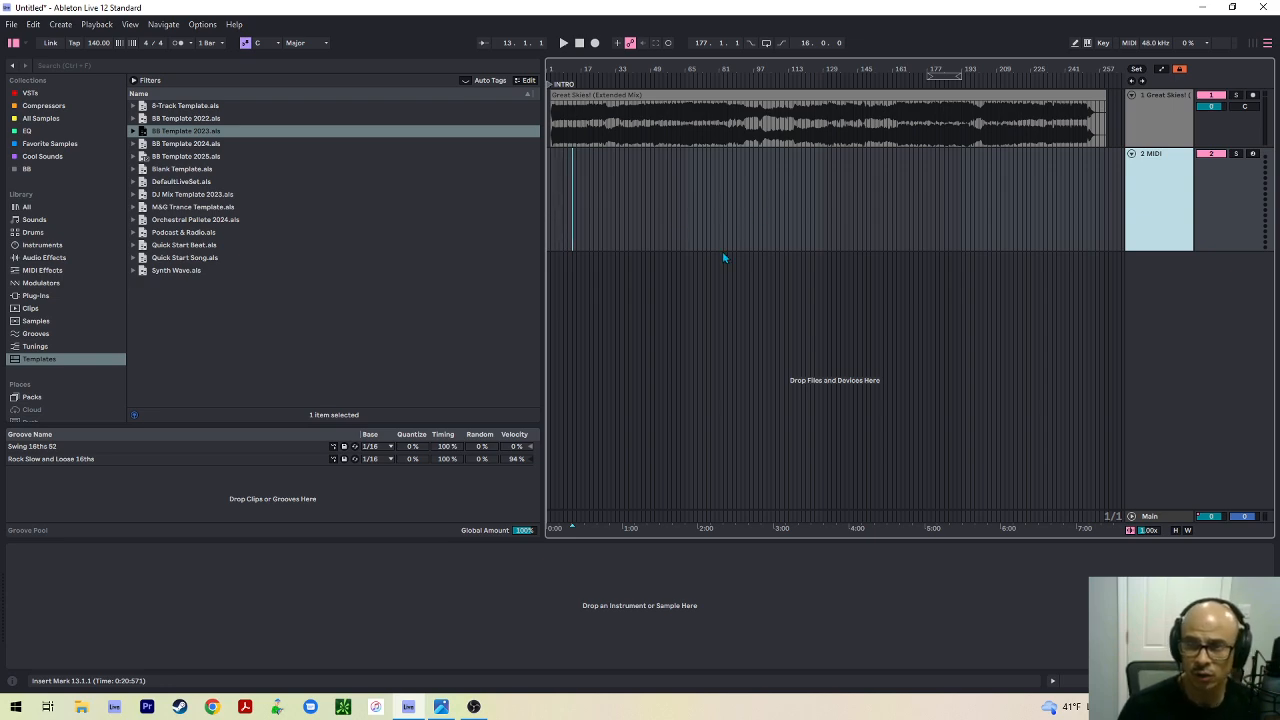
left_click(1178, 126)
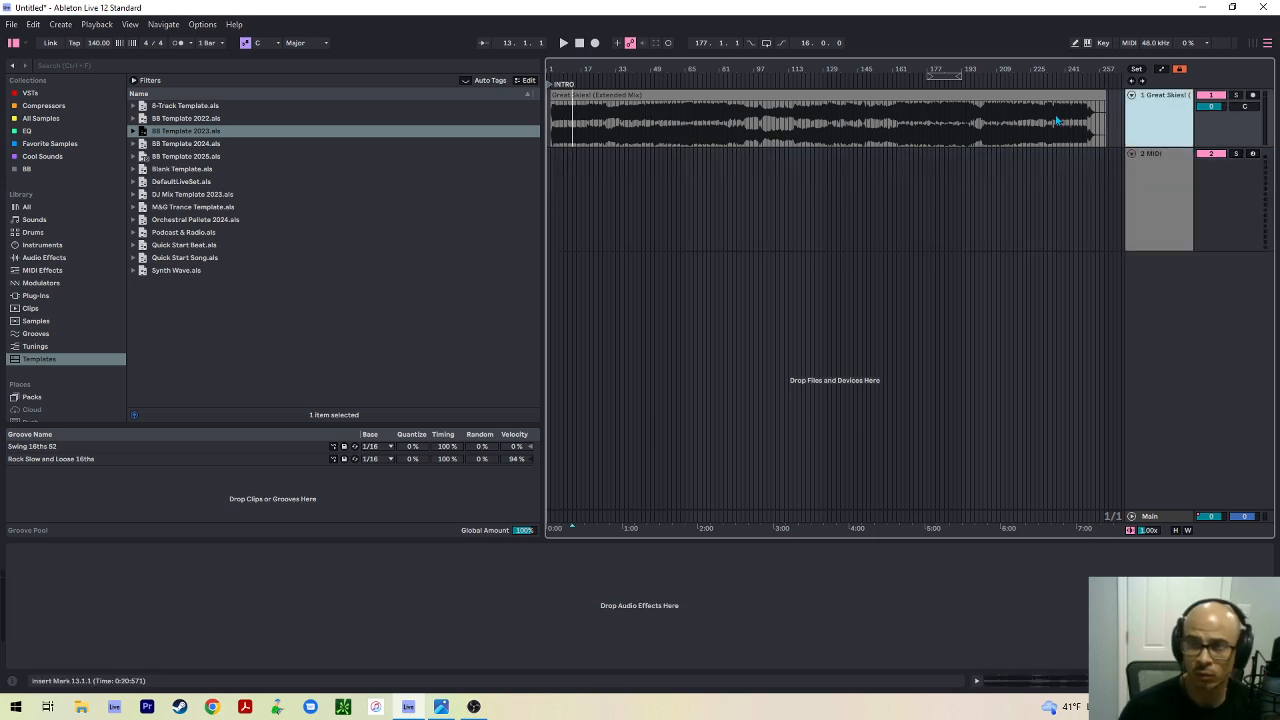
left_click(1036, 98)
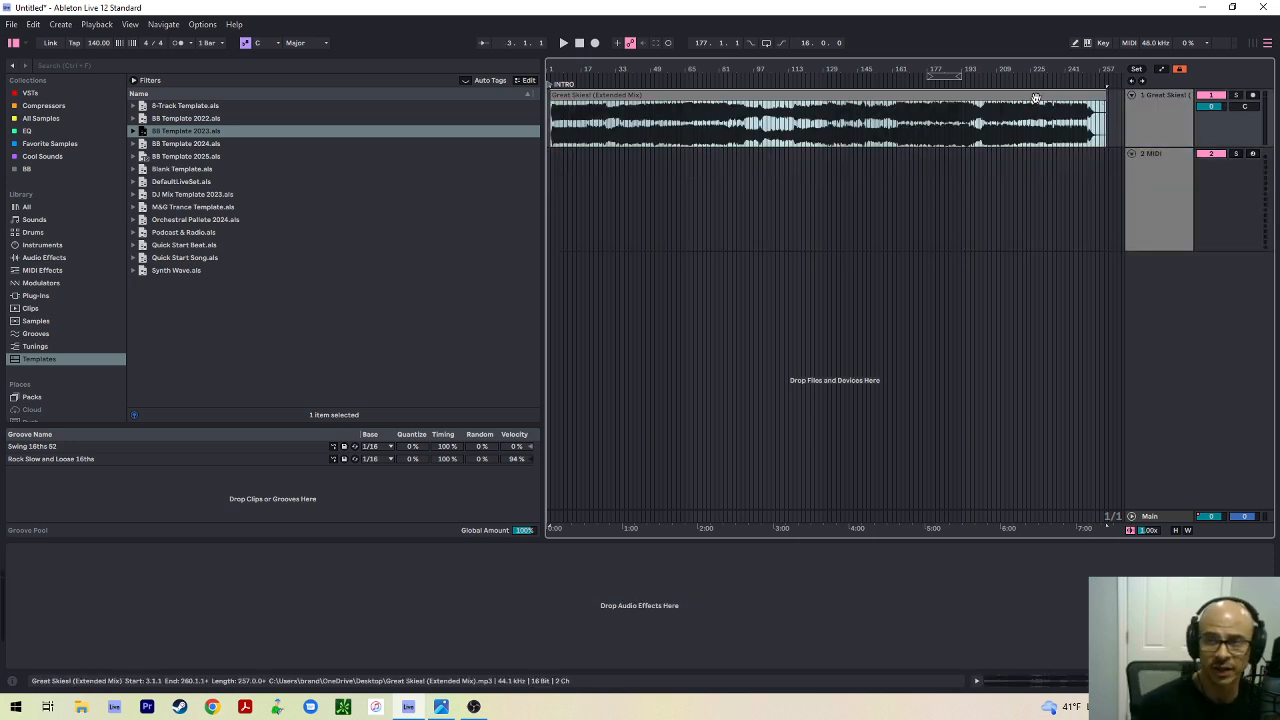
key("Delete")
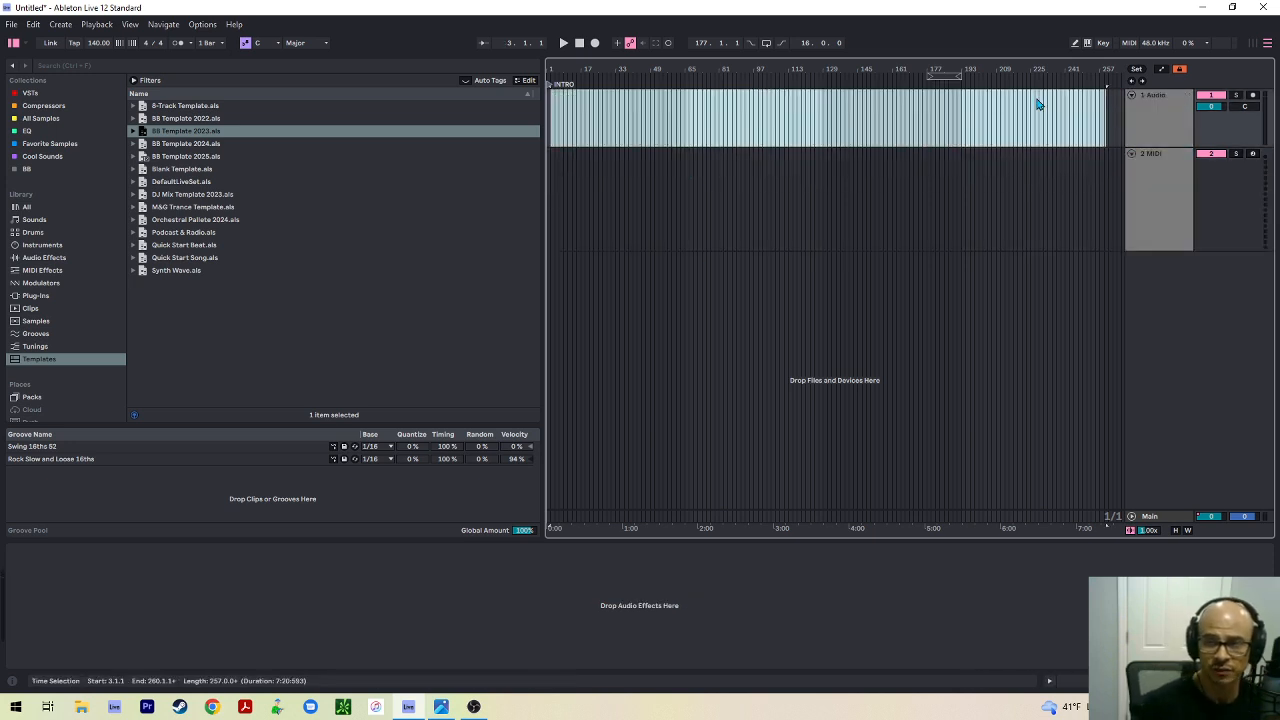
Narrow the browser to give the arrangement more room and show the VSTs collection
left_click(1140, 166)
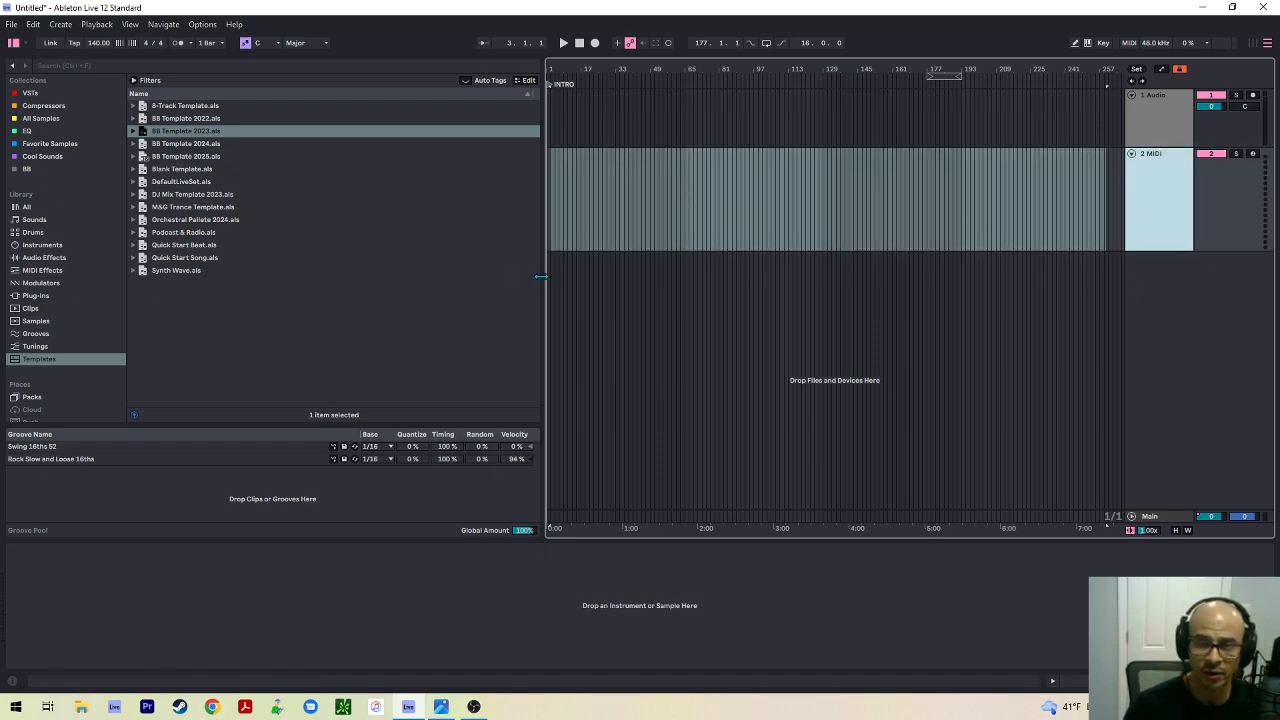
left_click_drag(544, 277, 308, 278)
left_click(63, 95)
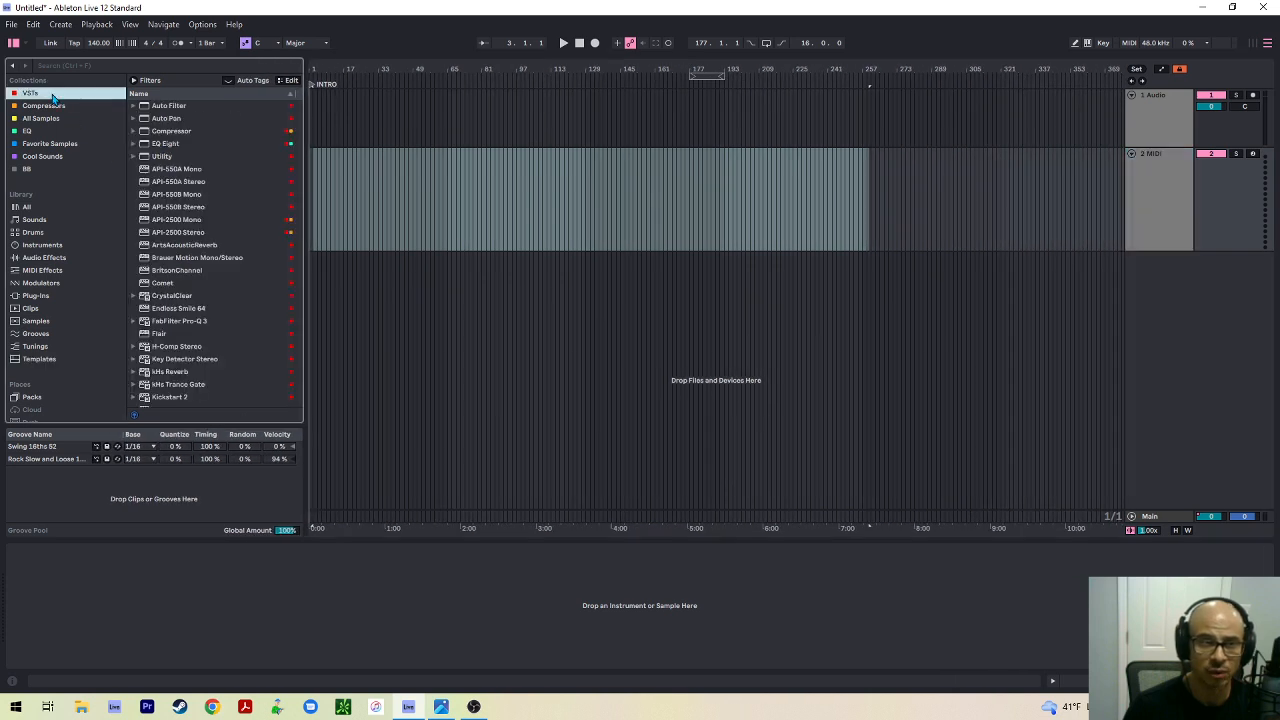
left_click(1109, 251)
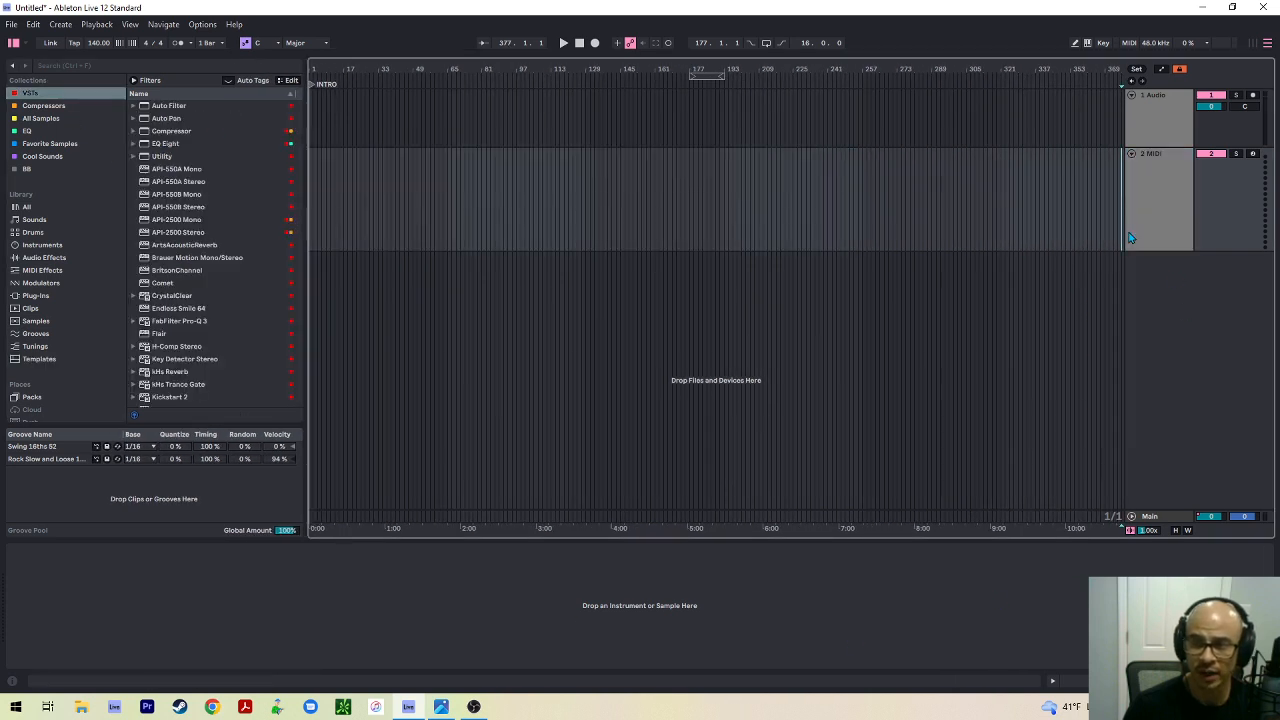
Delete the Limiter from the Main track in Session View, check the Audio and MIDI tracks for devices, and return to Arrangement View
key("Tab")
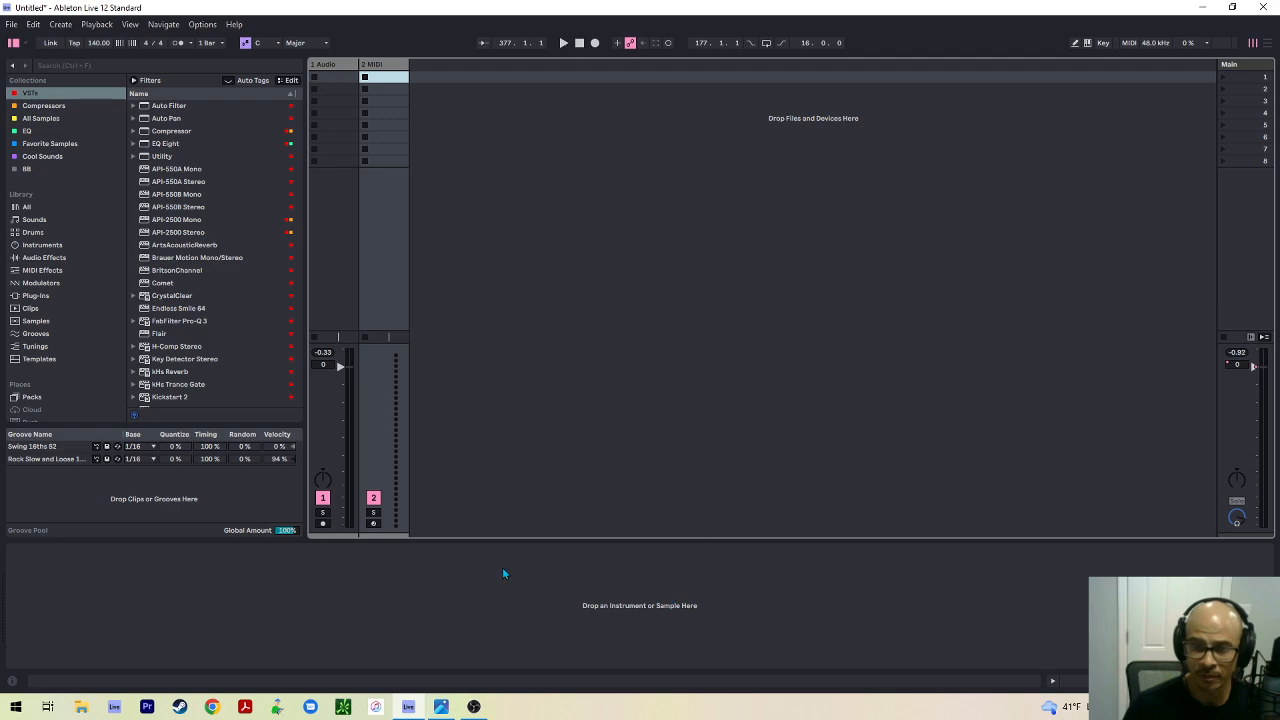
left_click(1243, 76)
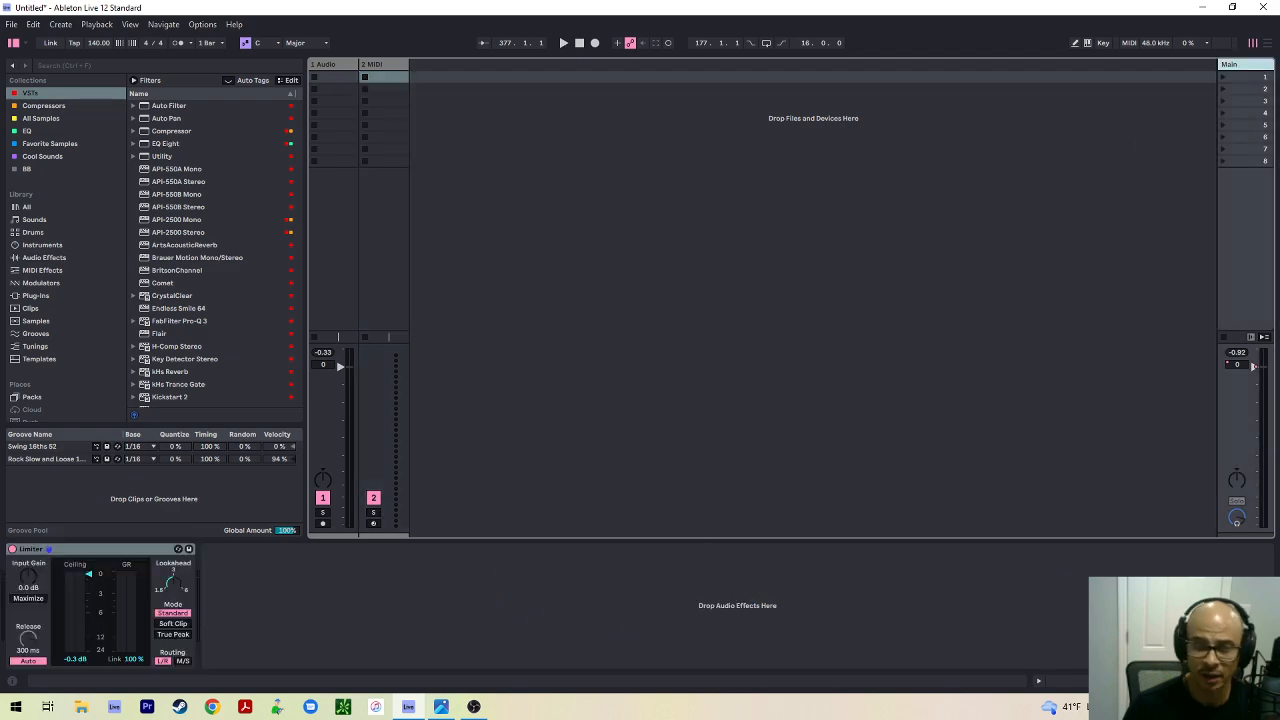
right_click(108, 551)
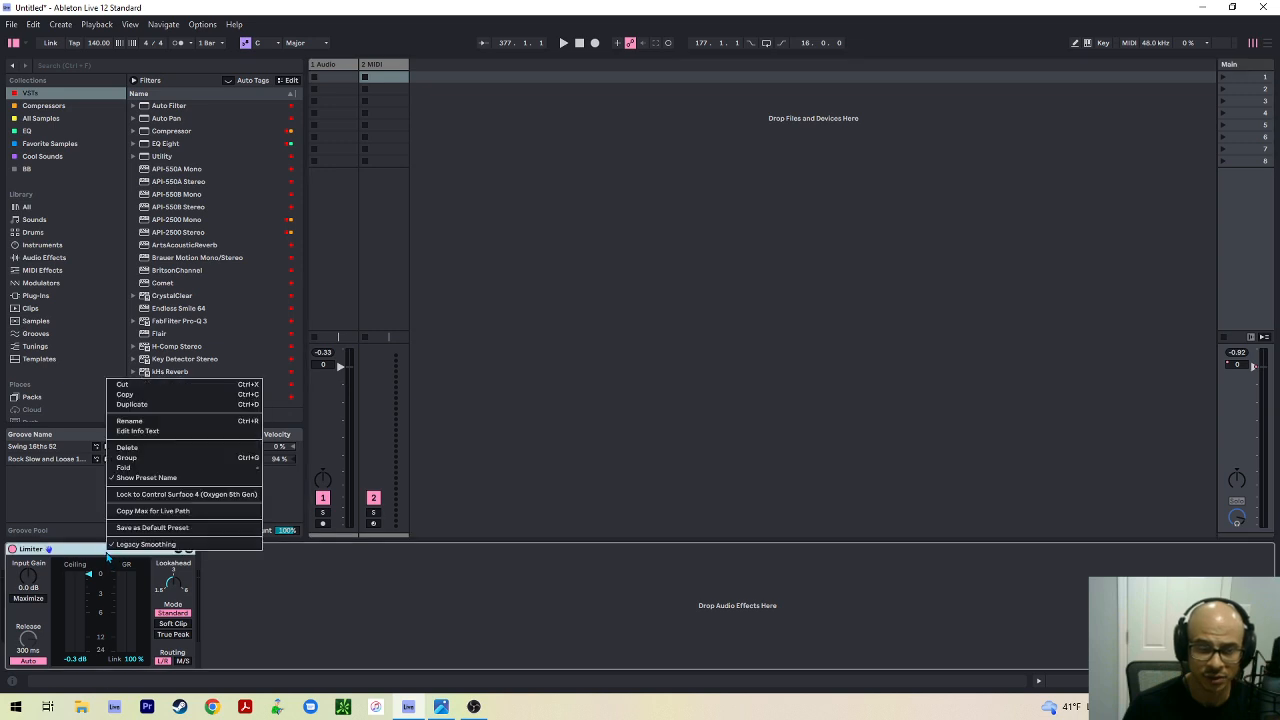
left_click(128, 447)
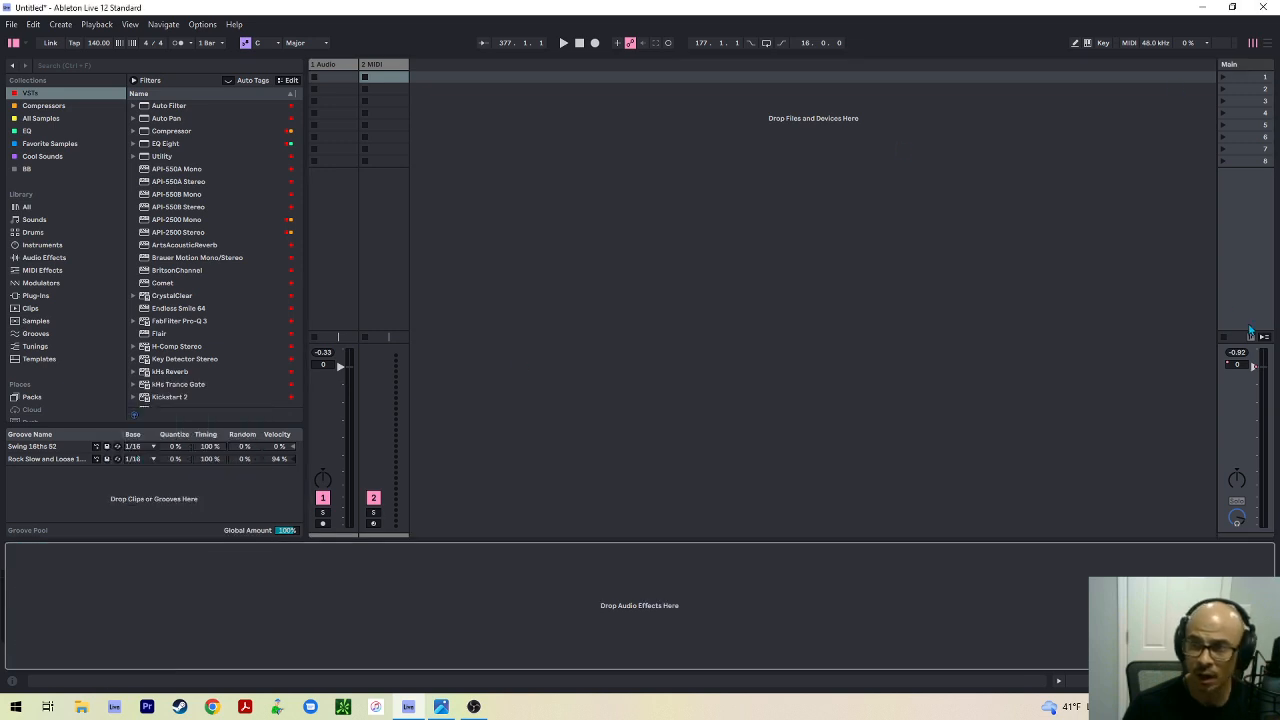
left_click(348, 64)
left_click(387, 78)
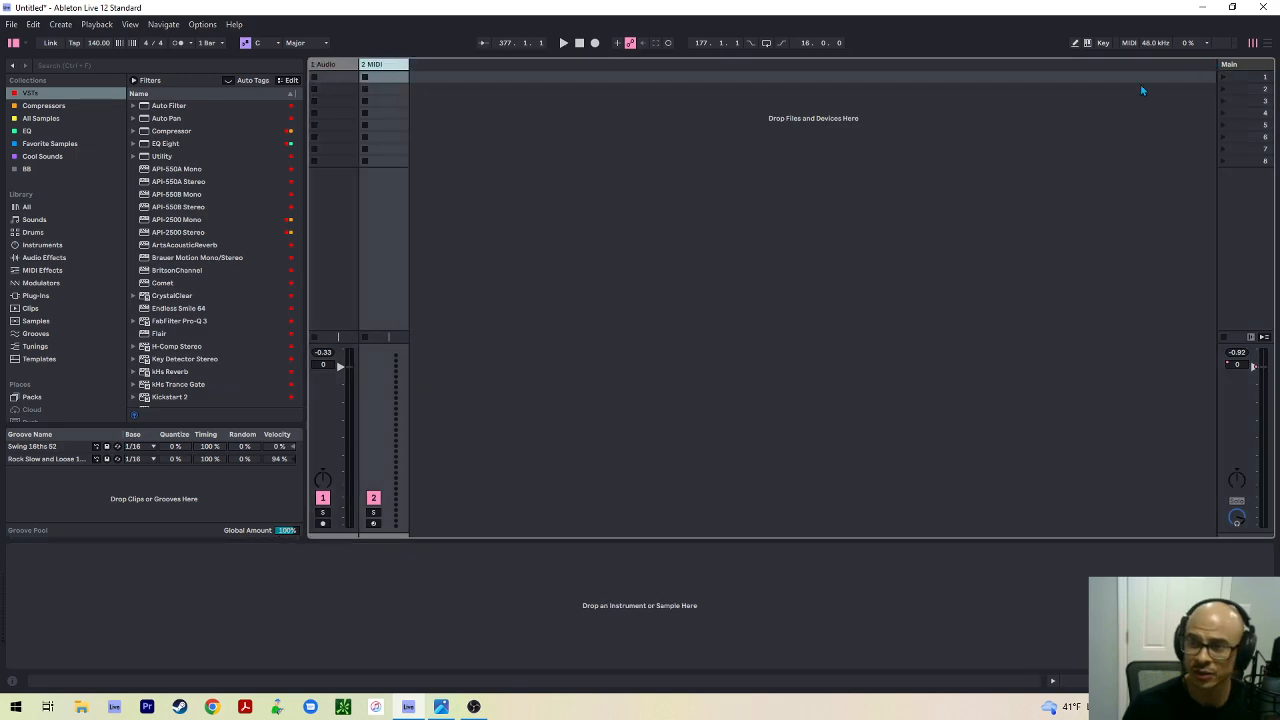
key("Tab")
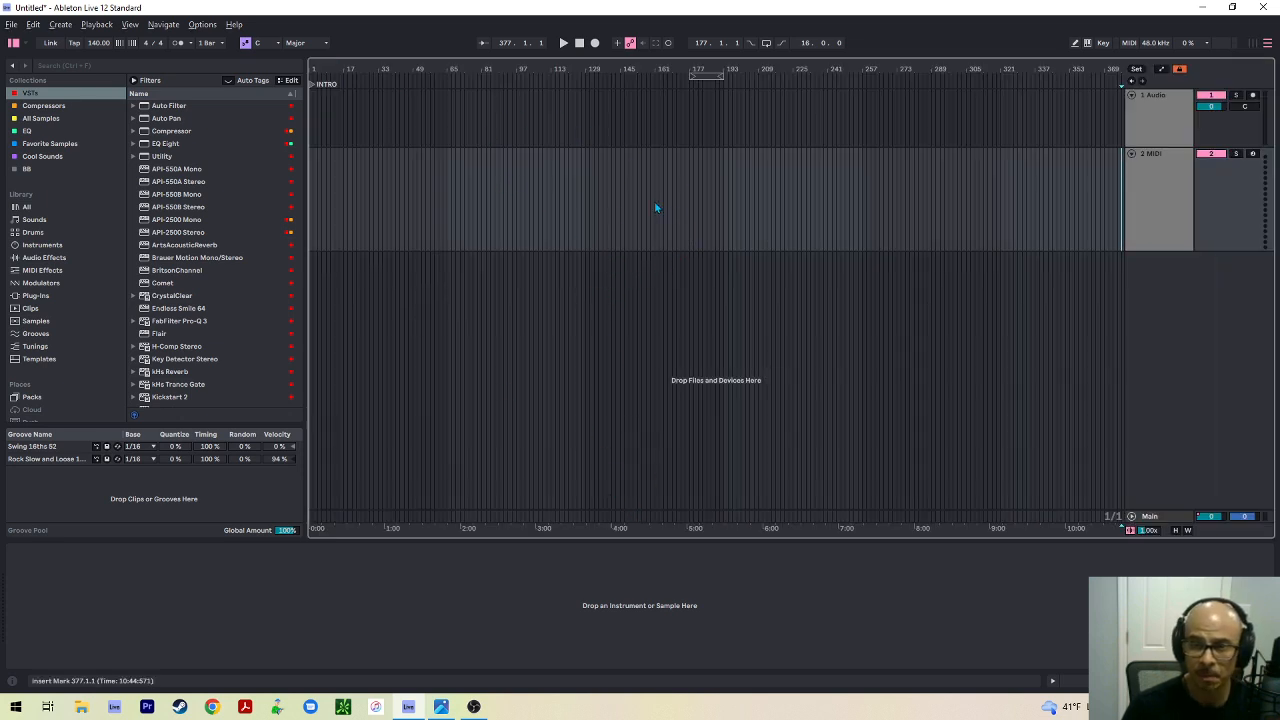
key("alt")
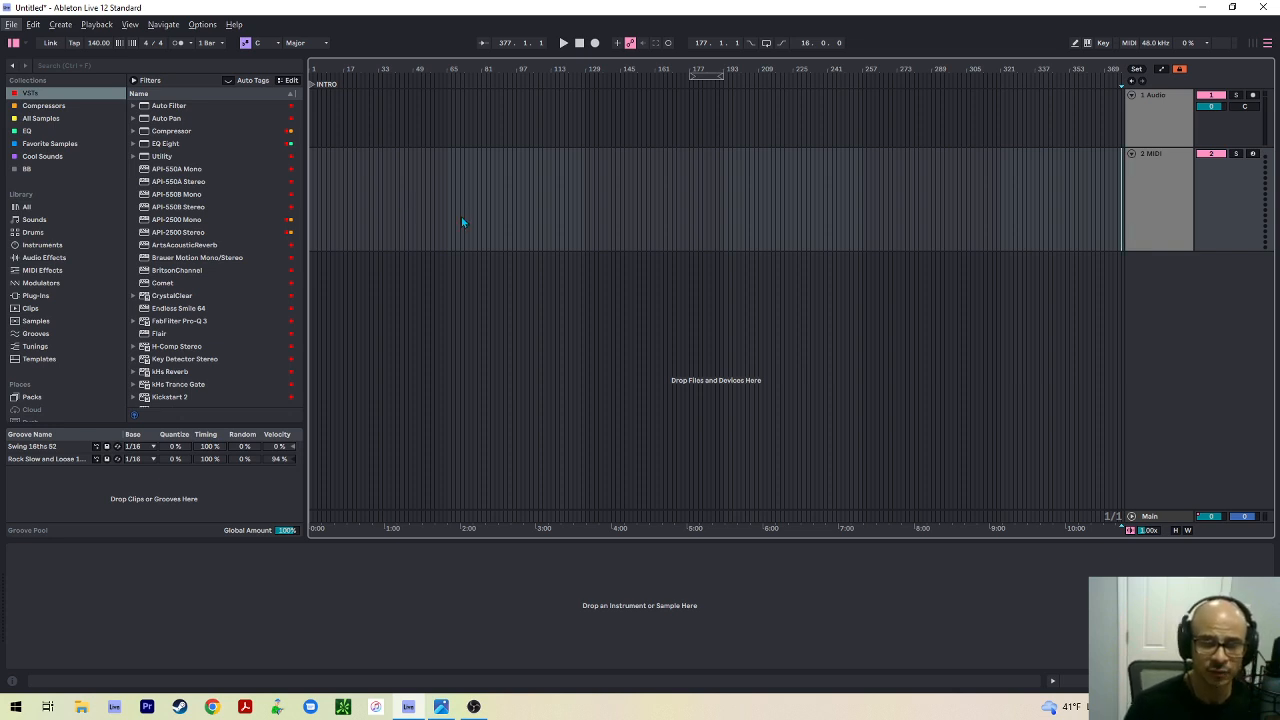
left_click(1177, 201)
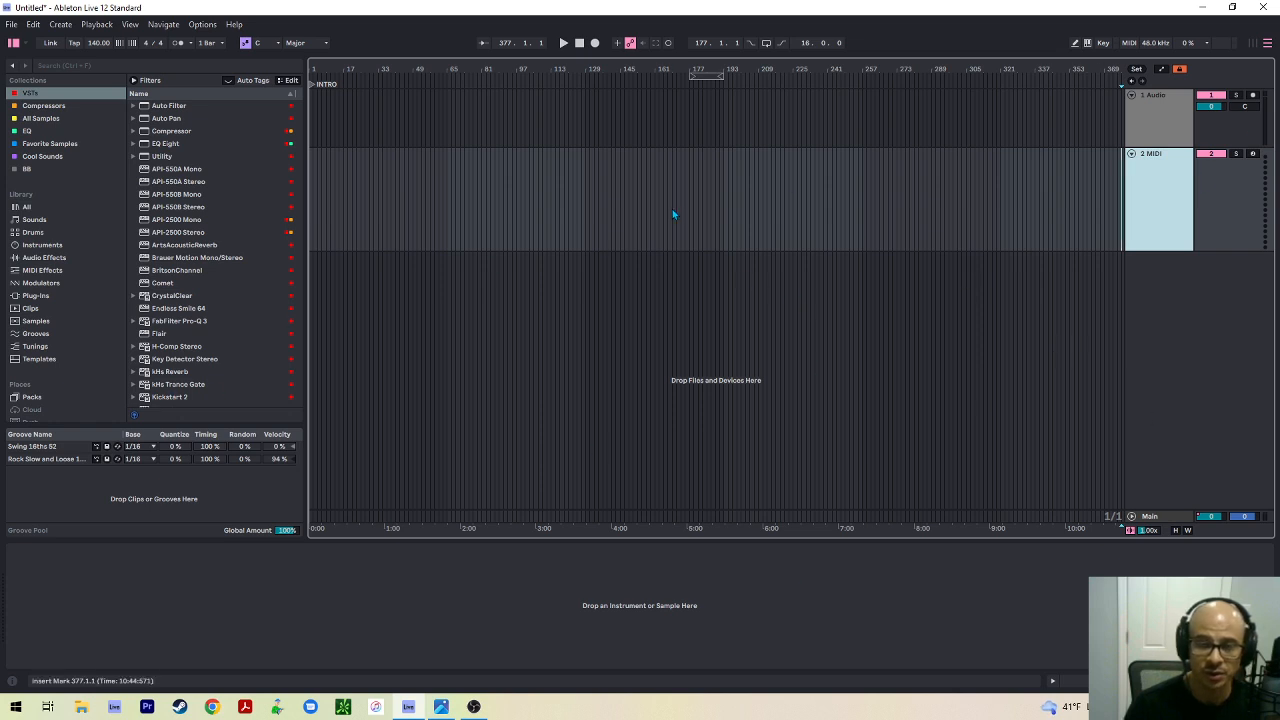
left_click(577, 191)
key("h")
key("h")
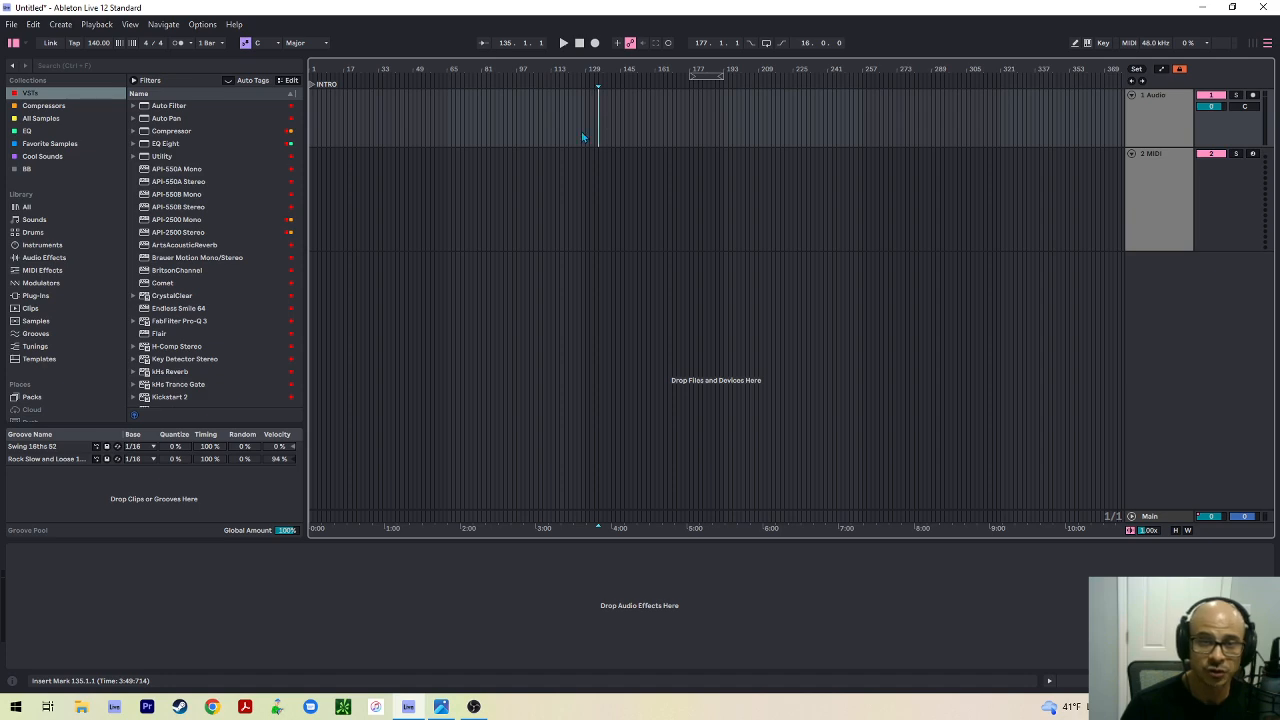
Set the arrangement to a fixed grid of 8 bars
left_click(579, 190)
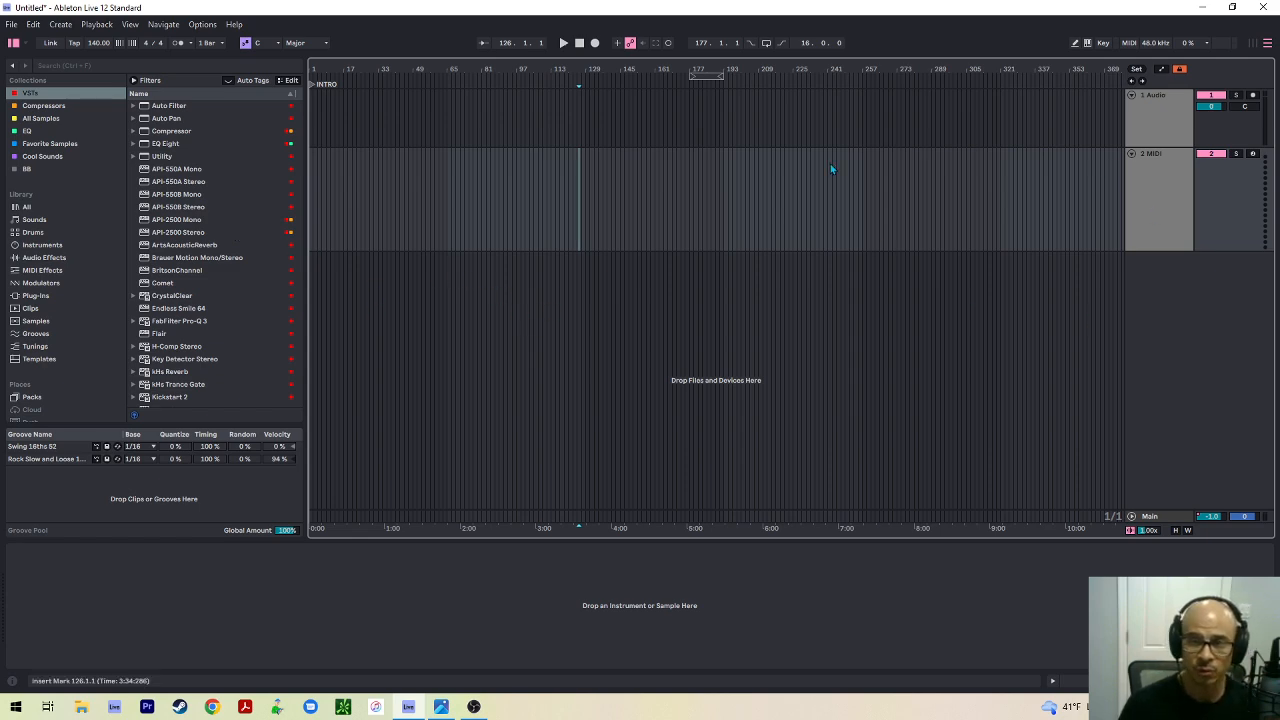
right_click(470, 191)
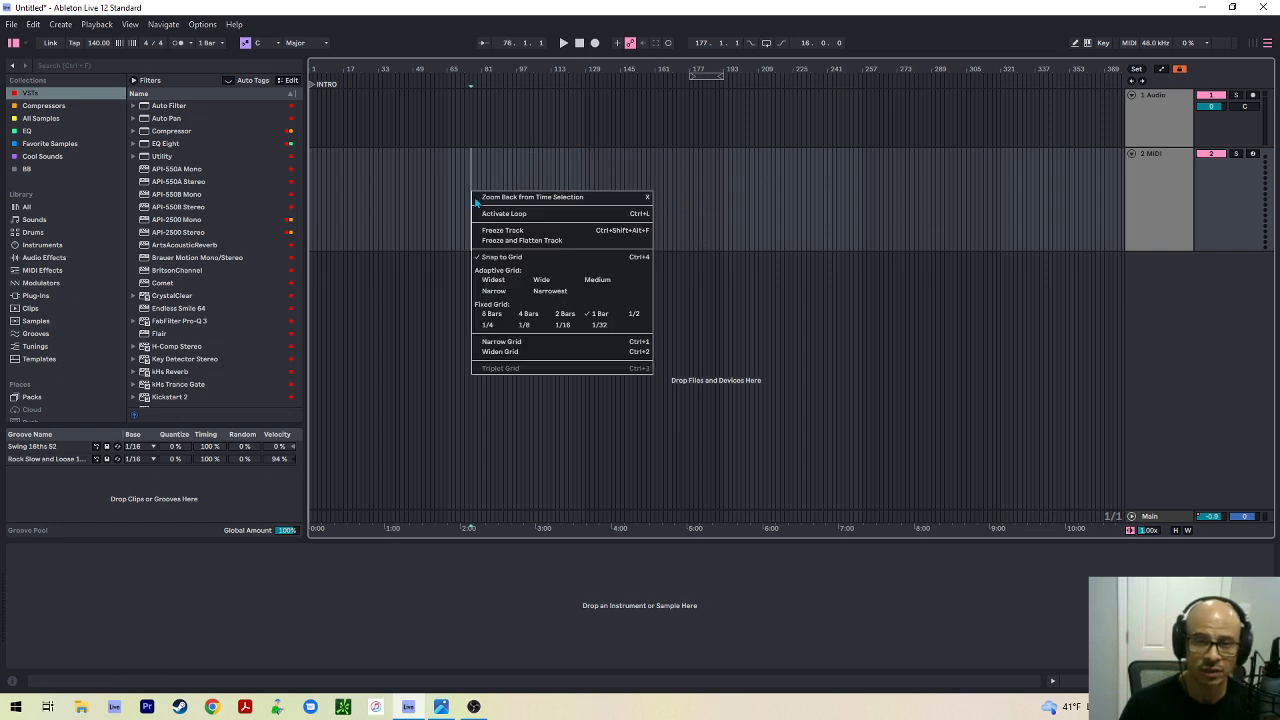
left_click(490, 314)
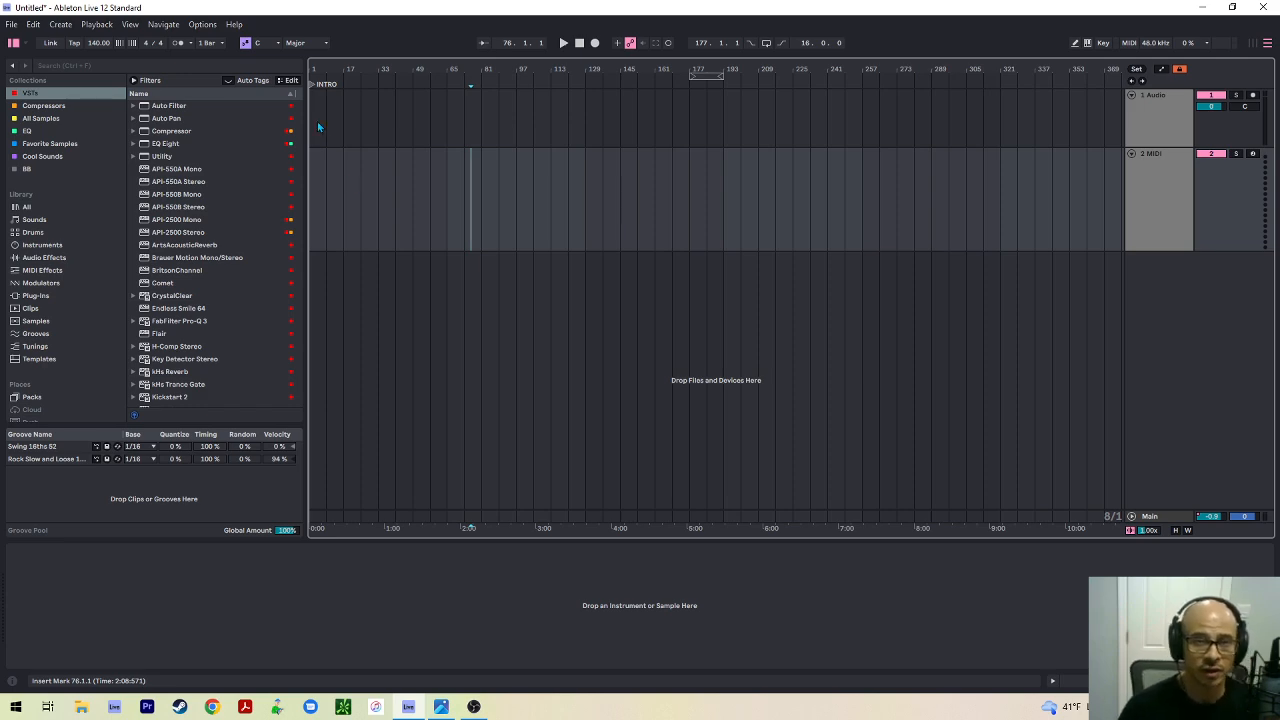
Outline song sections with time selections: bars 1–33 and 65–97 on the Audio track, and bars 97–273 across both tracks
left_click_drag(317, 115, 378, 116)
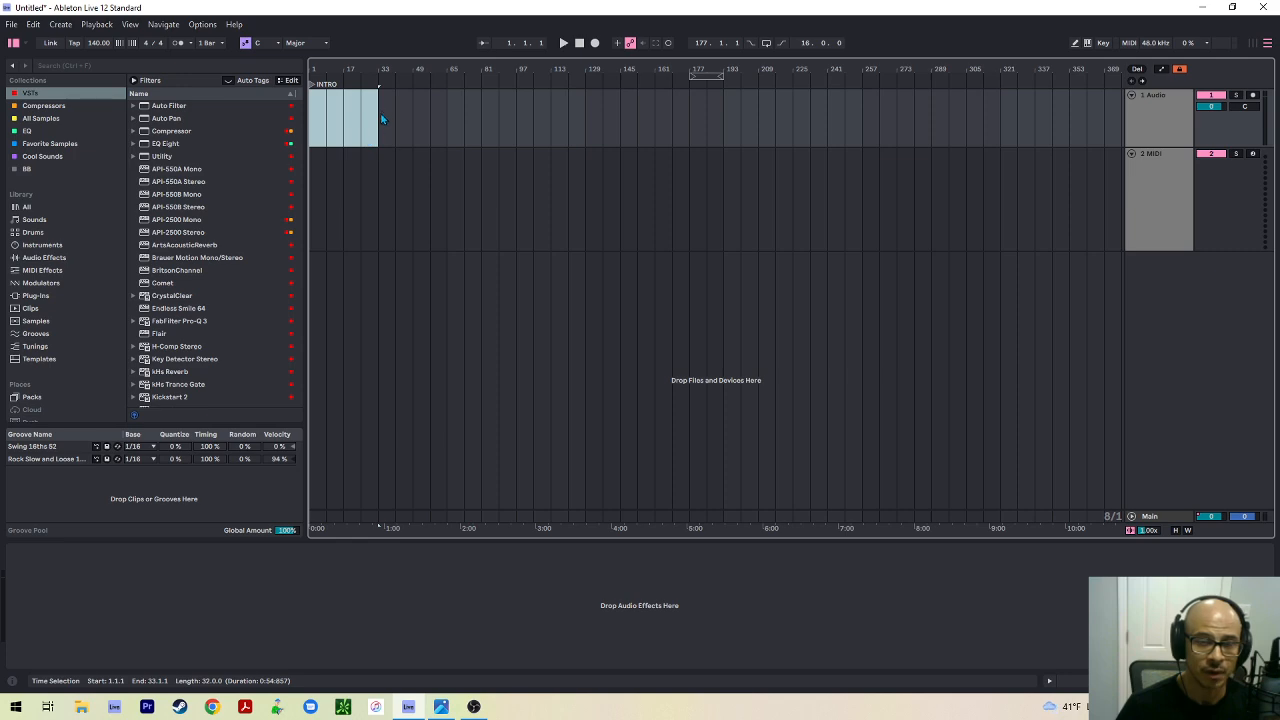
left_click_drag(317, 104, 386, 105)
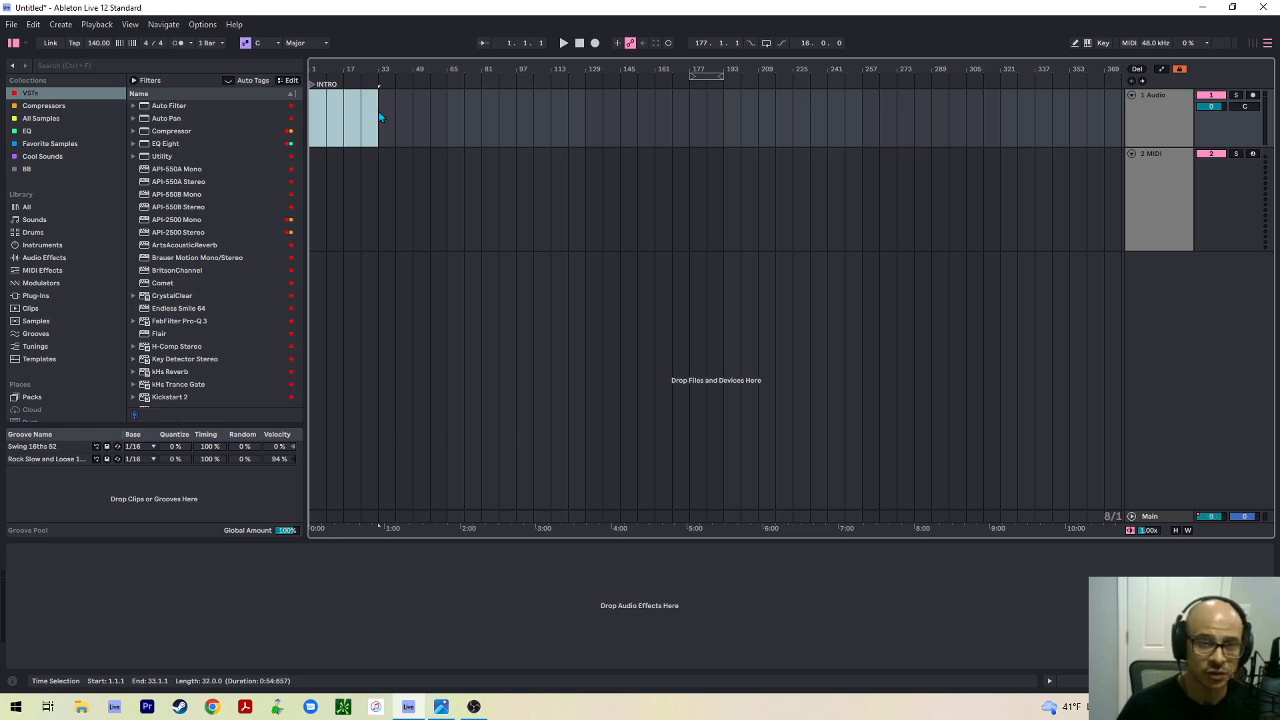
left_click(328, 104)
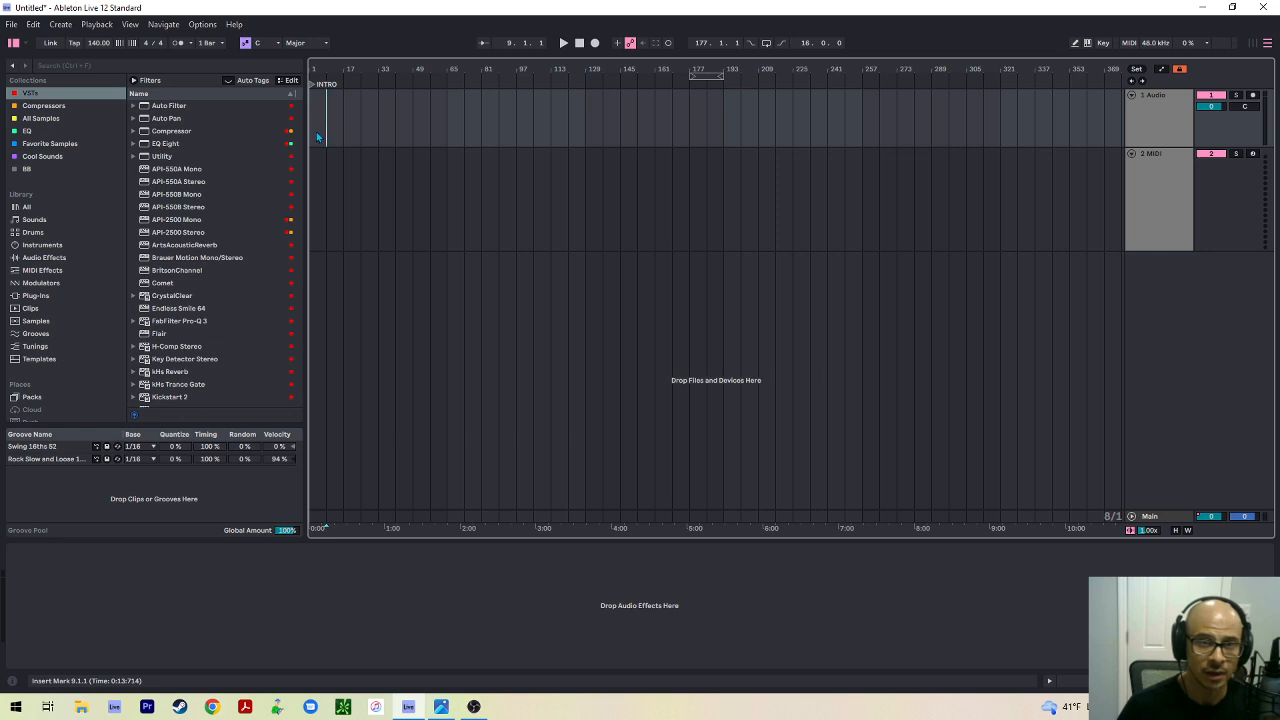
mouse_move(320, 137)
left_mouse_down()
mouse_move(526, 128)
mouse_move(517, 138)
left_mouse_up()
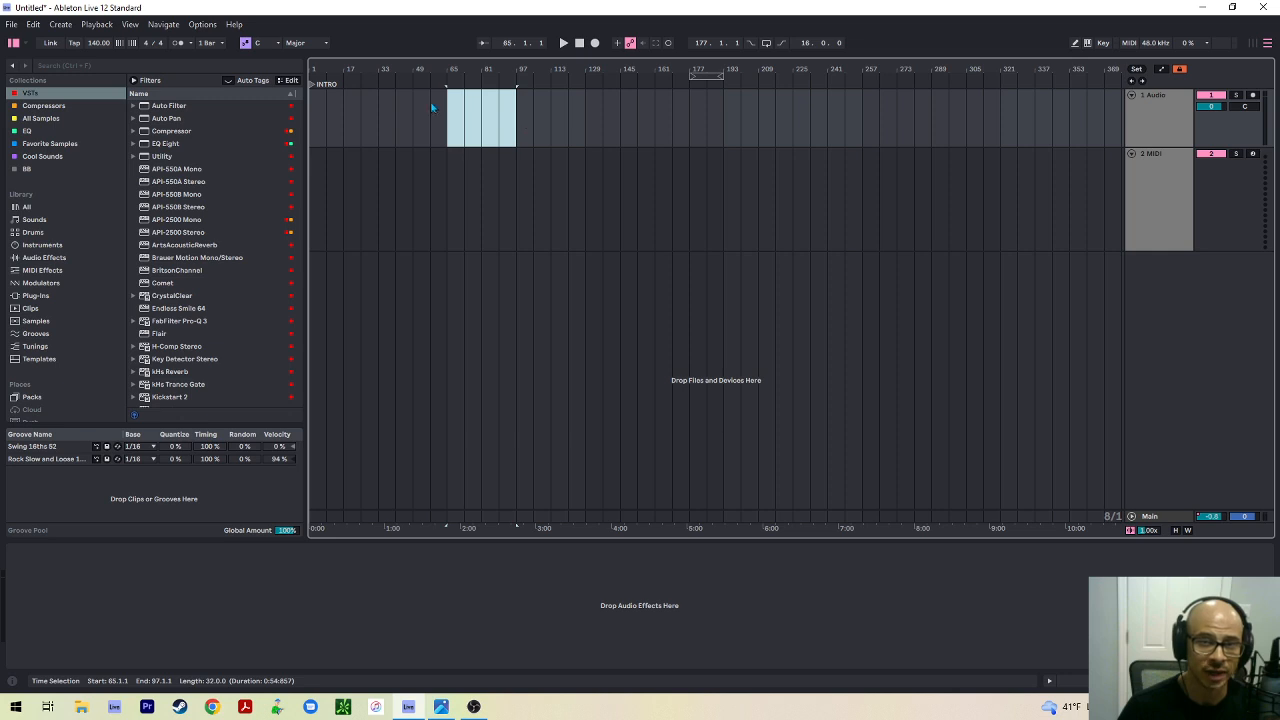
mouse_move(443, 120)
left_mouse_down()
mouse_move(508, 115)
mouse_move(508, 126)
mouse_move(474, 108)
mouse_move(450, 126)
left_mouse_up()
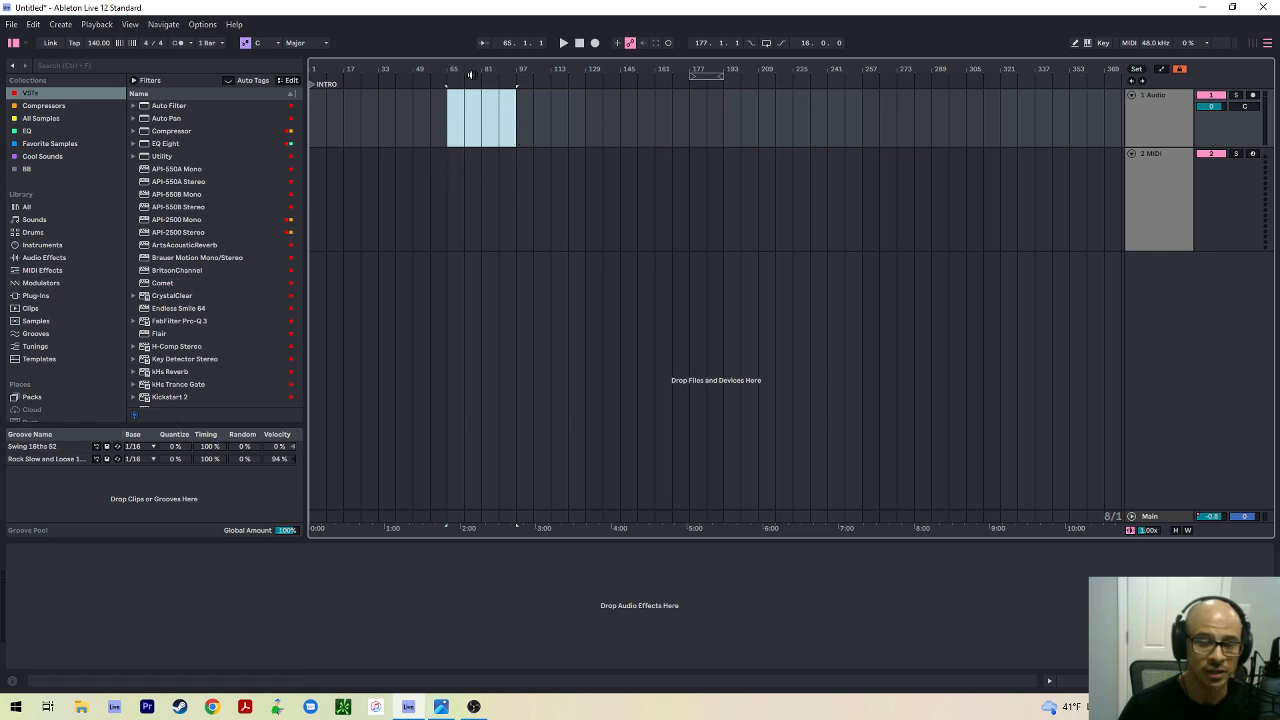
left_click_drag(516, 128, 897, 180)
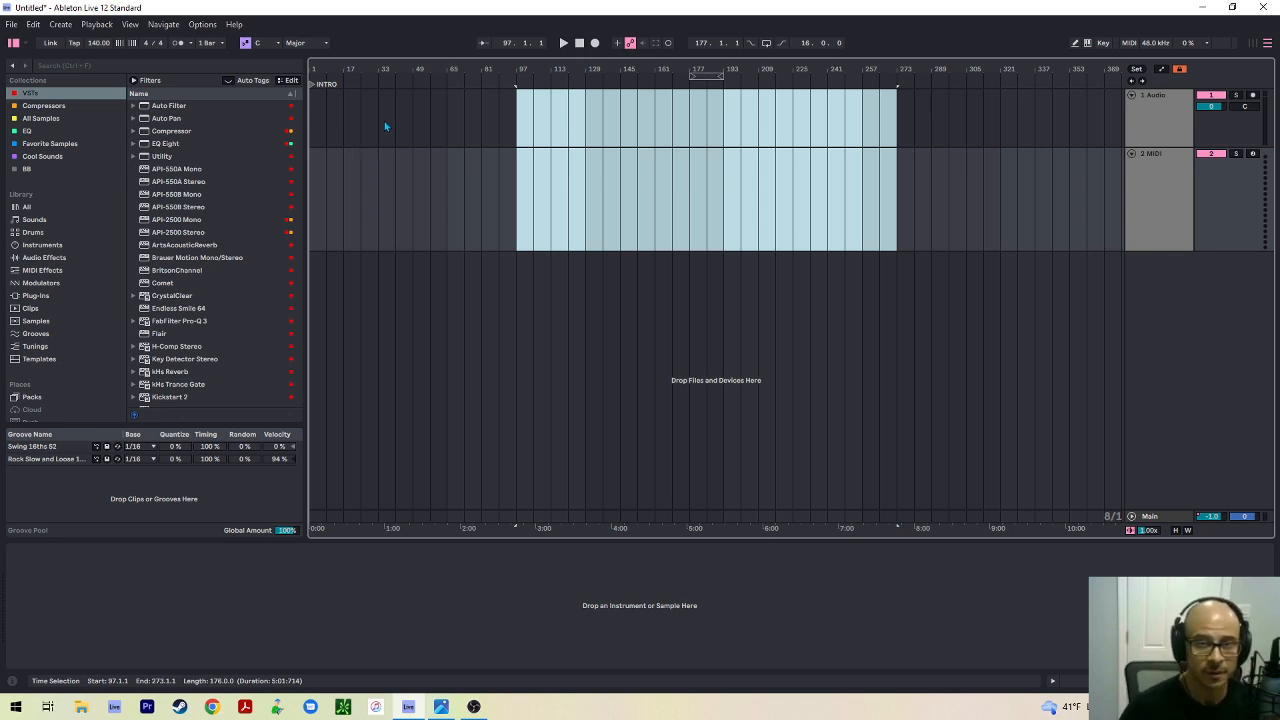
Select the intro section from bar 1 to bar 33 on the Audio track
left_click_drag(390, 126, 310, 212)
left_click(338, 118)
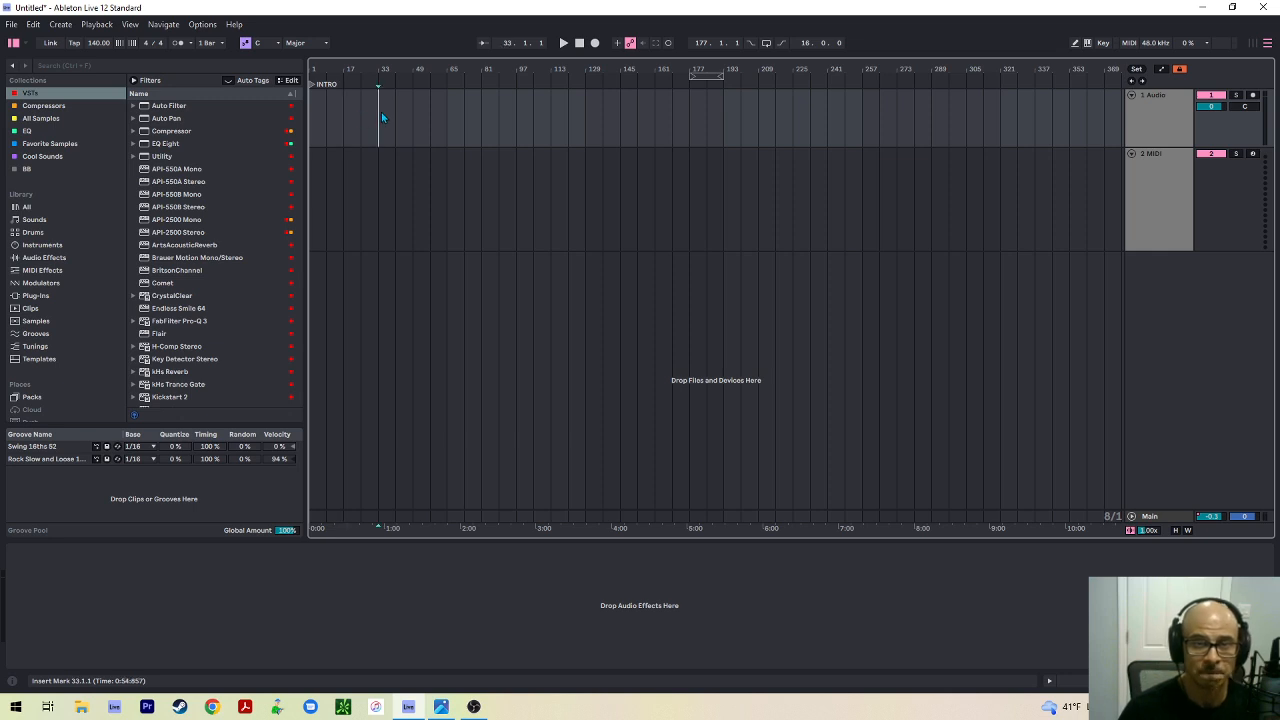
left_click_drag(379, 112, 312, 118)
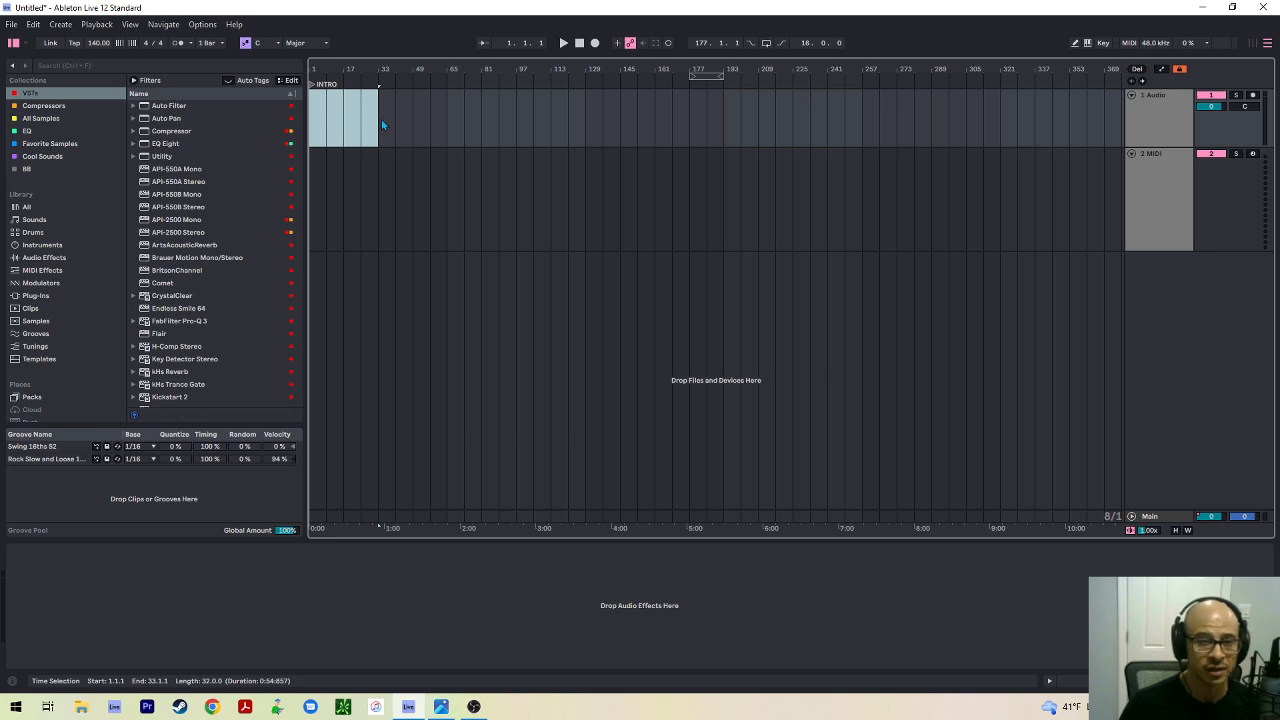
left_click(320, 125)
left_click_drag(381, 130, 311, 140)
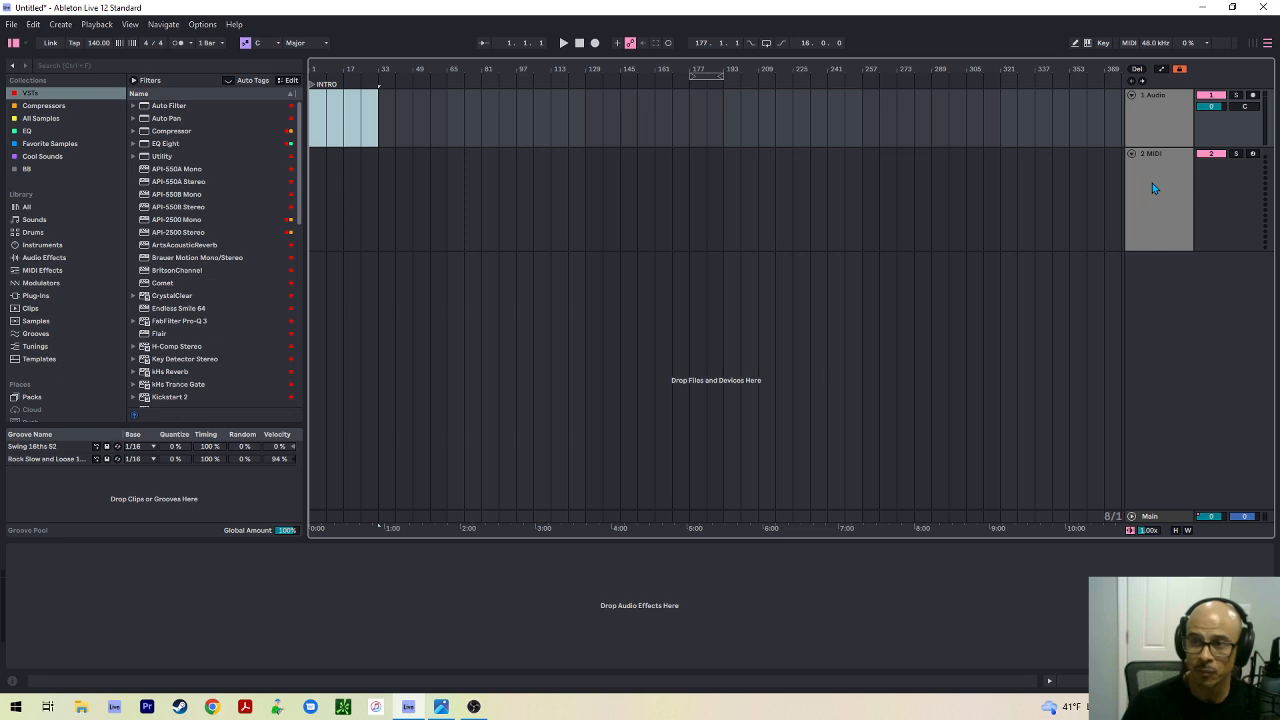
Move the MIDI track above the Audio track
left_click_drag(1152, 188, 1152, 110)
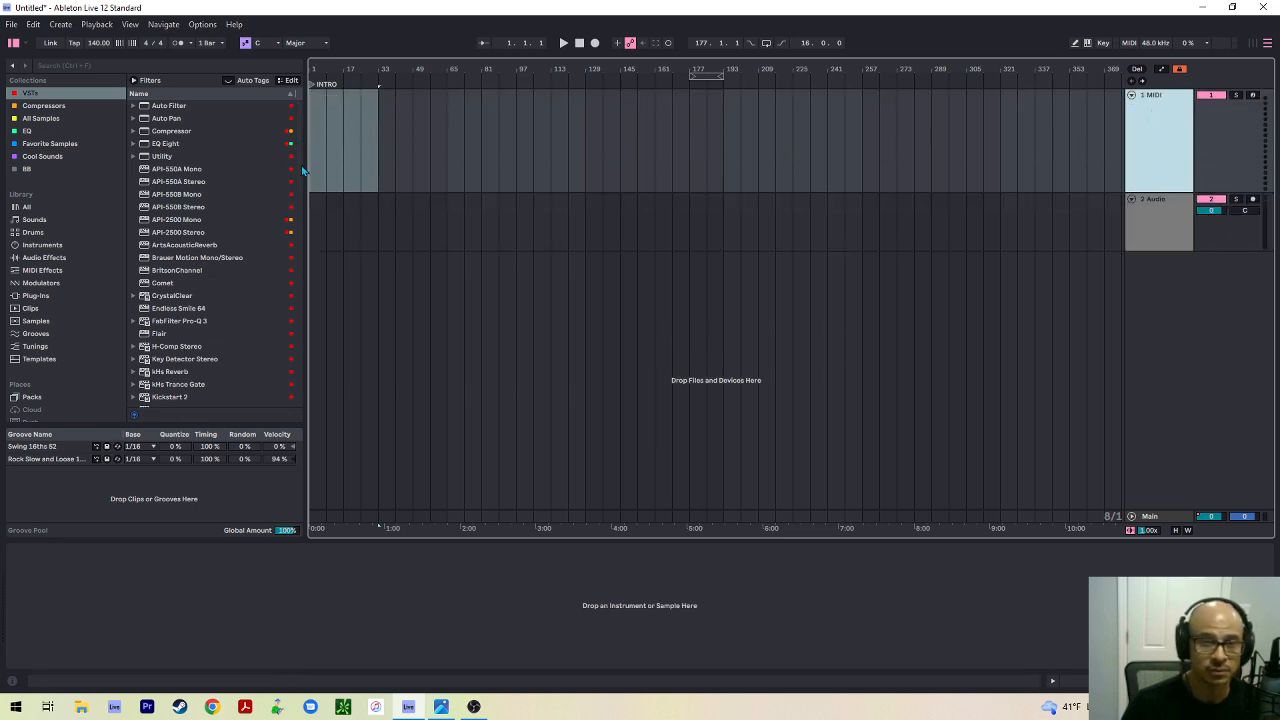
Mark the second section from bar 33 to 65, then the intro from bar 1 to 33, with time selections on the MIDI track
key("z")
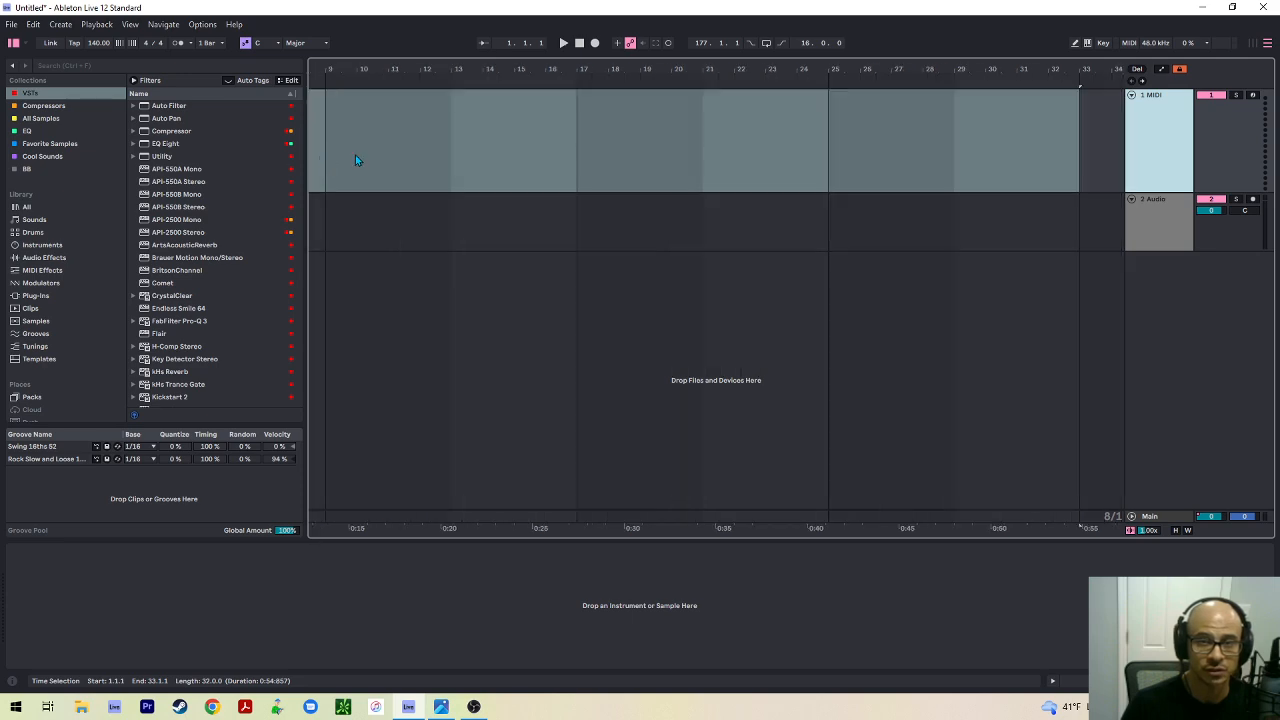
key("x")
left_click_drag(442, 140, 574, 143)
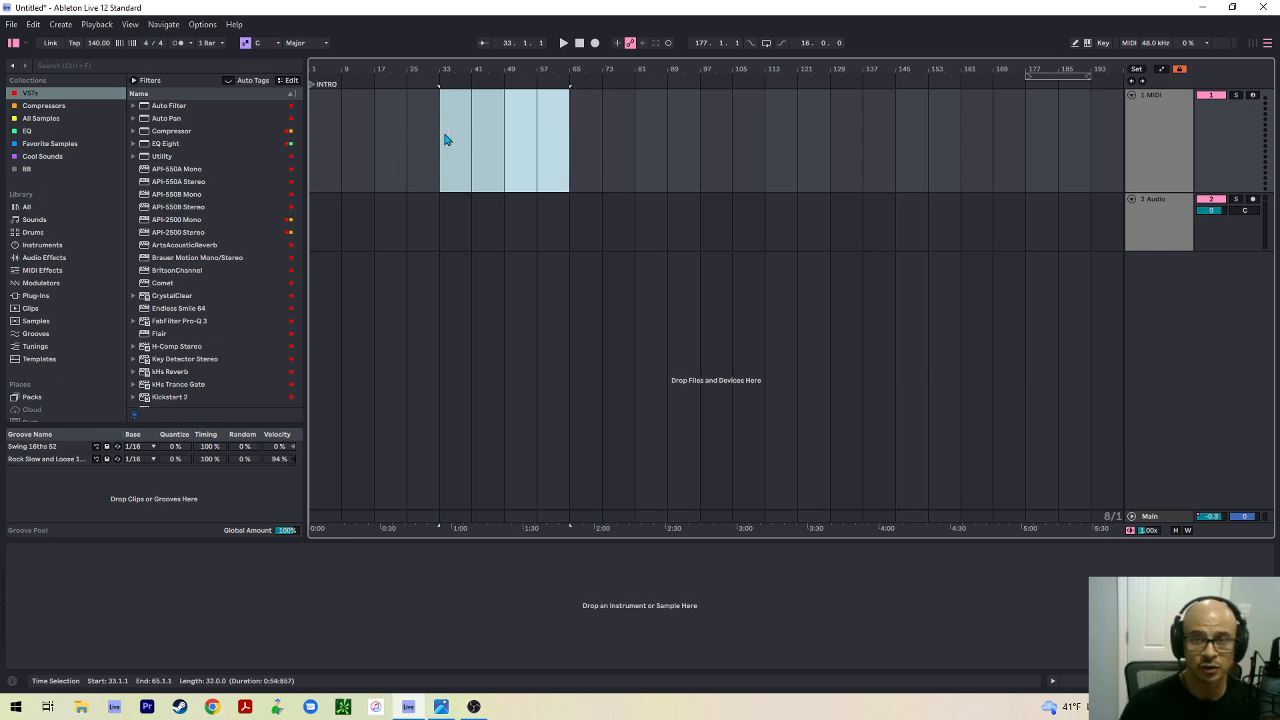
left_click_drag(444, 136, 291, 140)
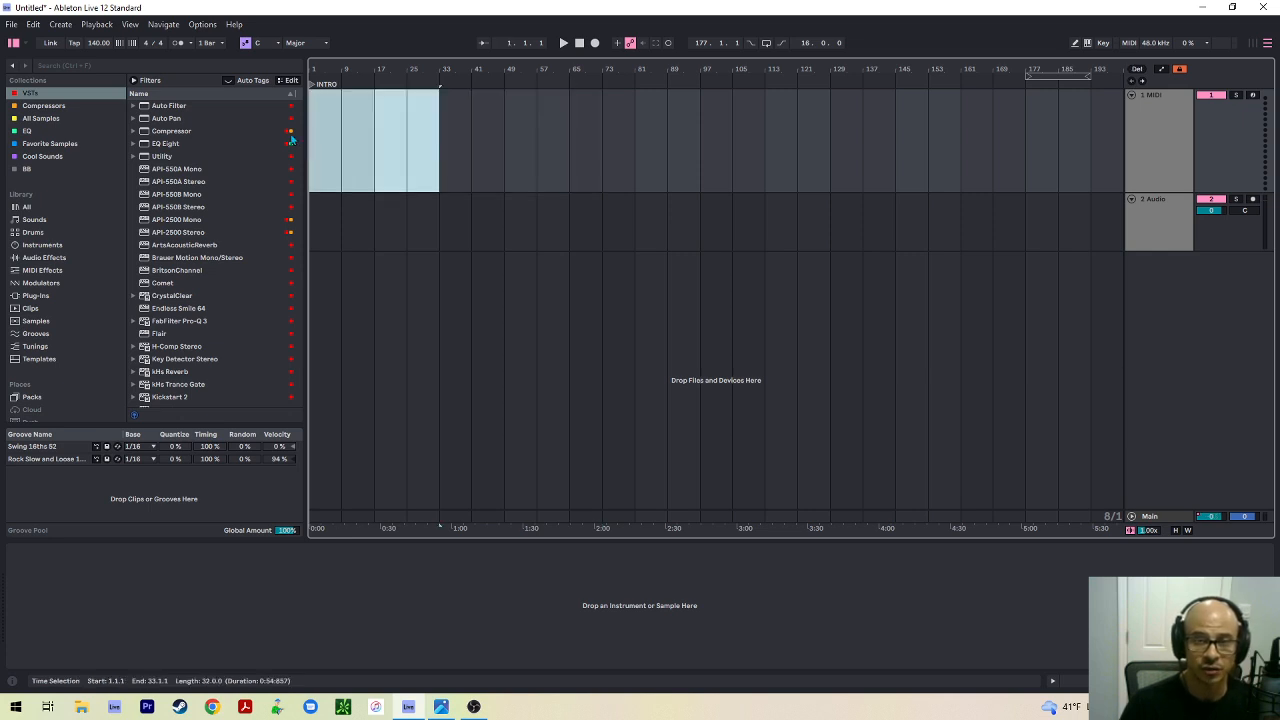
Add a locator at bar 33 and name it "Sub Enters"
left_click(452, 125)
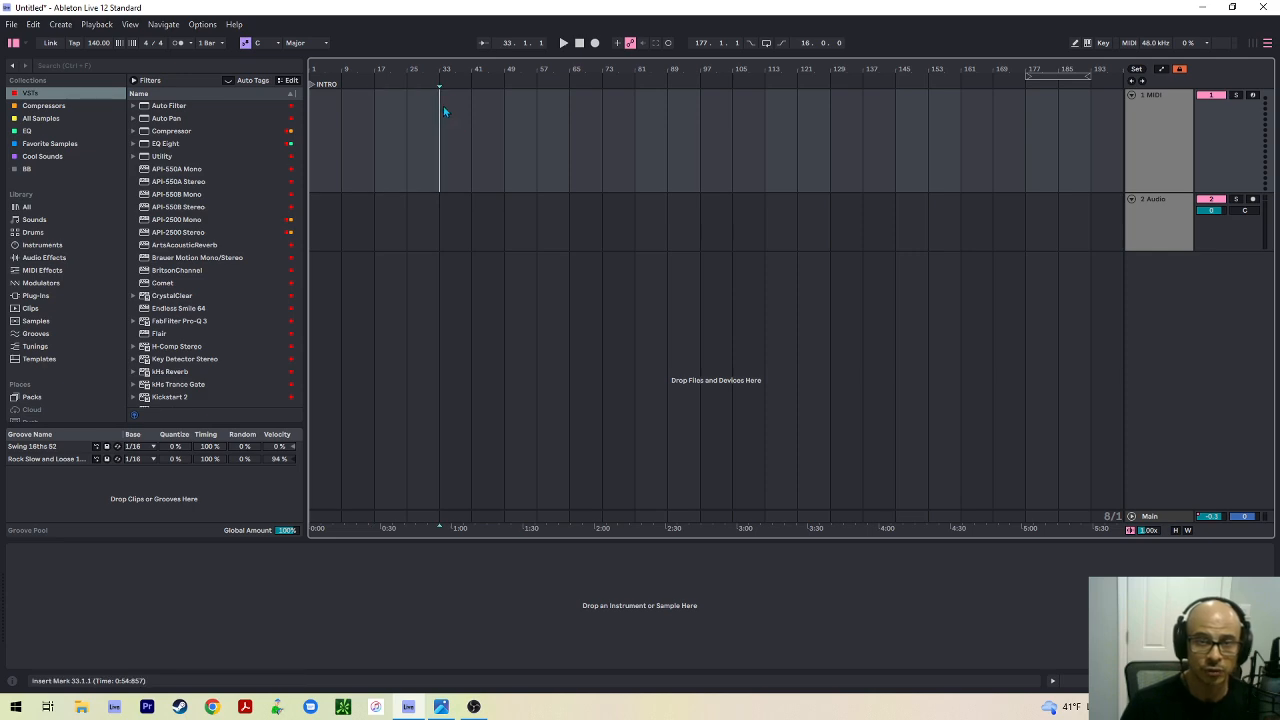
right_click(437, 88)
left_click(456, 118)
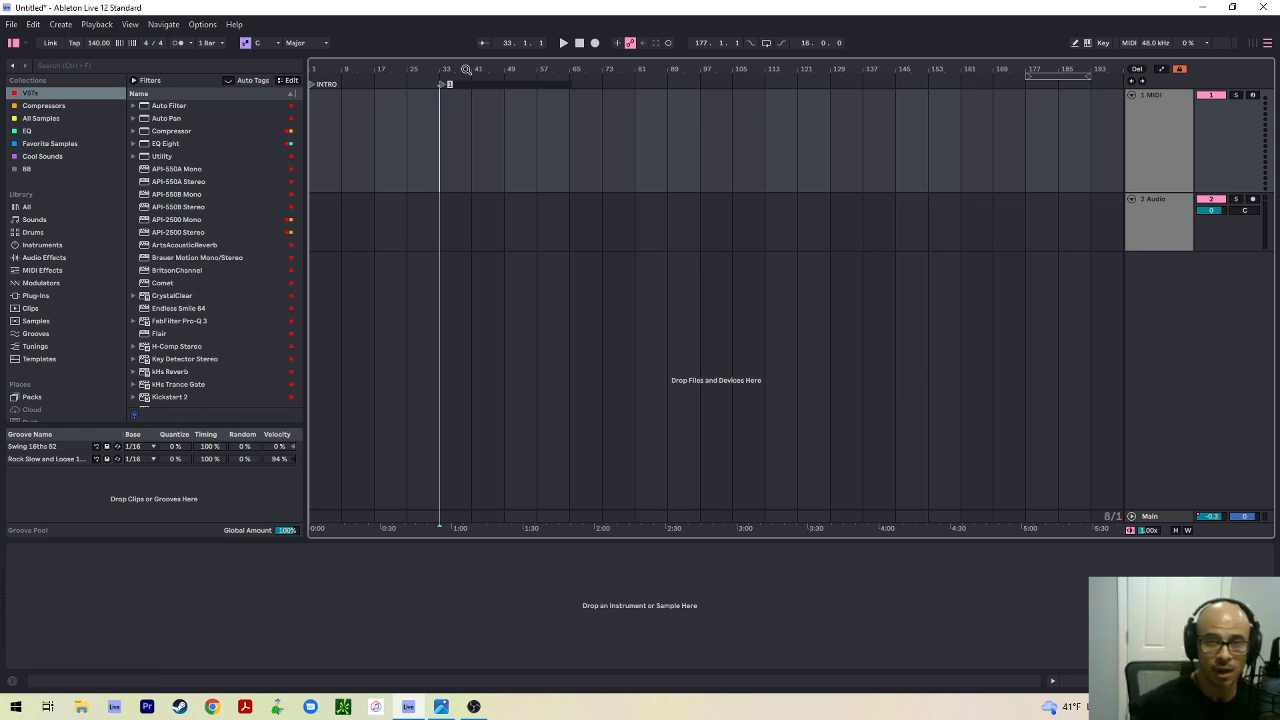
key("ctrl+r")
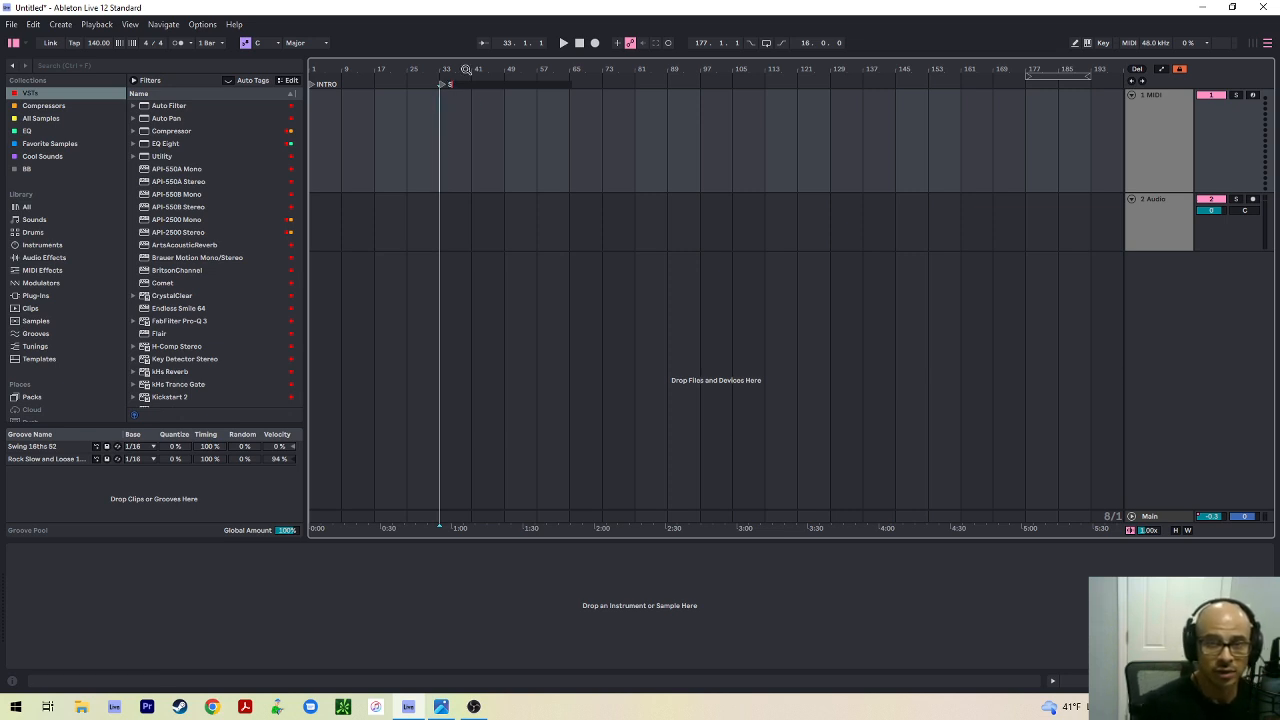
type("Sub Enters")
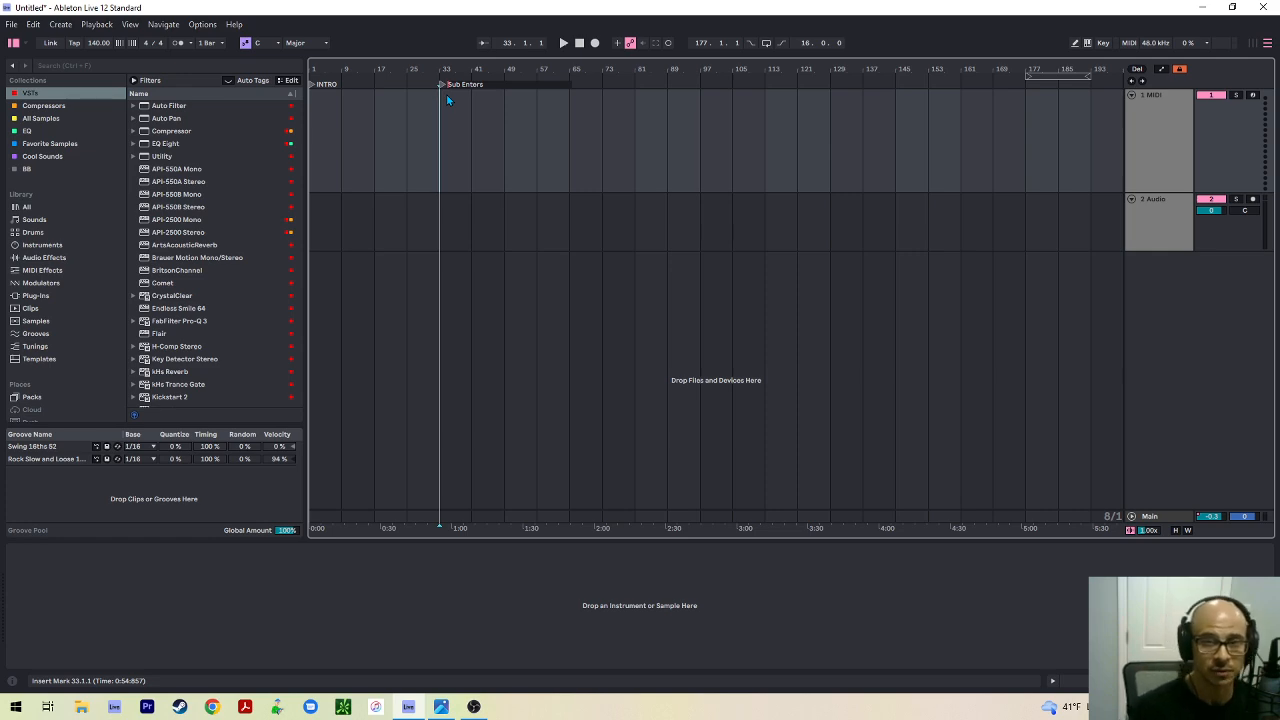
Extend the bar 33 locator's name to "Exposition/Action - Sub Enters"
type("Ex")
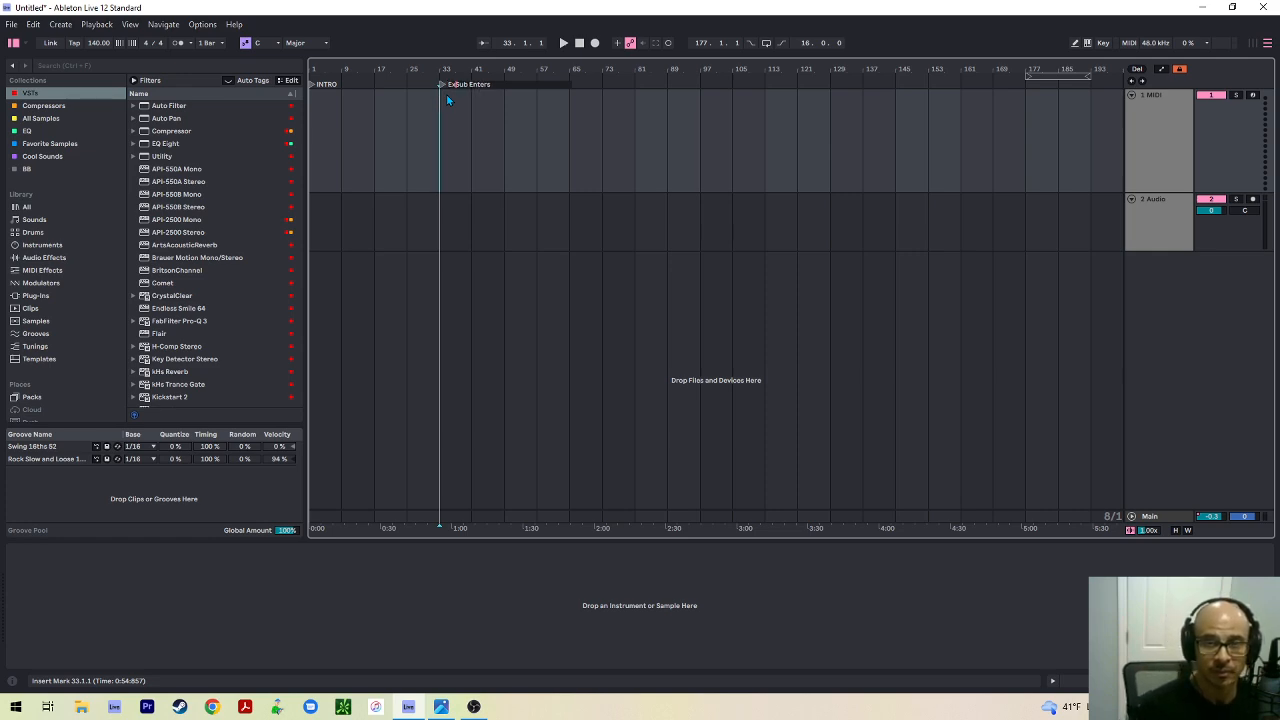
type("position/ A")
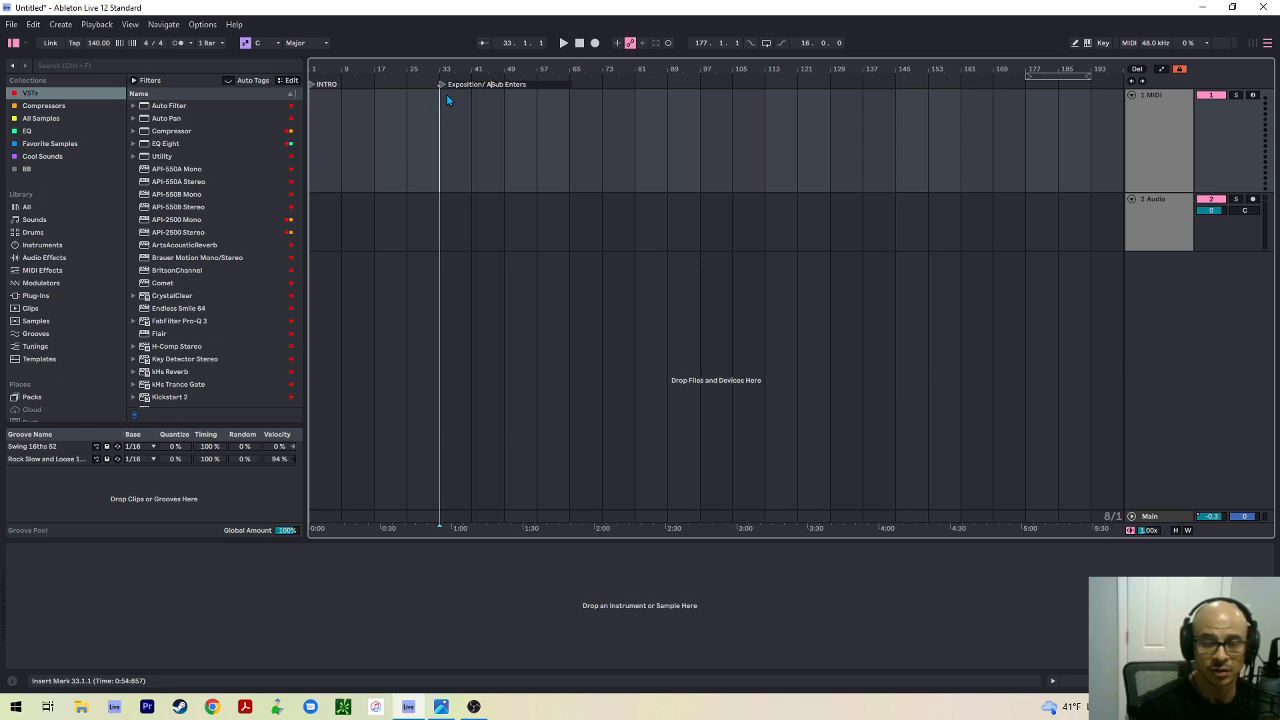
key("BackSpace")
key("BackSpace")
type("ACtion")
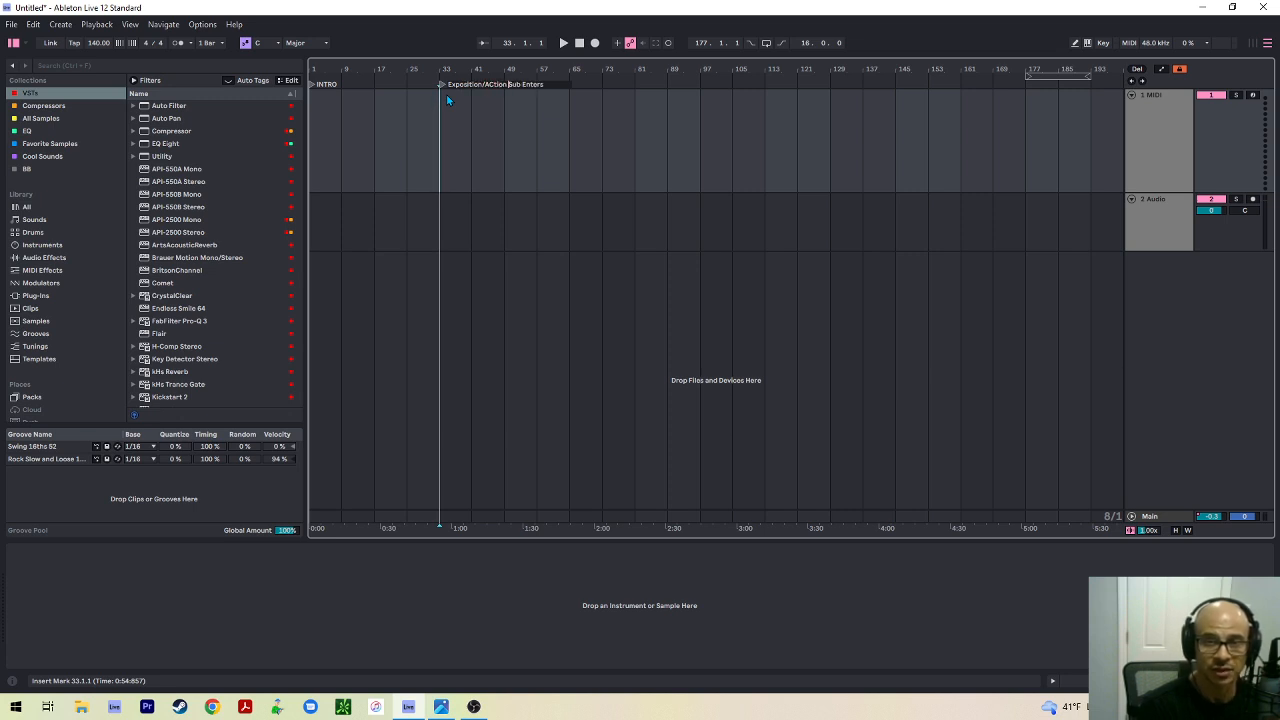
key("BackSpace")
key("BackSpace")
key("BackSpace")
key("BackSpace")
key("BackSpace")
key("BackSpace")
type("c")
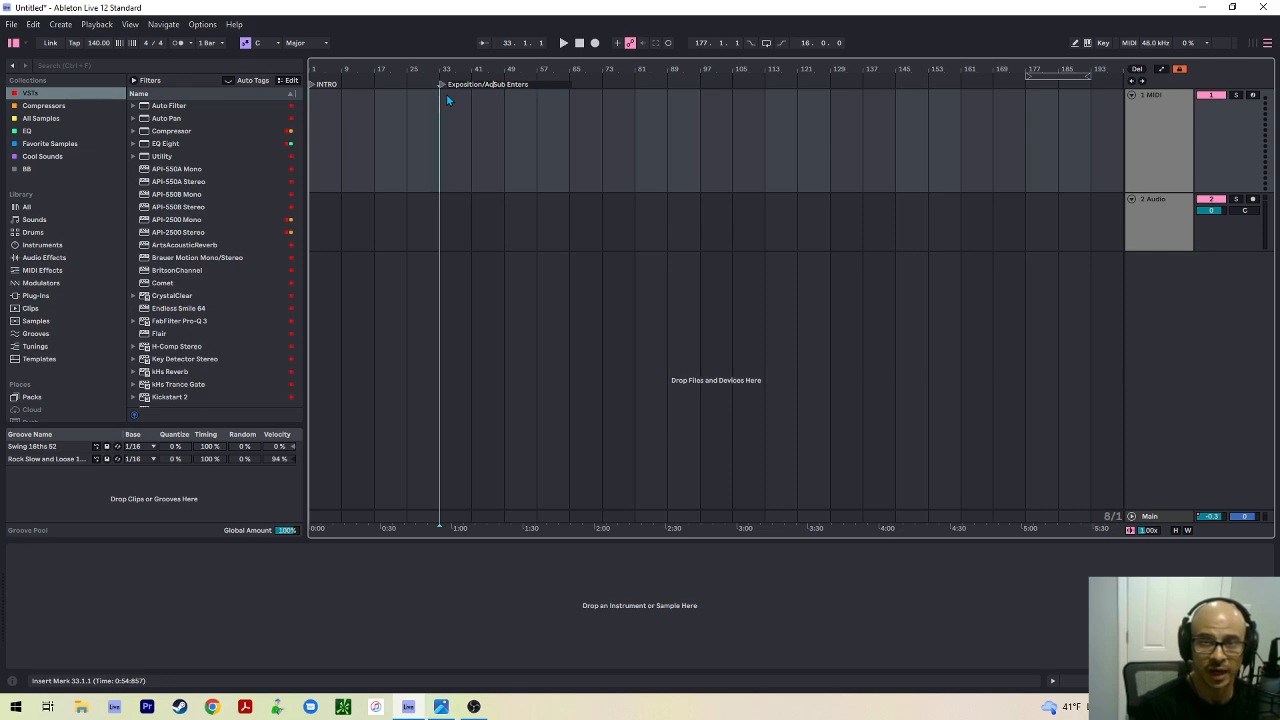
type("tion ")
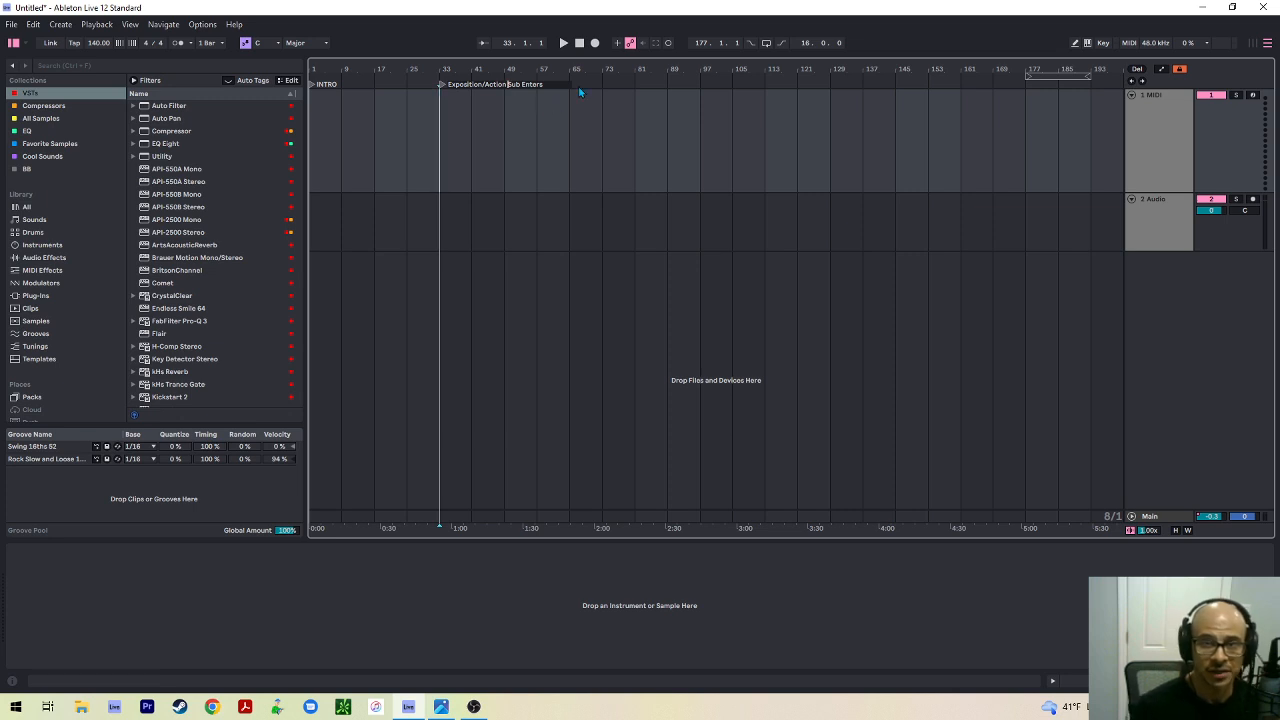
type("-")
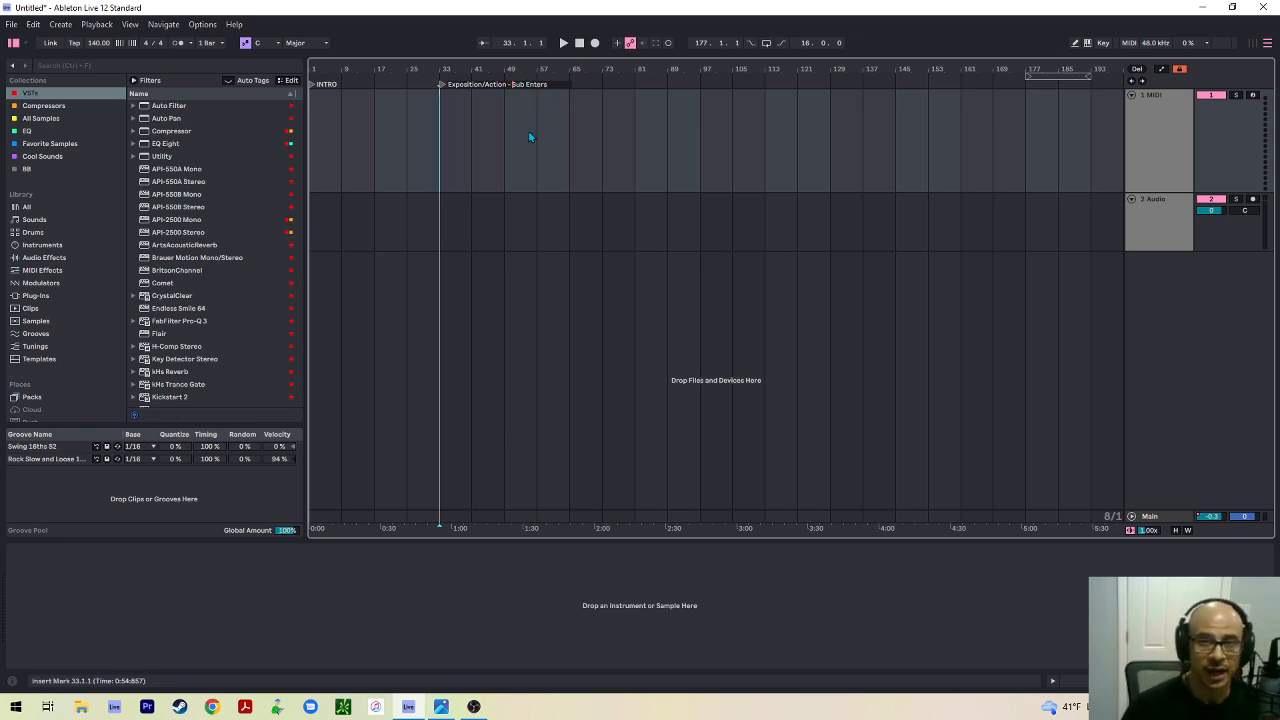
left_click(503, 140)
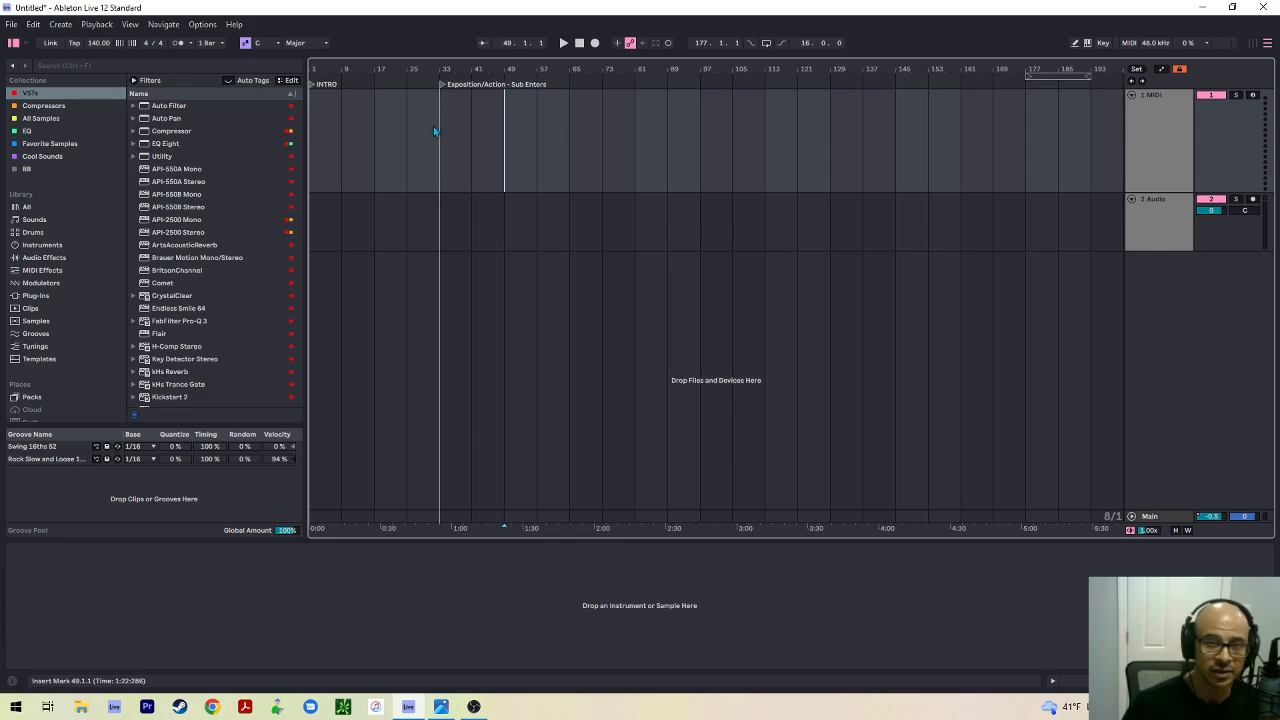
Compare the exposition and intro sections by selecting bars 33–65, bars 1–33 and bars 33–65 again on the MIDI track
left_click_drag(440, 129, 561, 131)
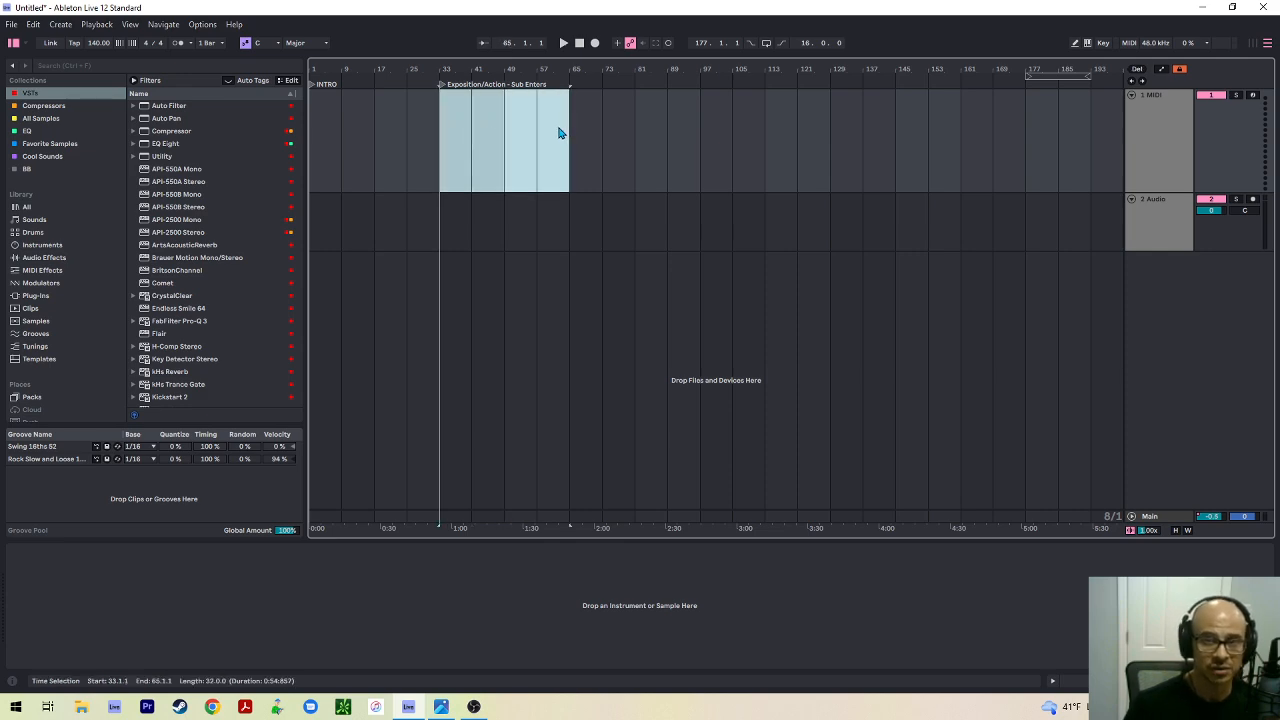
left_click_drag(436, 152, 287, 145)
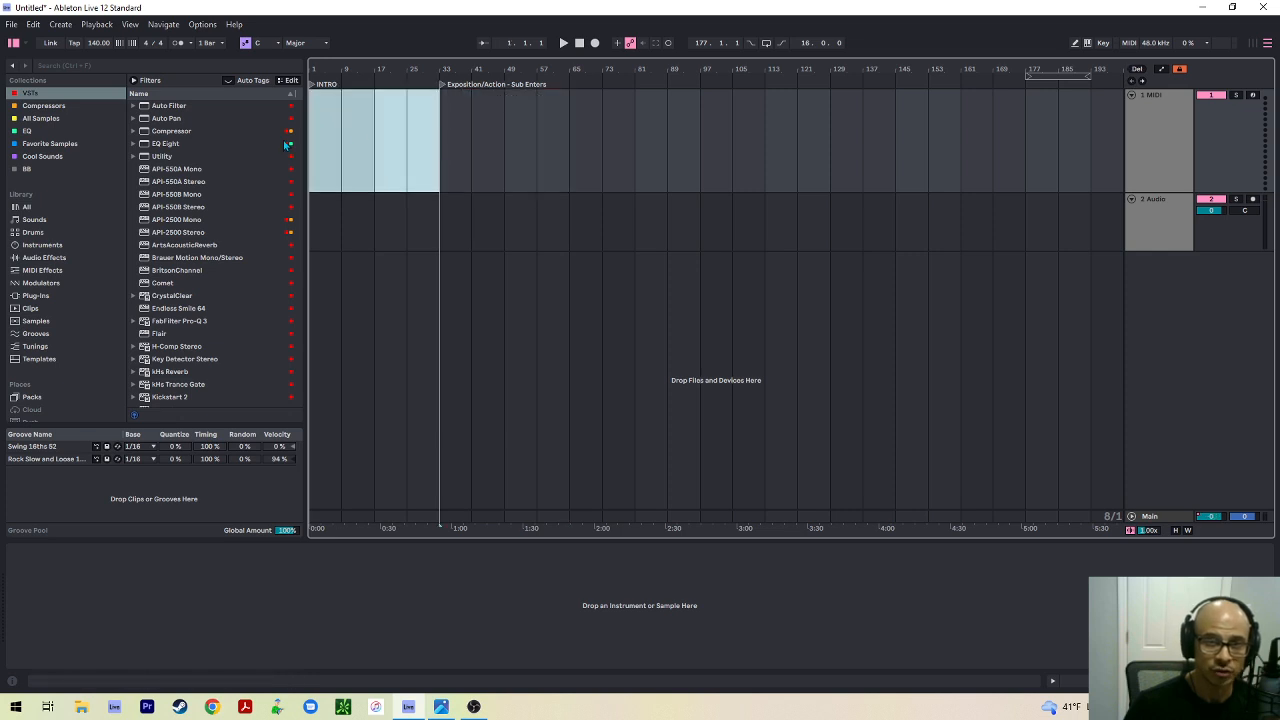
left_click_drag(441, 140, 570, 119)
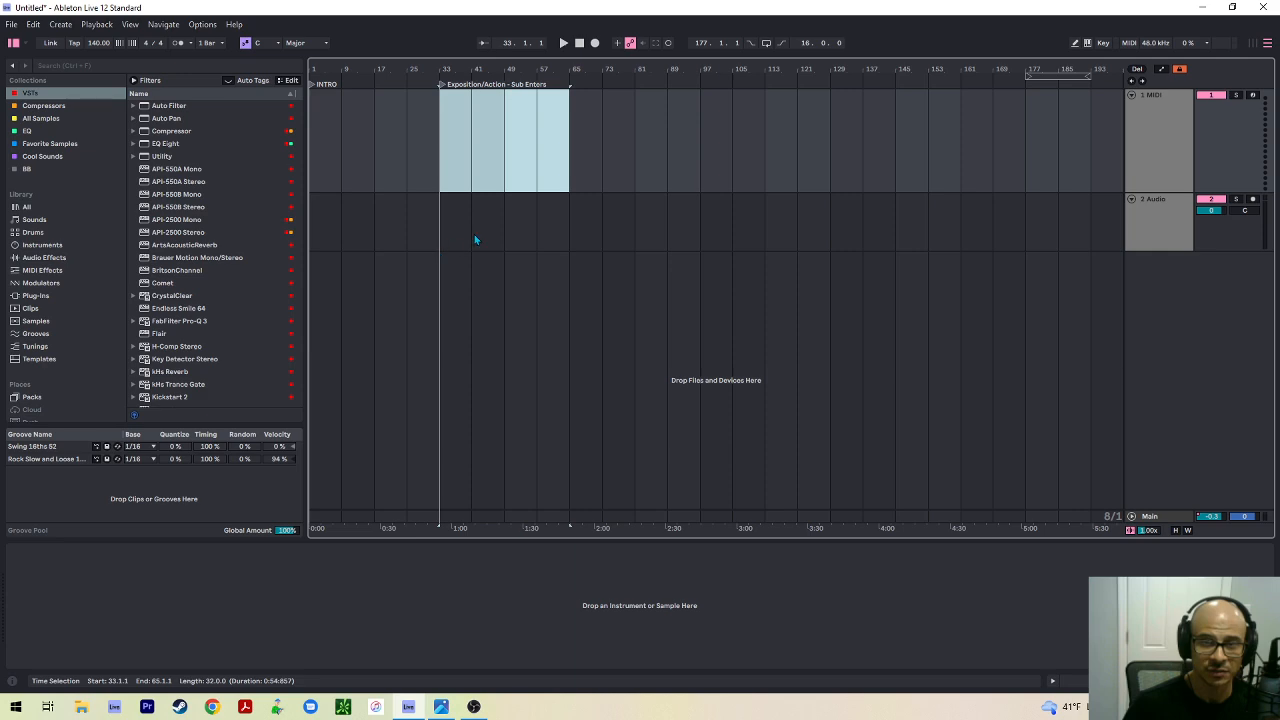
Add a locator at bar 65 and name it "Theme / Middle / Lead/ Chords"
left_click(572, 178)
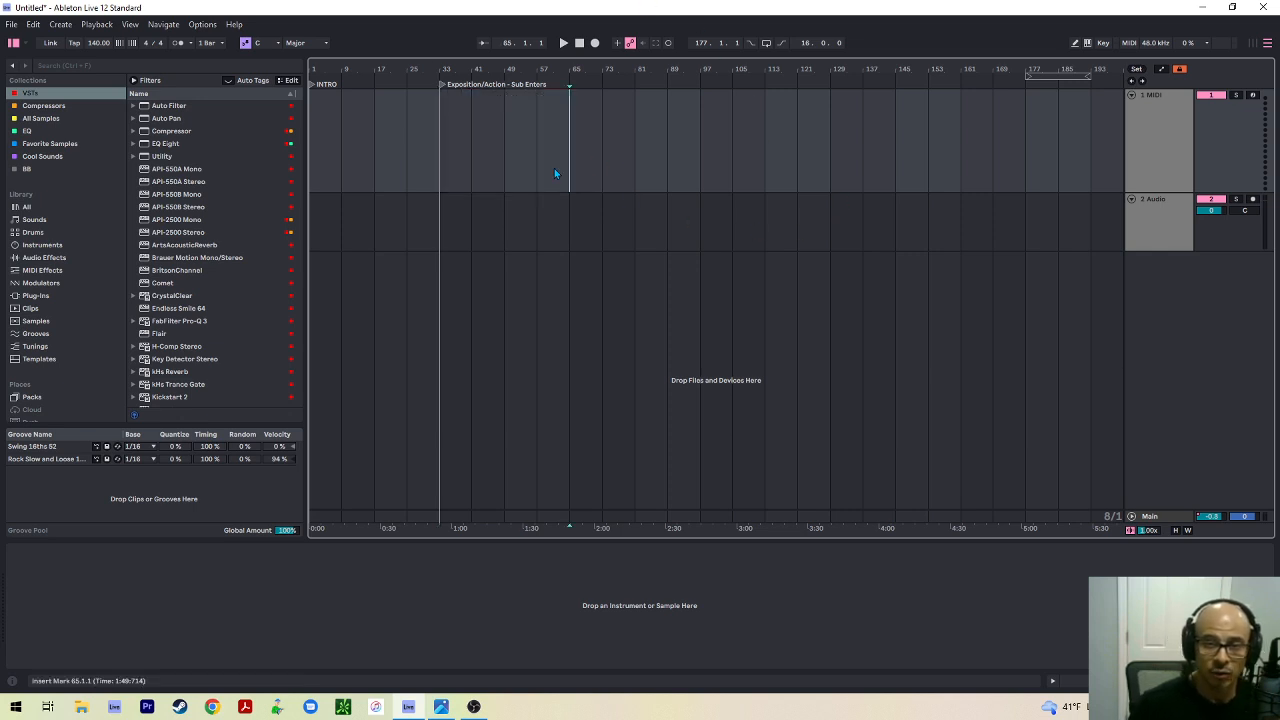
mouse_move(556, 170)
left_mouse_down()
mouse_move(445, 178)
mouse_move(572, 169)
left_mouse_up()
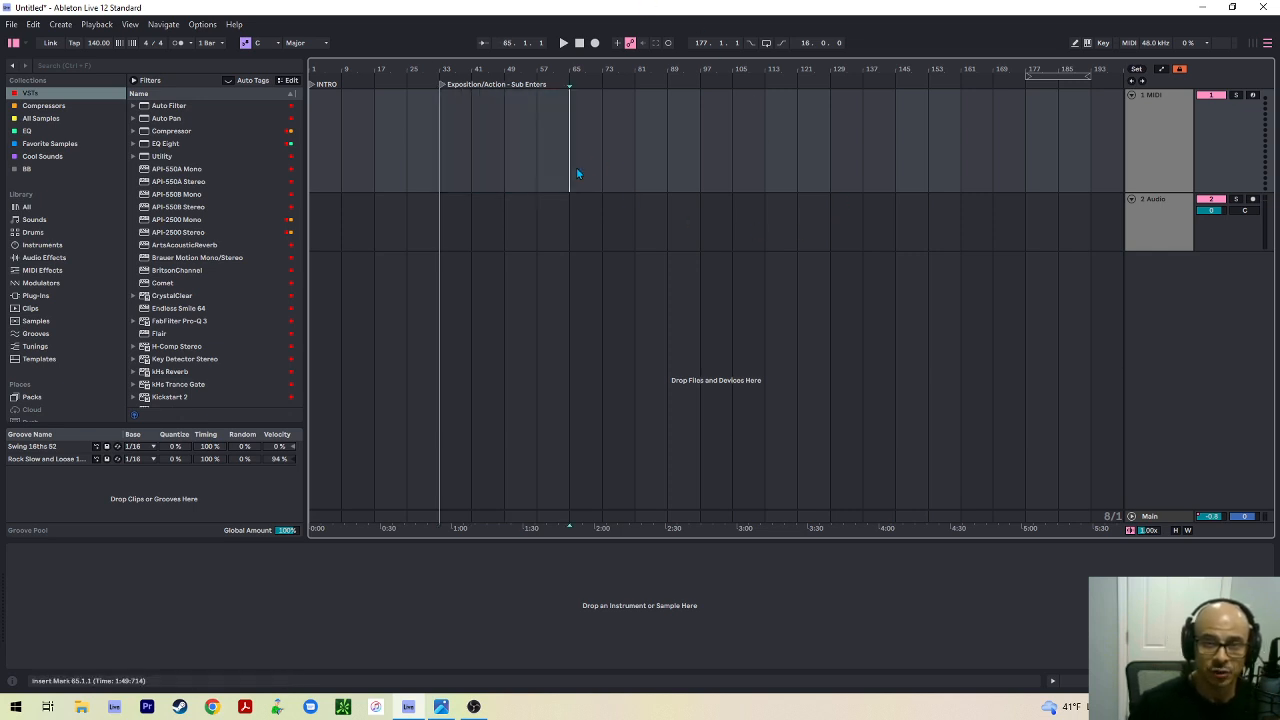
right_click(569, 91)
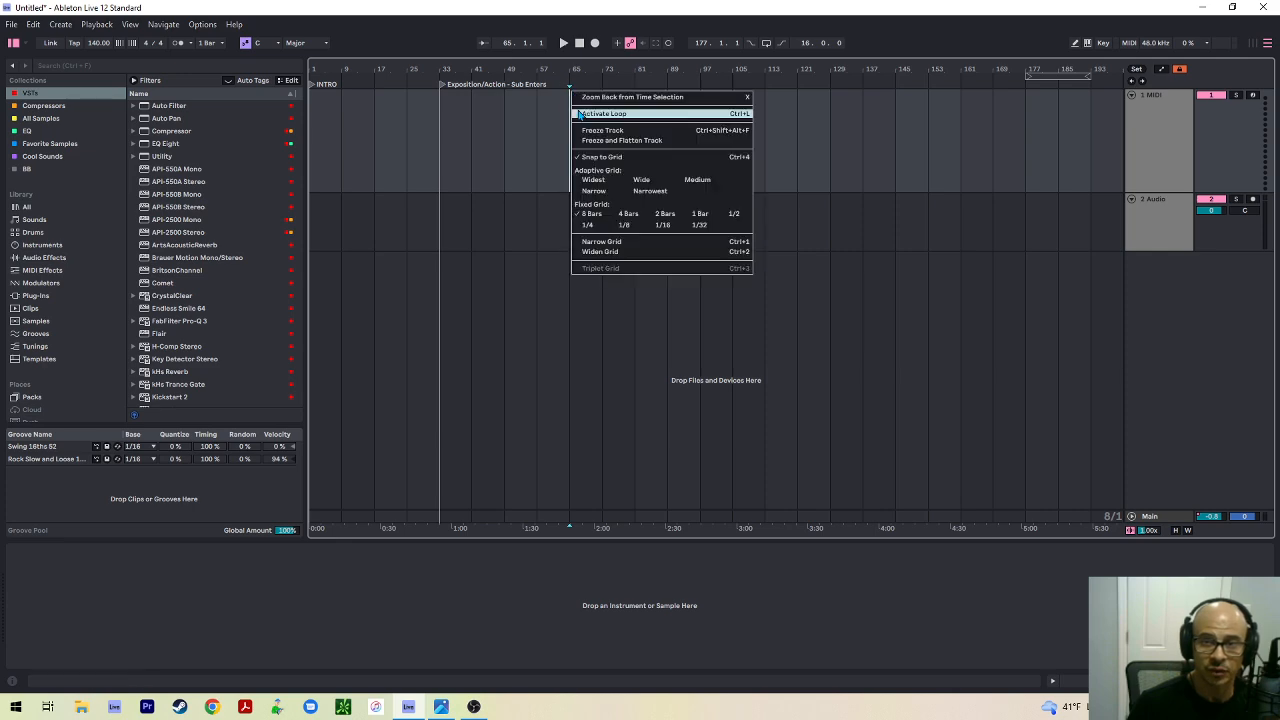
left_click(551, 125)
right_click(570, 84)
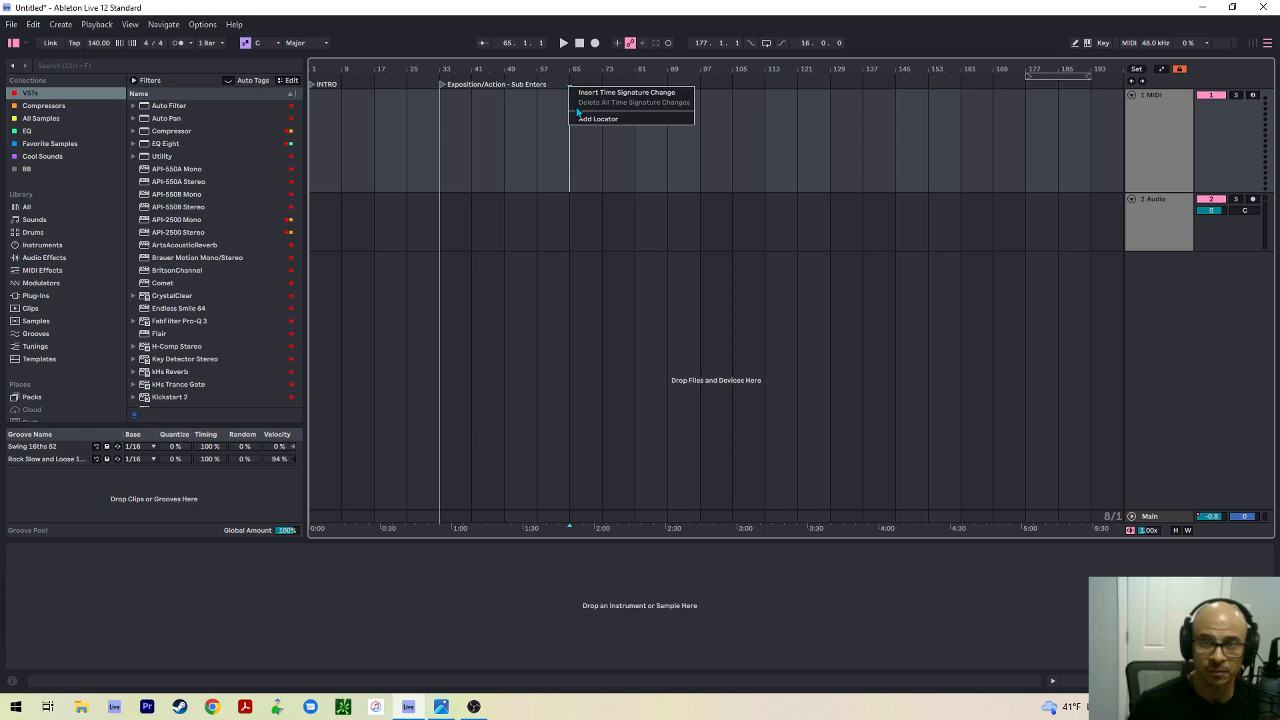
left_click(584, 117)
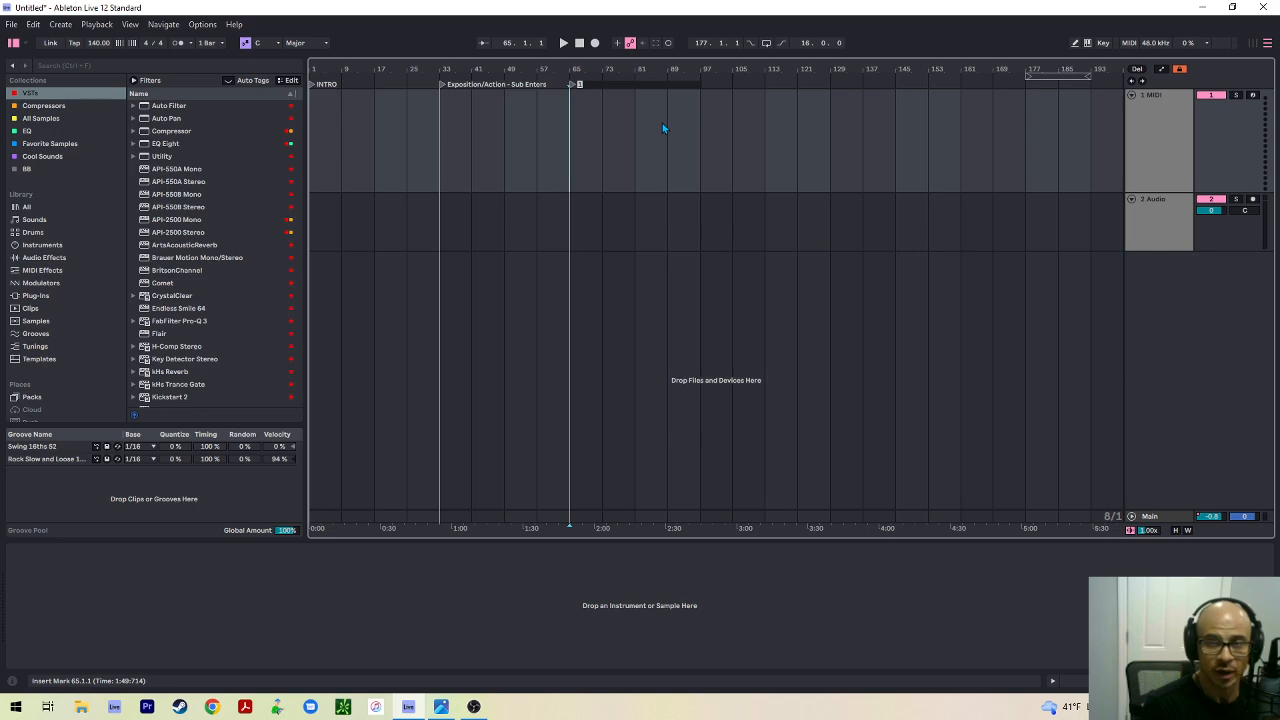
type("Theme / ")
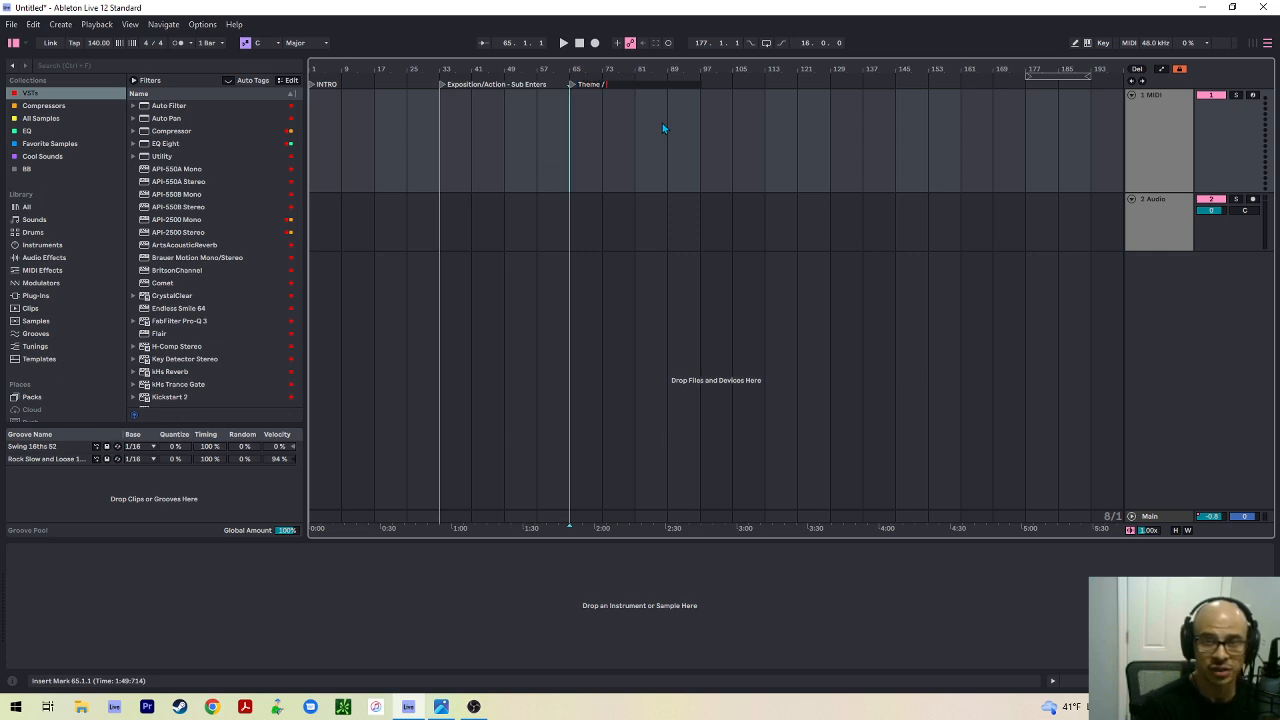
type("Middle / ")
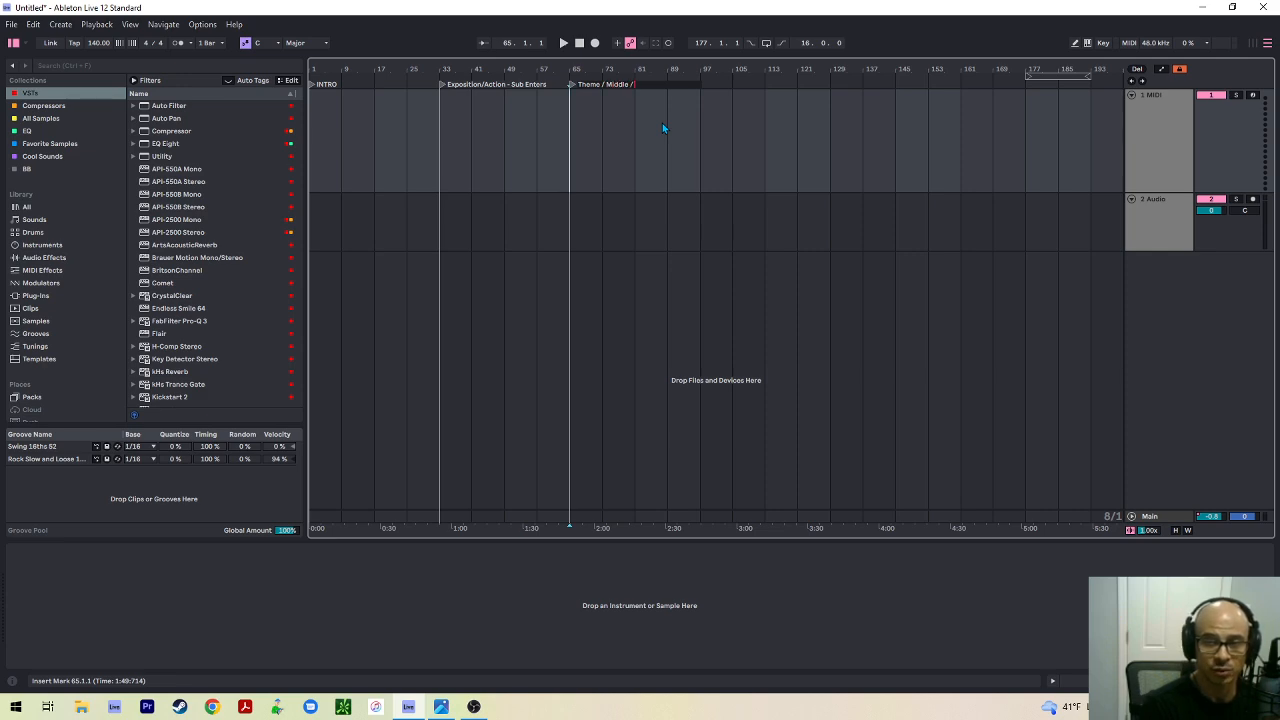
type("Lead/")
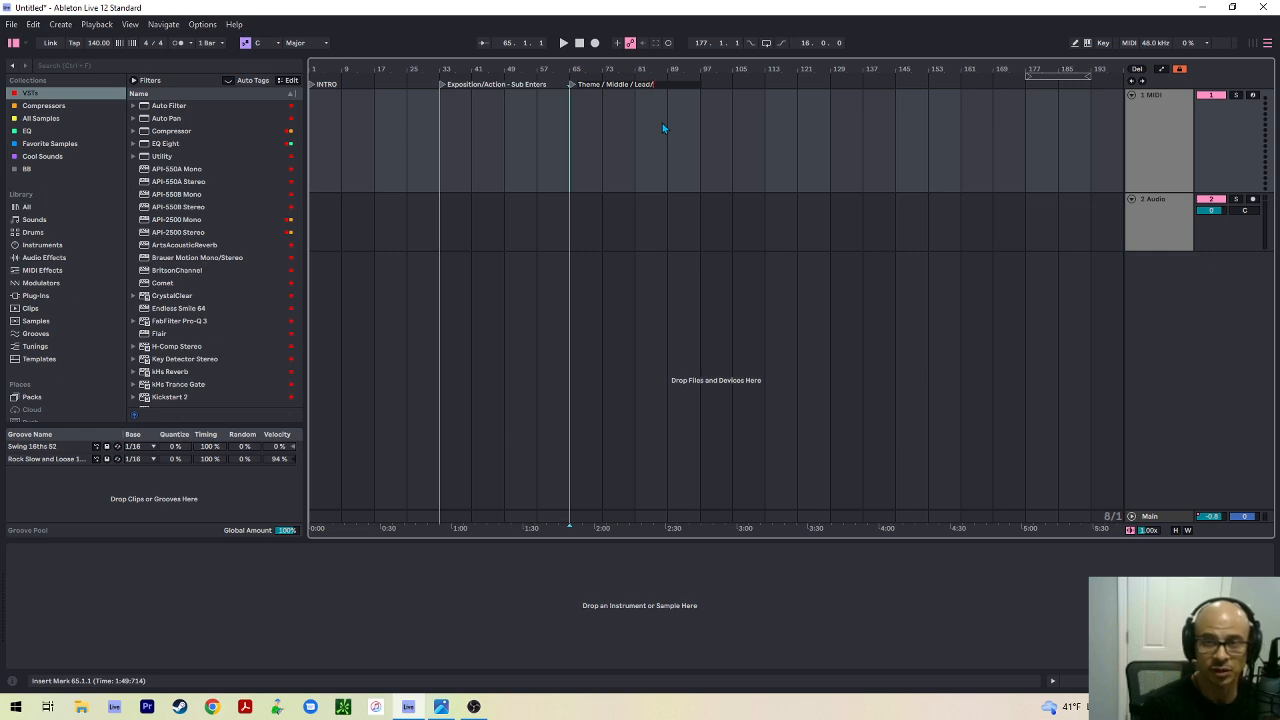
type("Chords")
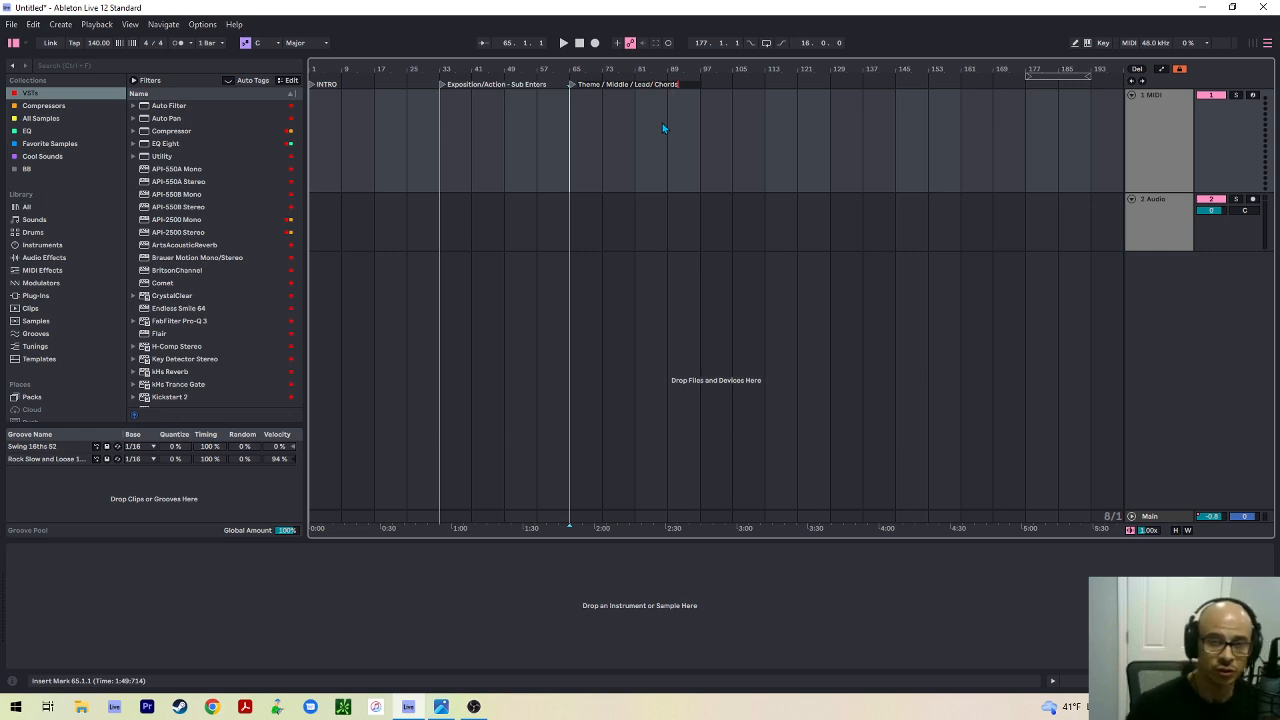
left_click(600, 143)
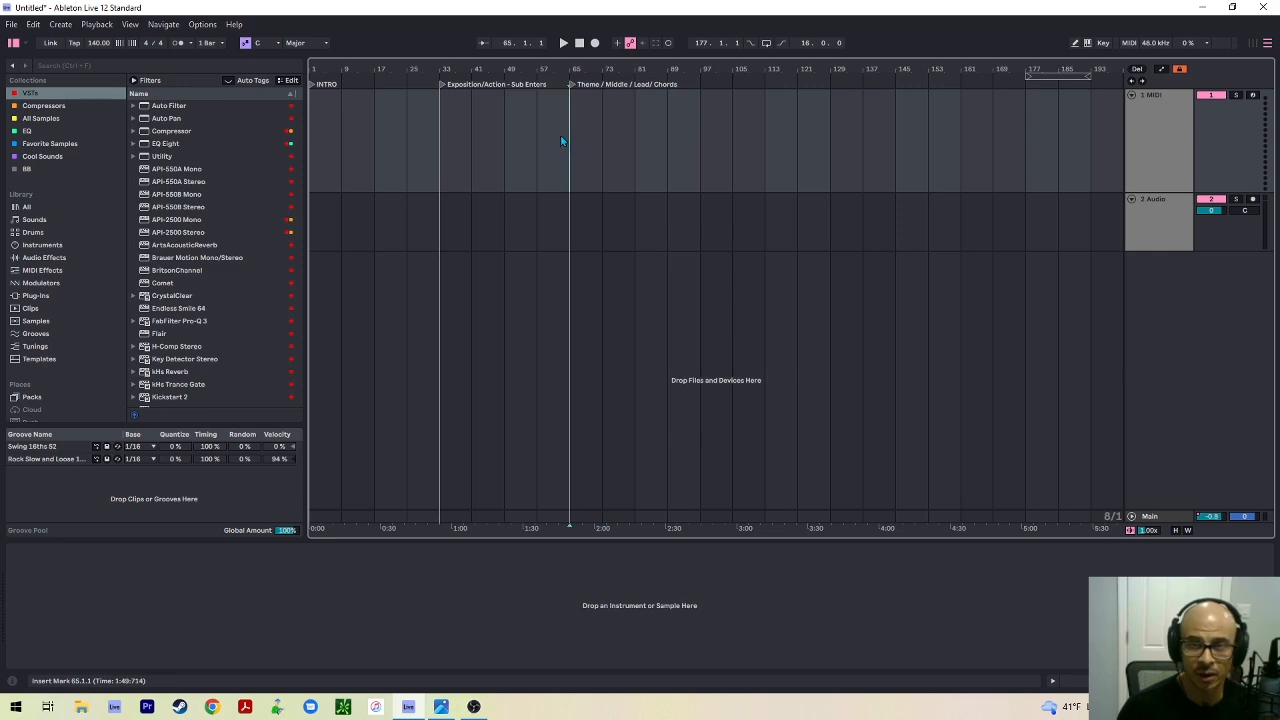
Select the 8-bar stretches between bars 65 and 81 on the MIDI track and move the "Theme / Middle / Lead/ Chords" locator to bar 81
left_click_drag(564, 140, 671, 152)
left_click(589, 119)
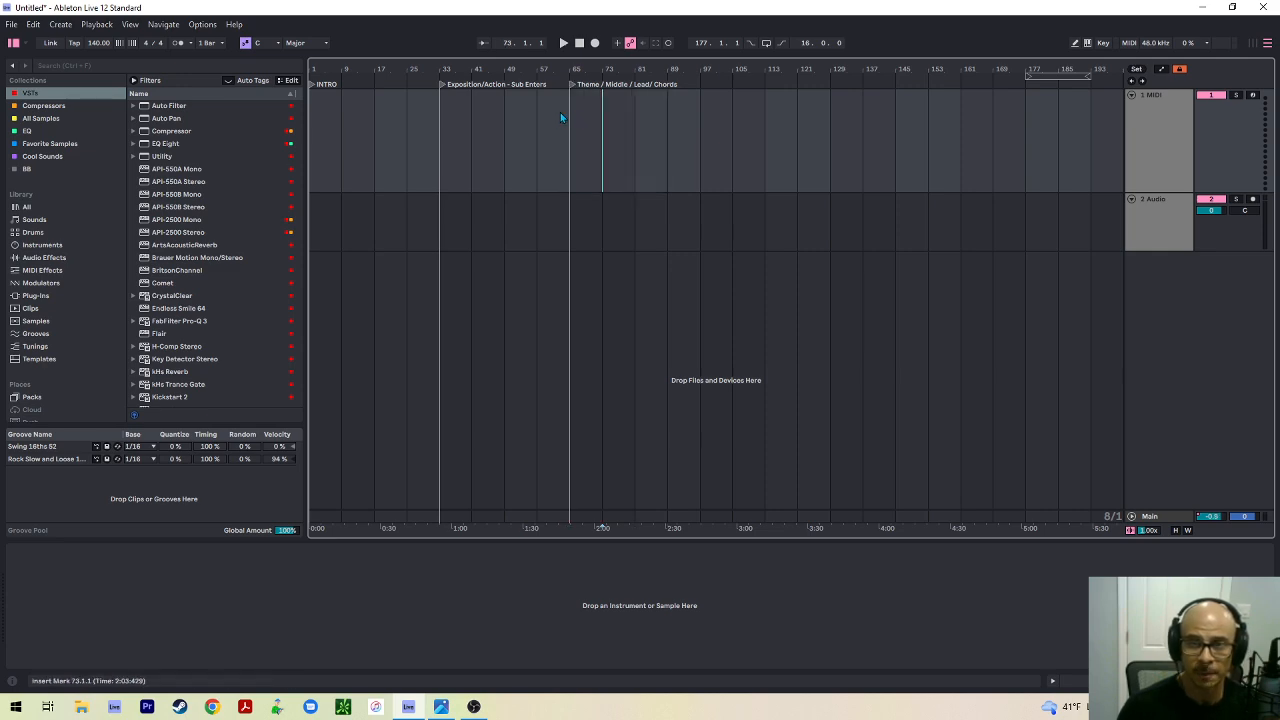
left_click_drag(573, 148, 628, 159)
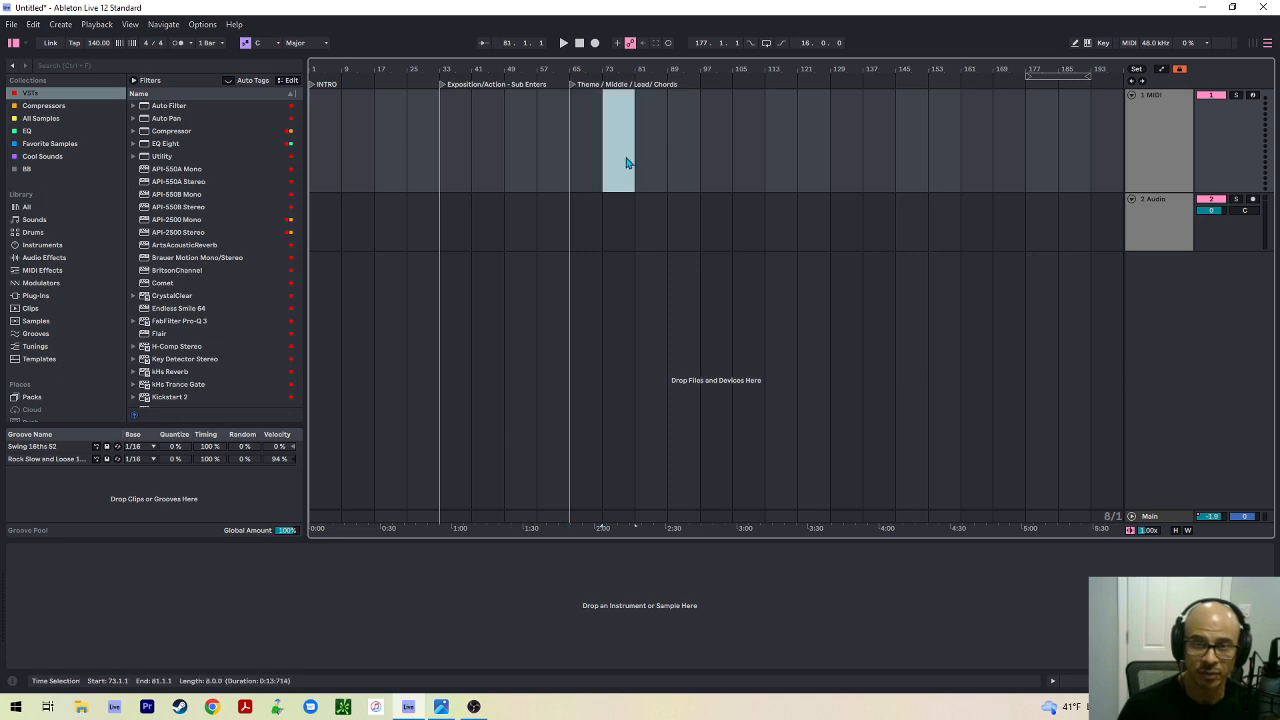
left_click(605, 163)
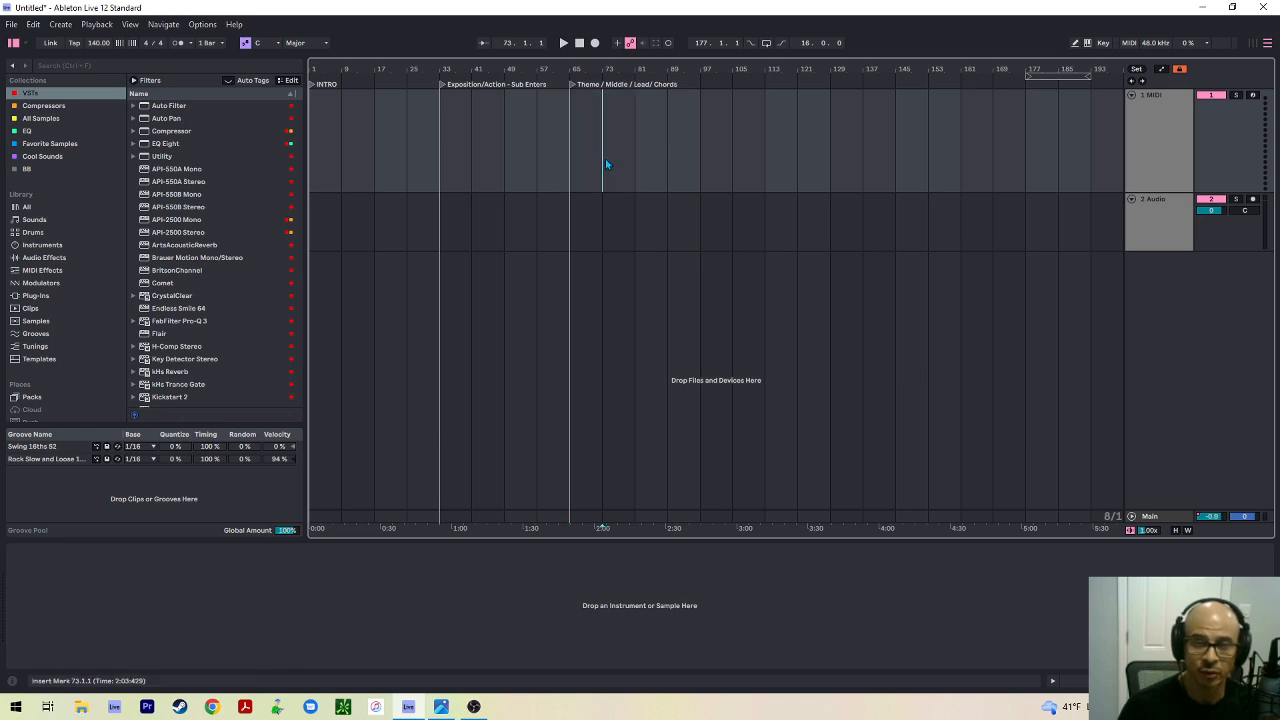
mouse_move(590, 164)
left_mouse_down()
mouse_move(572, 163)
mouse_move(638, 162)
mouse_move(579, 167)
left_mouse_up()
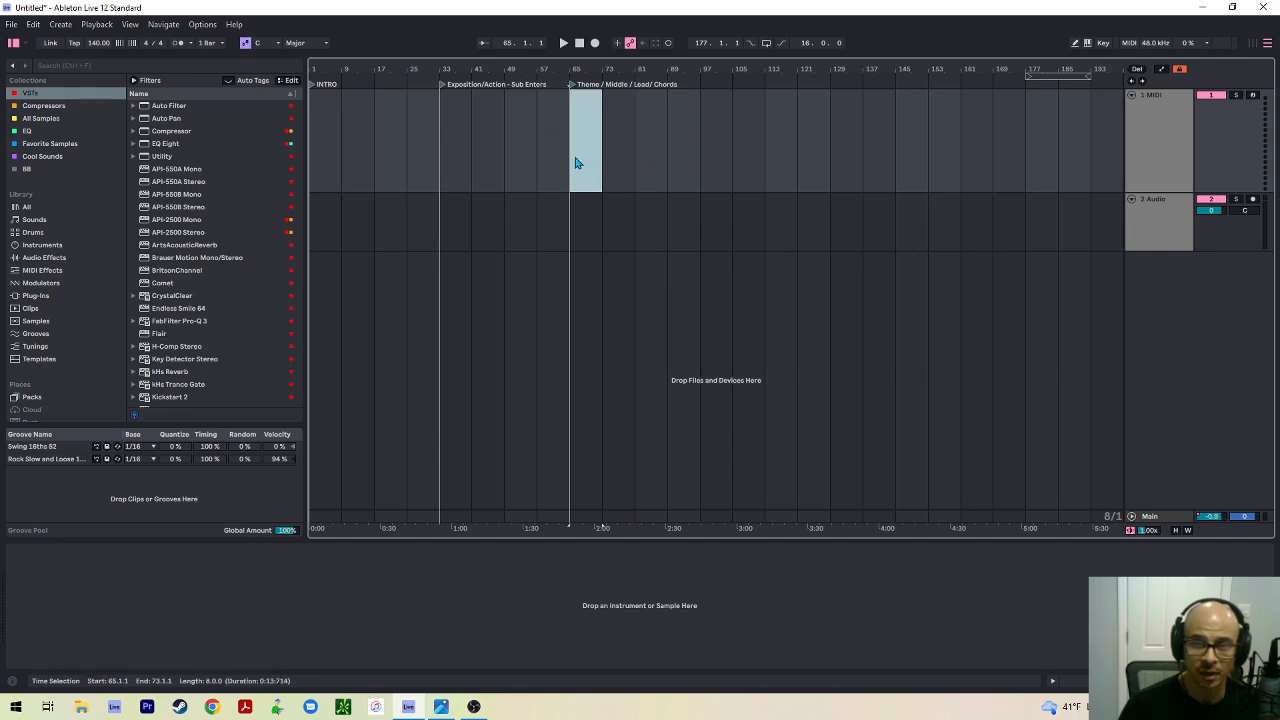
left_click_drag(571, 84, 636, 85)
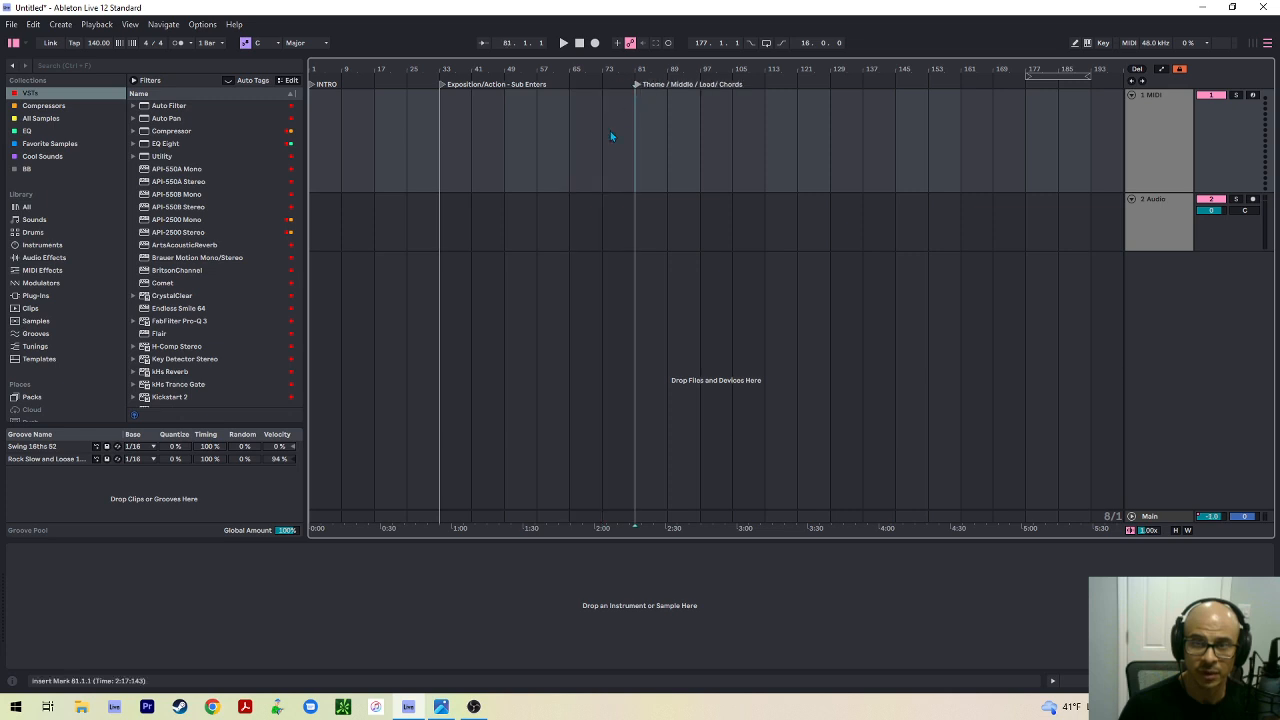
Add a locator at bar 65 and name it "Breadk"
left_click_drag(604, 160, 591, 175)
left_click(580, 170)
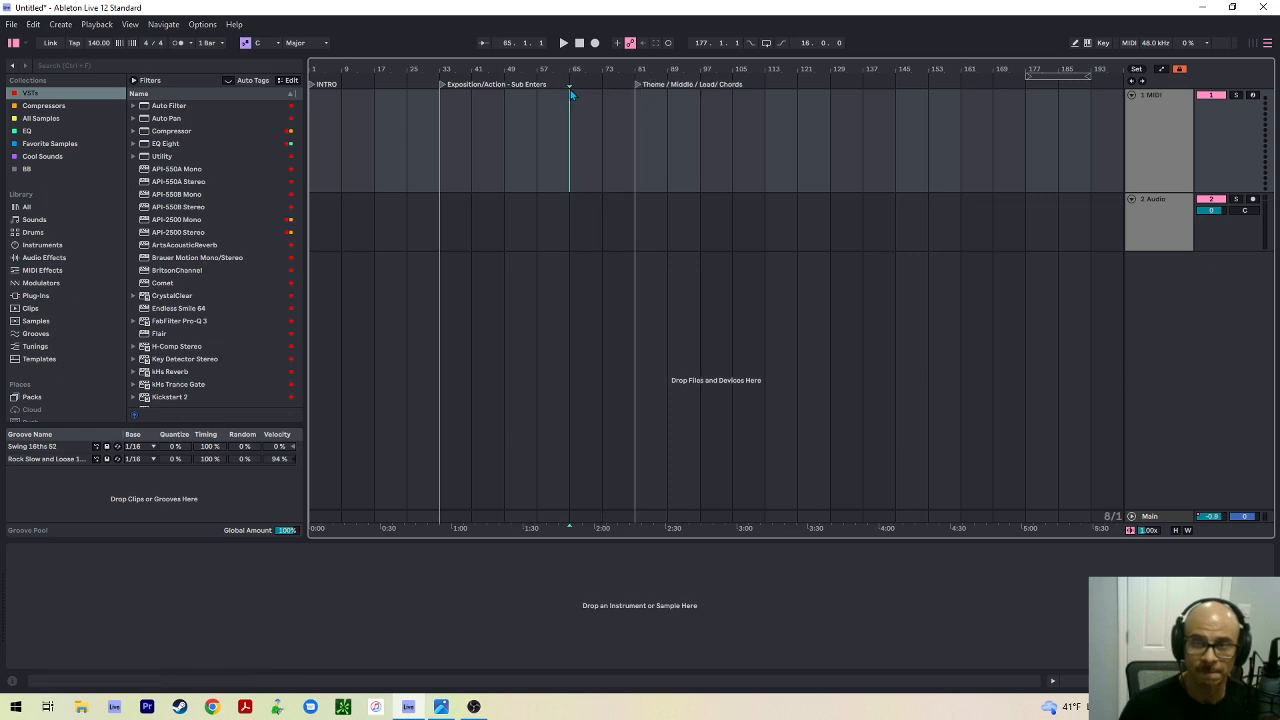
right_click(570, 86)
left_click(602, 123)
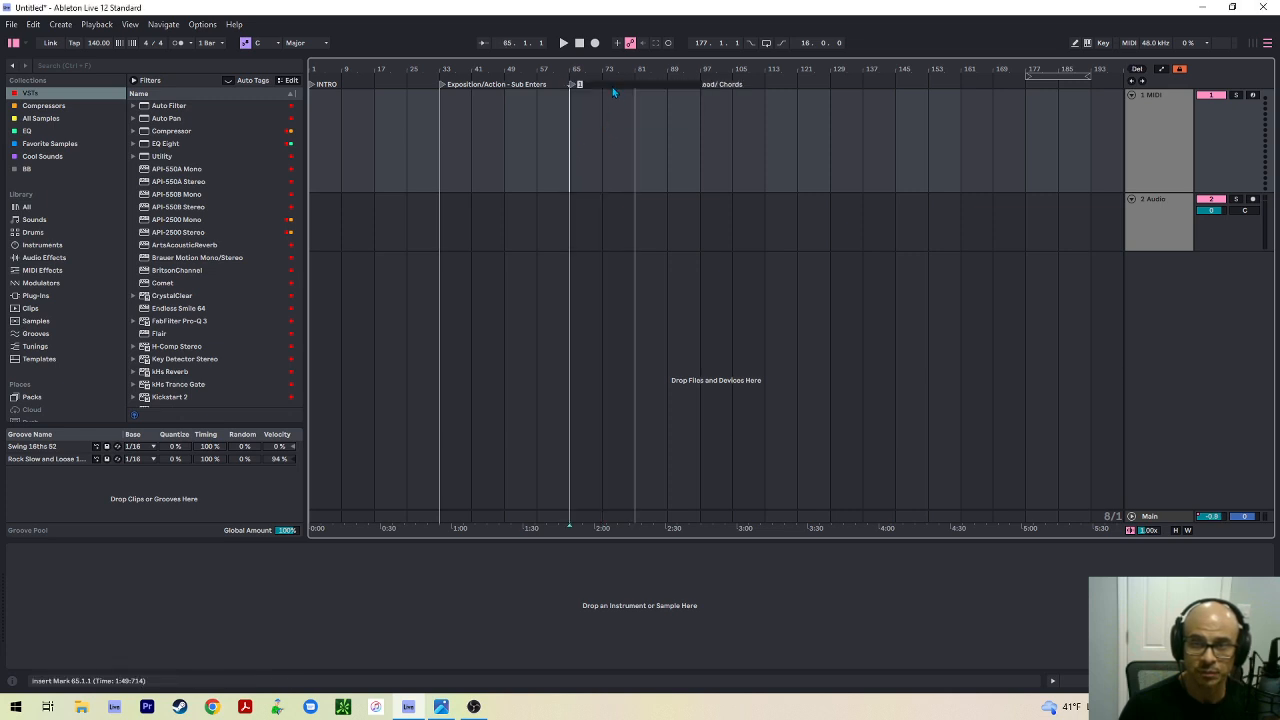
type("Breadk")
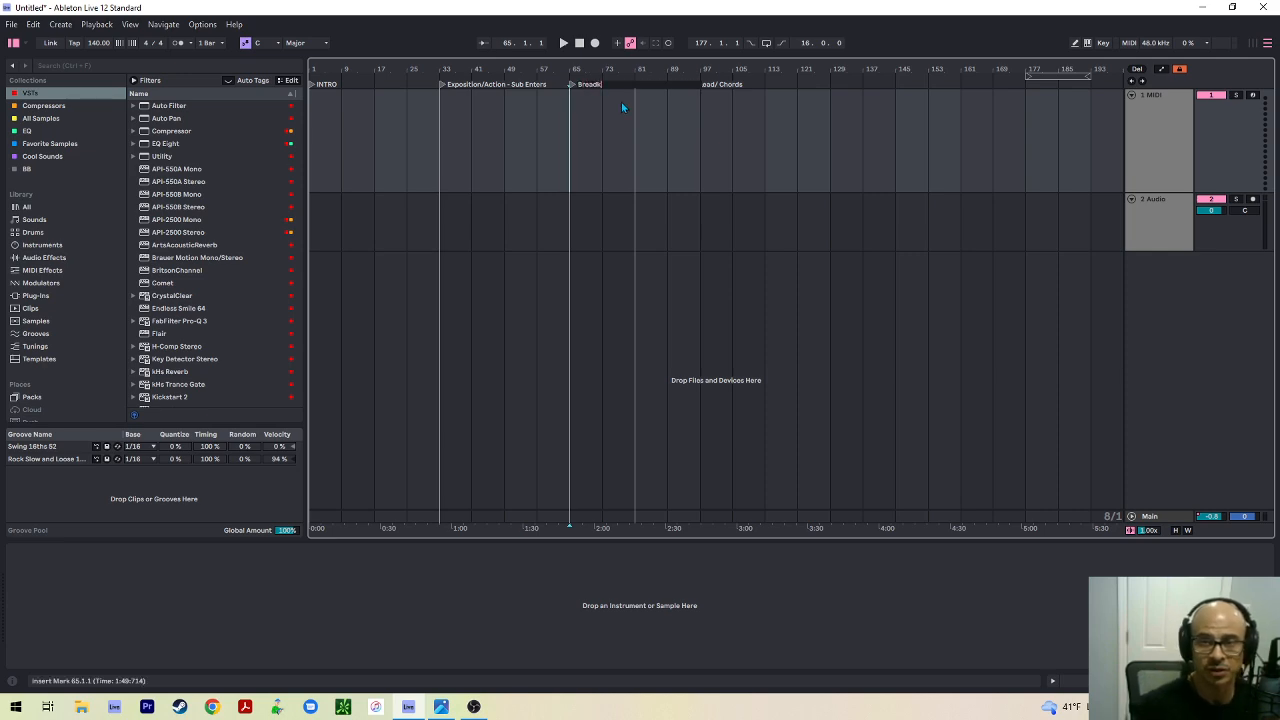
key("Return")
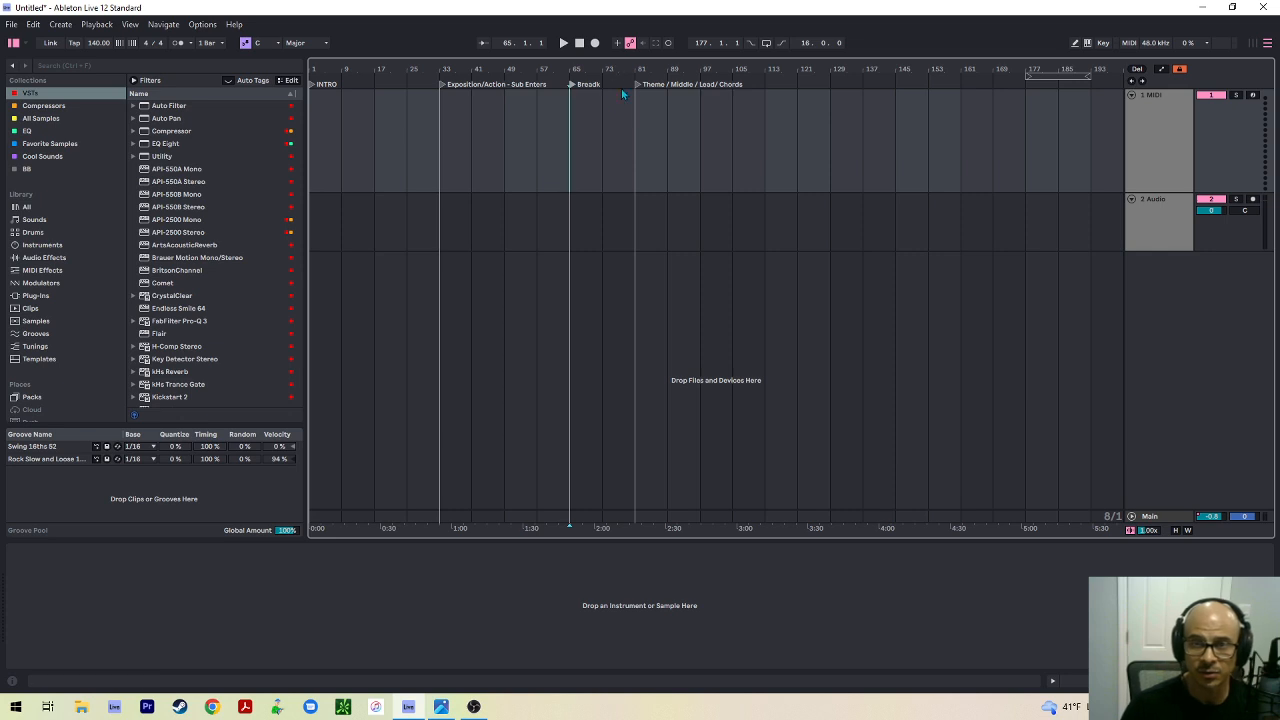
Rename the bar 65 locator as "Breakdown"
left_click(571, 87)
key("space")
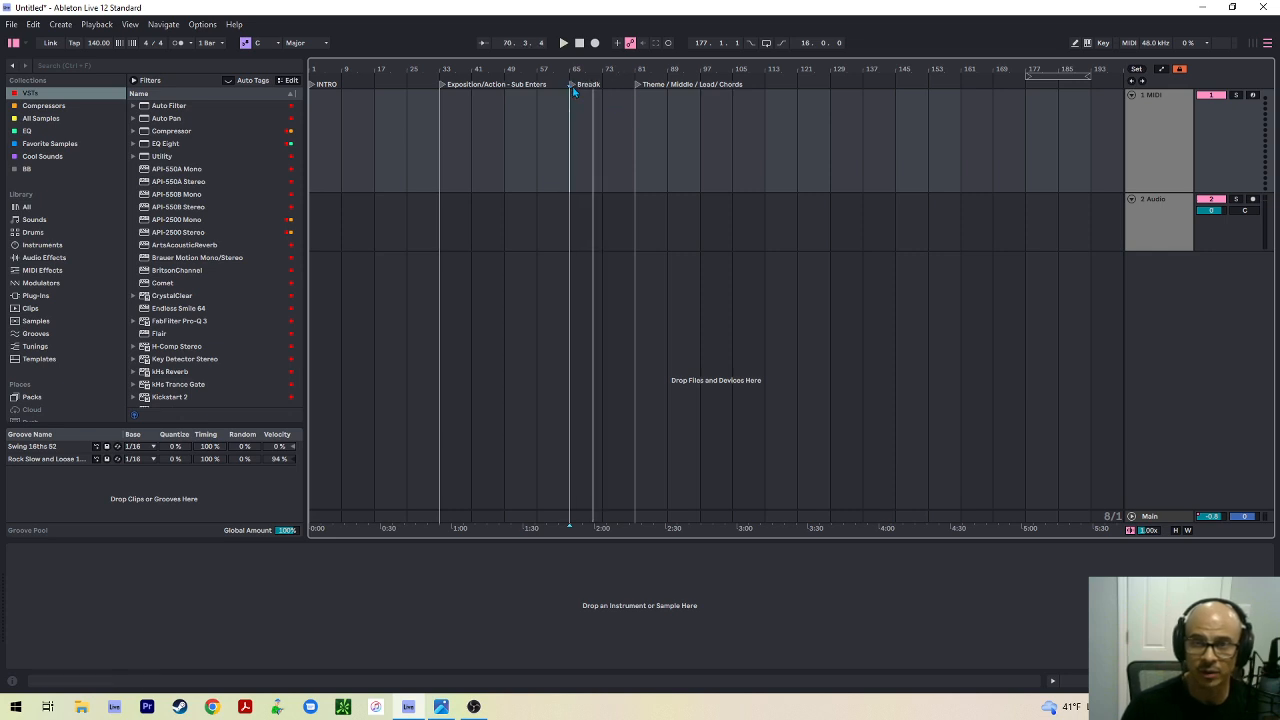
right_click(572, 89)
left_click(593, 109)
type("Bre")
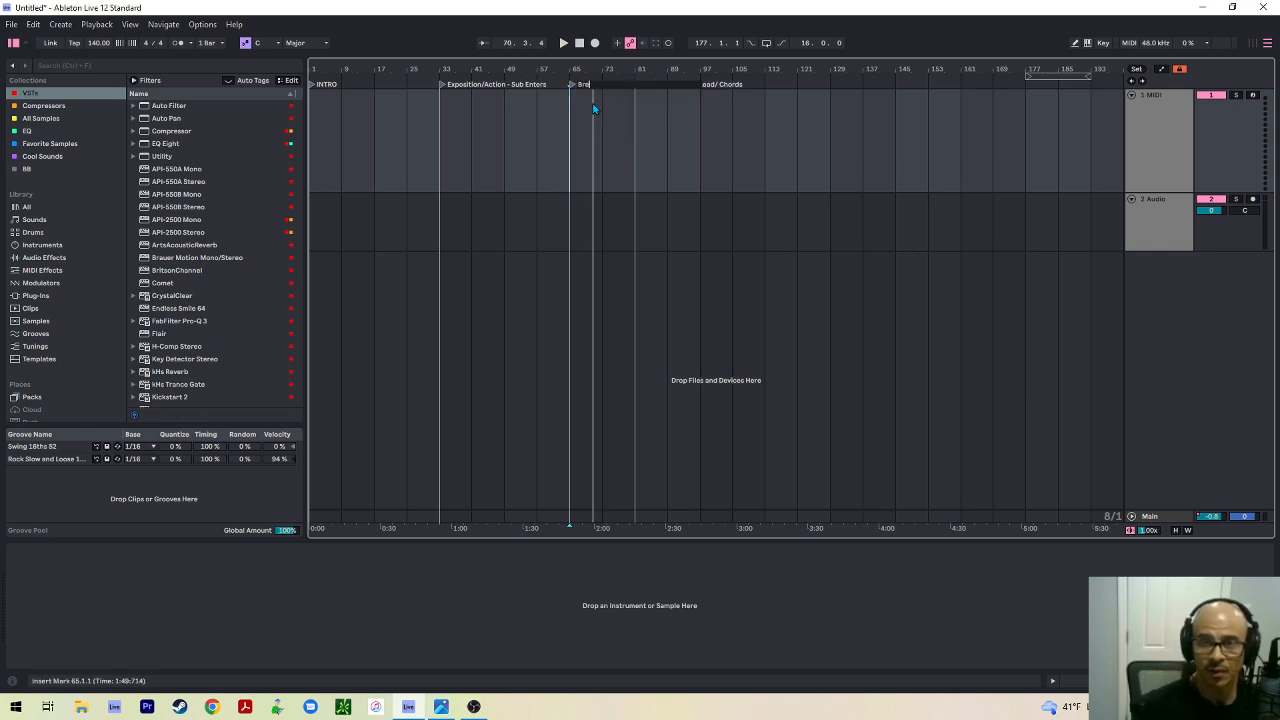
type("akdown")
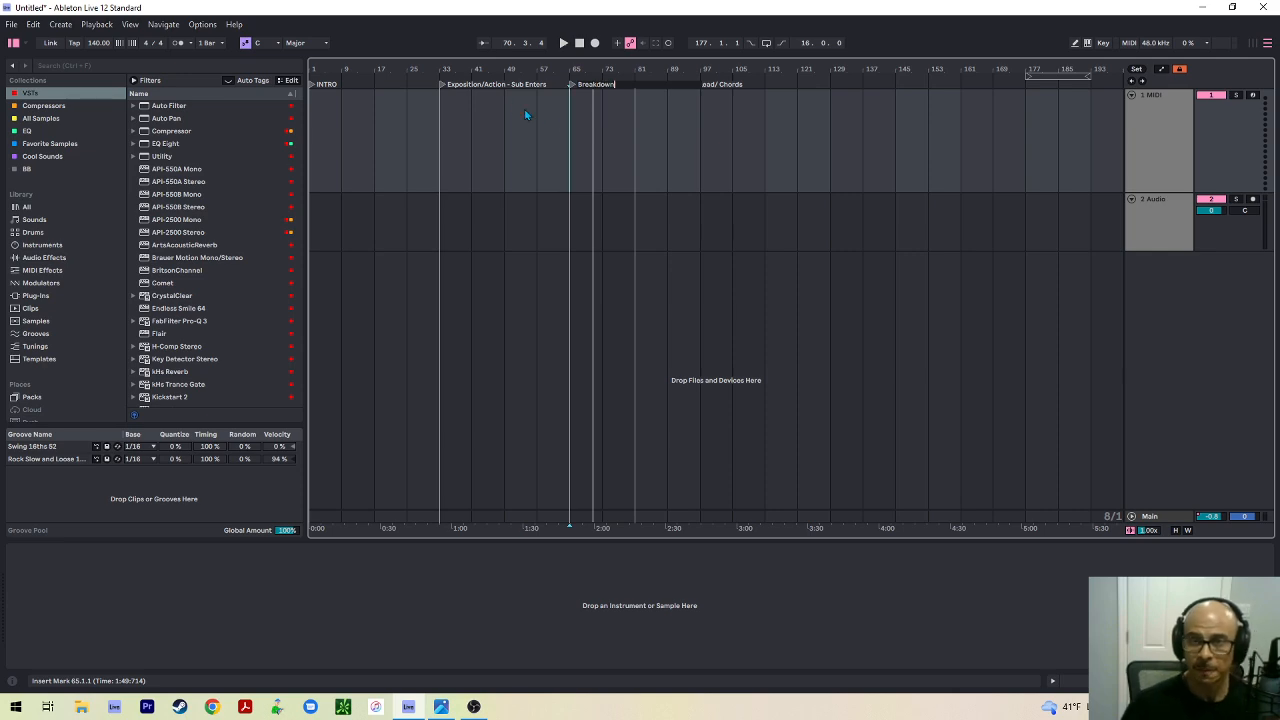
Add a locator at bar 73 and name it "Break"
left_click(594, 140)
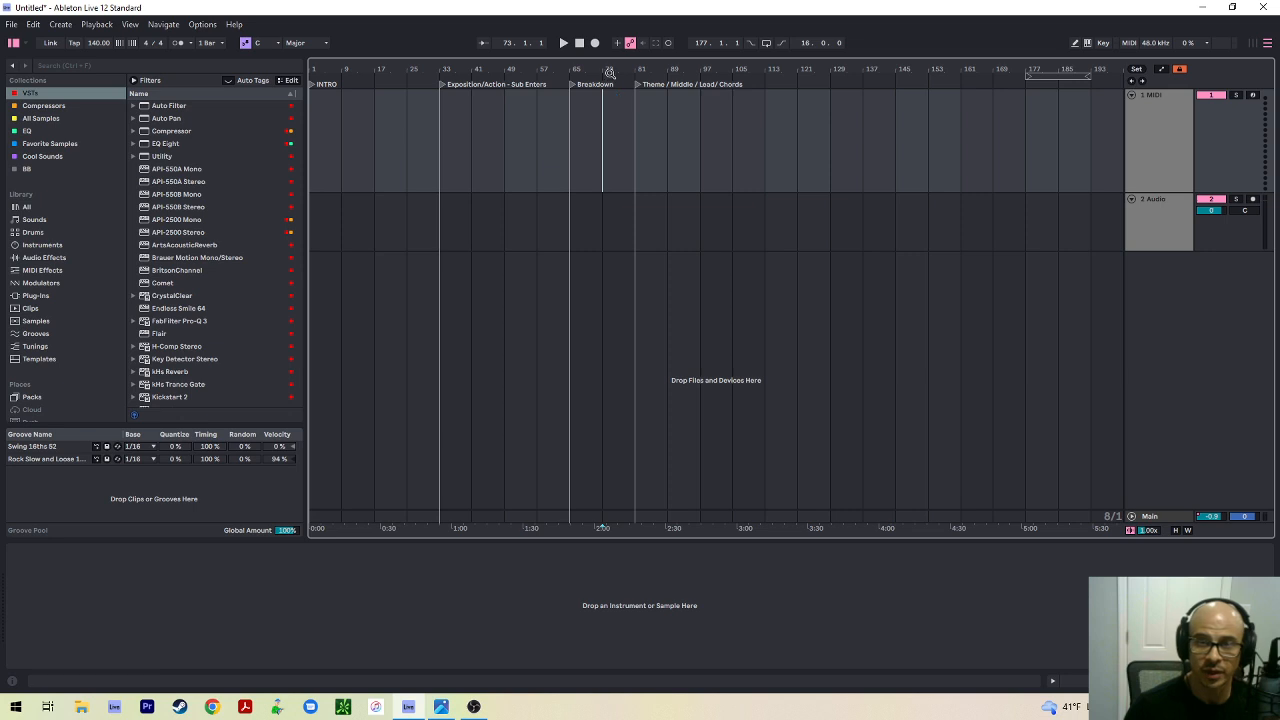
right_click(598, 95)
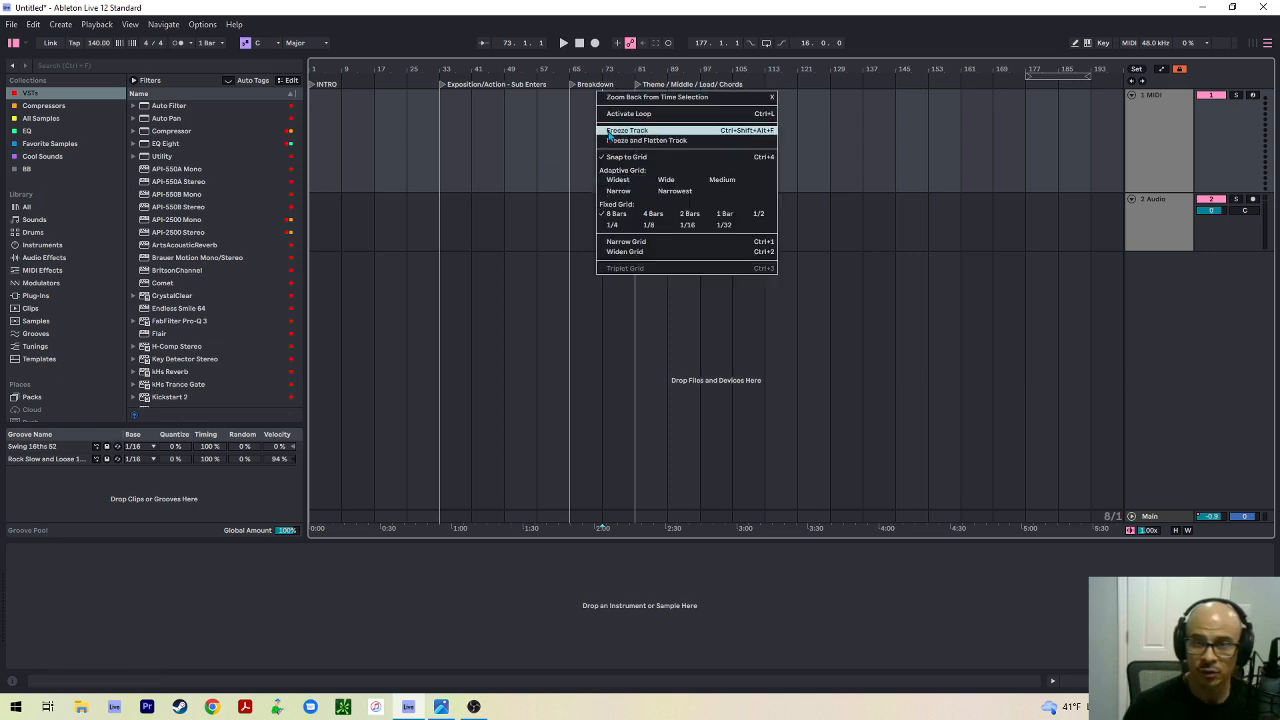
left_click(580, 108)
right_click(600, 86)
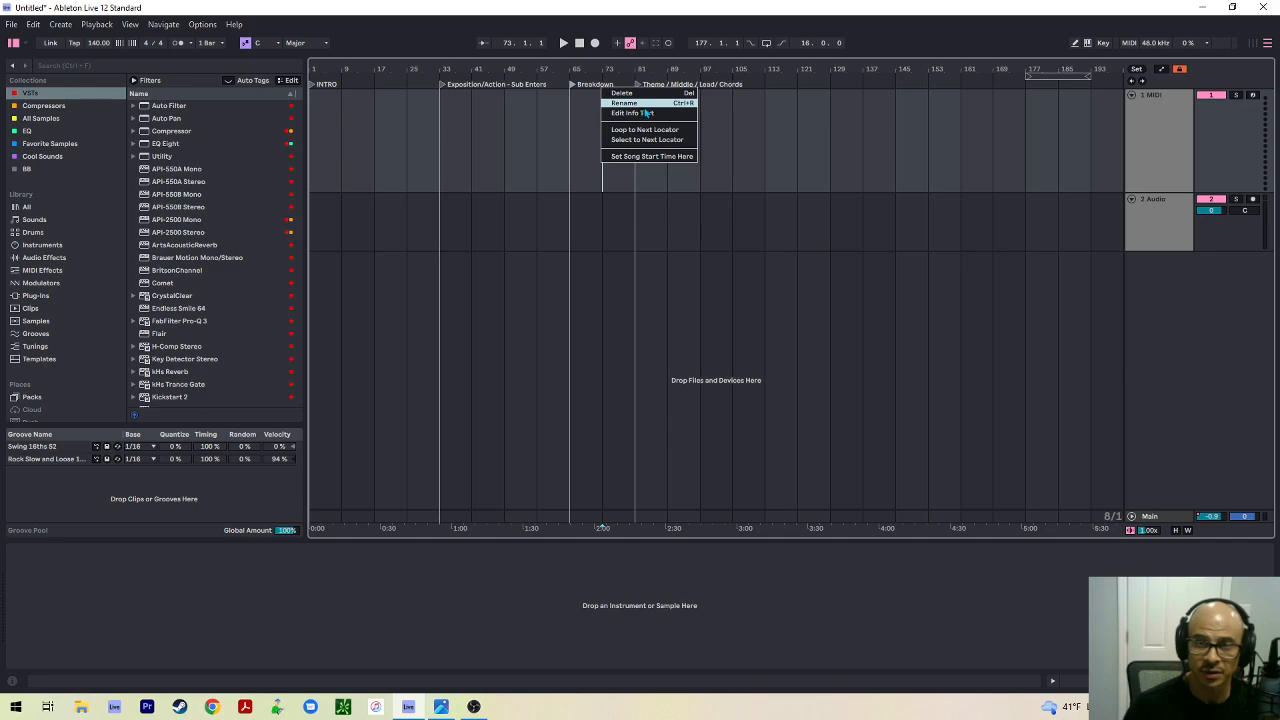
left_click(576, 94)
right_click(602, 81)
left_click(665, 112)
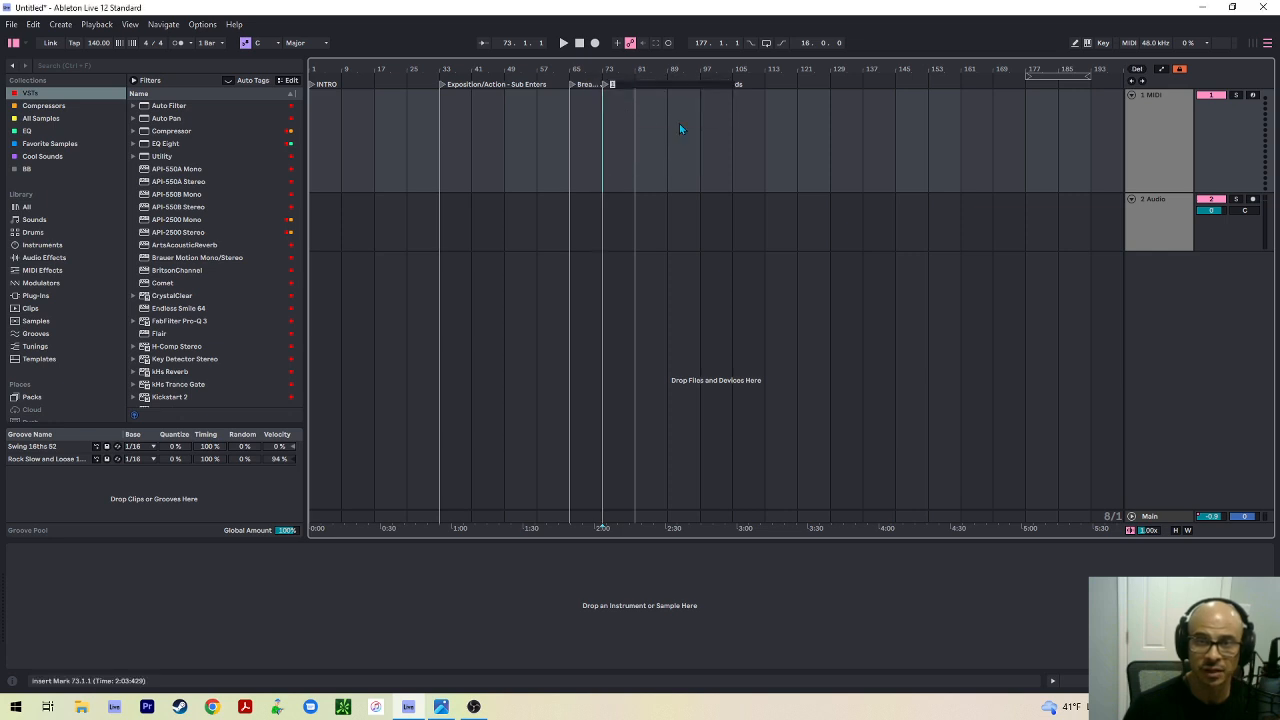
type("Break")
key("Return")
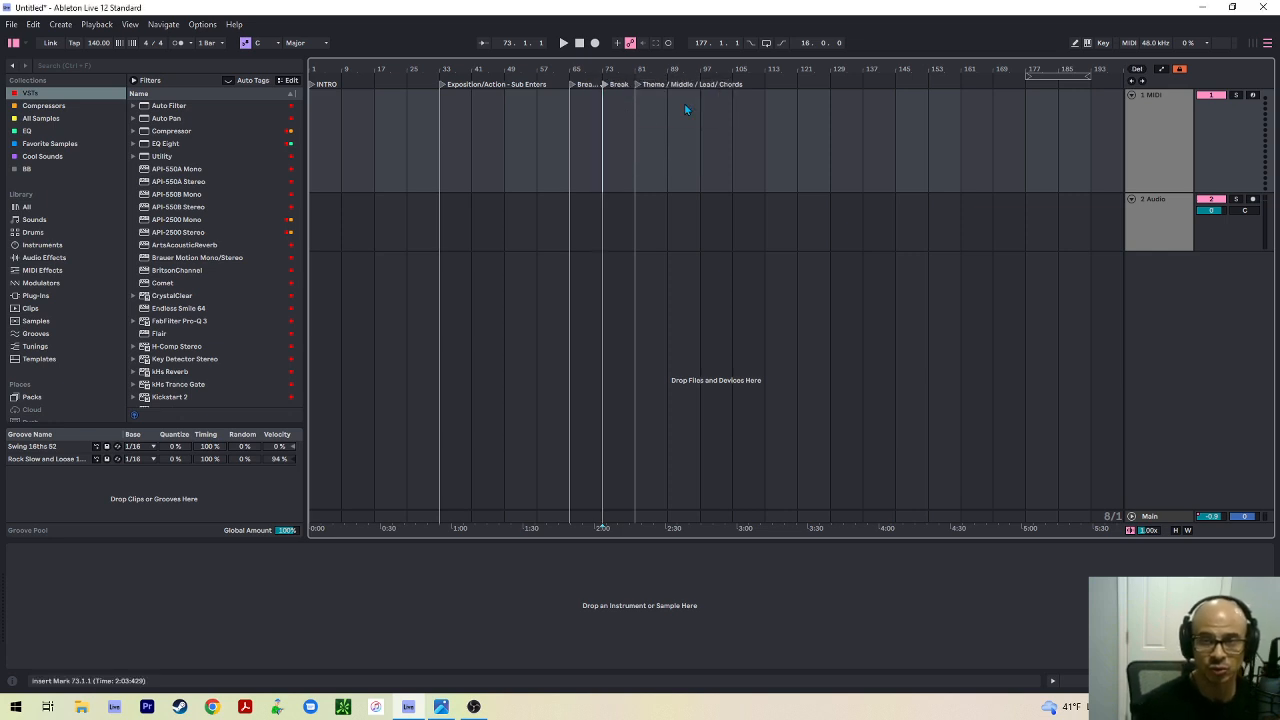
Examine the breakdown section by selecting bars 65–73 on the MIDI track
scroll(602, 146, "up", 5)
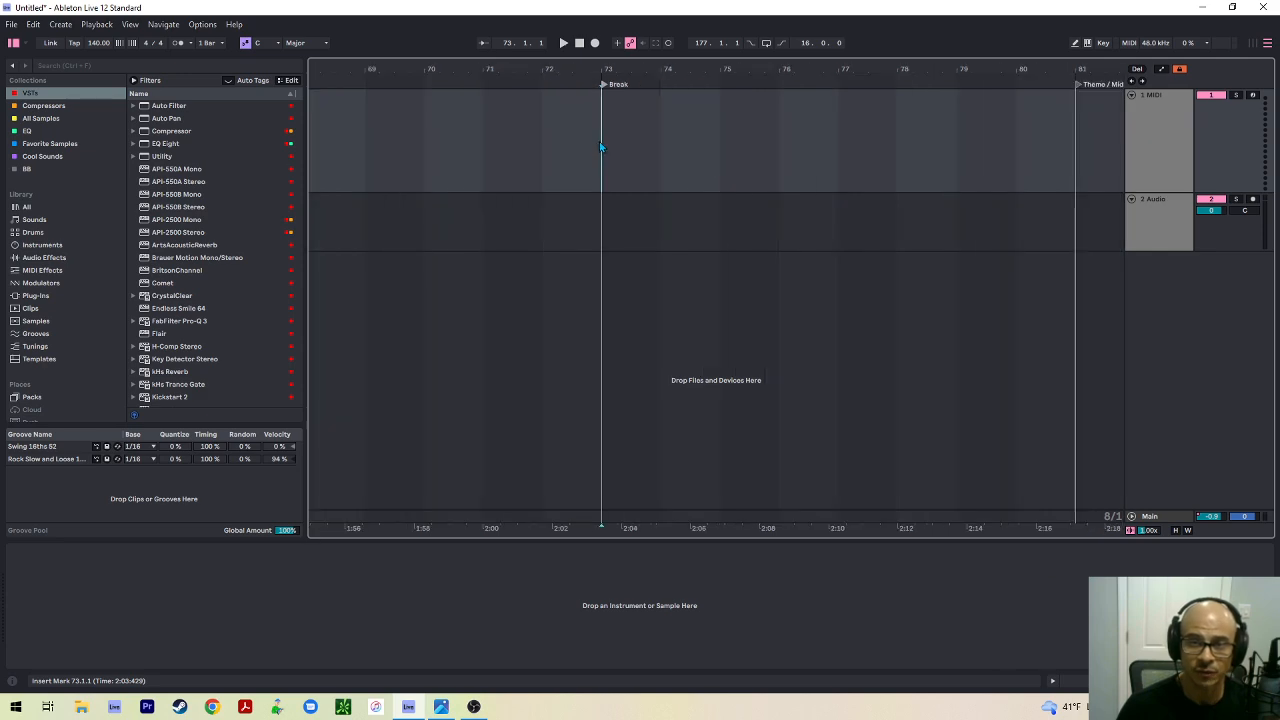
scroll(602, 146, "down", 5)
scroll(591, 126, "up", 8)
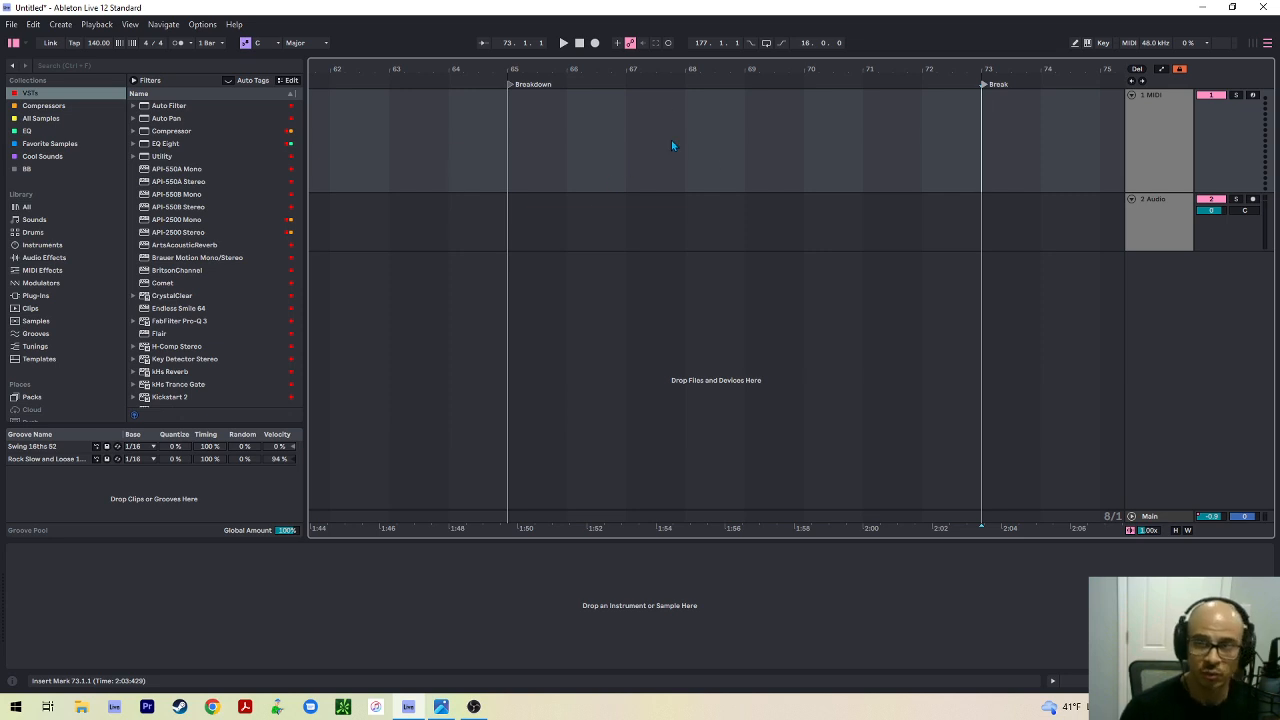
scroll(959, 126, "right", 3)
scroll(938, 82, "right", 1)
mouse_move(432, 160)
left_mouse_down()
mouse_move(568, 173)
mouse_move(933, 169)
left_mouse_up()
scroll(565, 121, "down", 8)
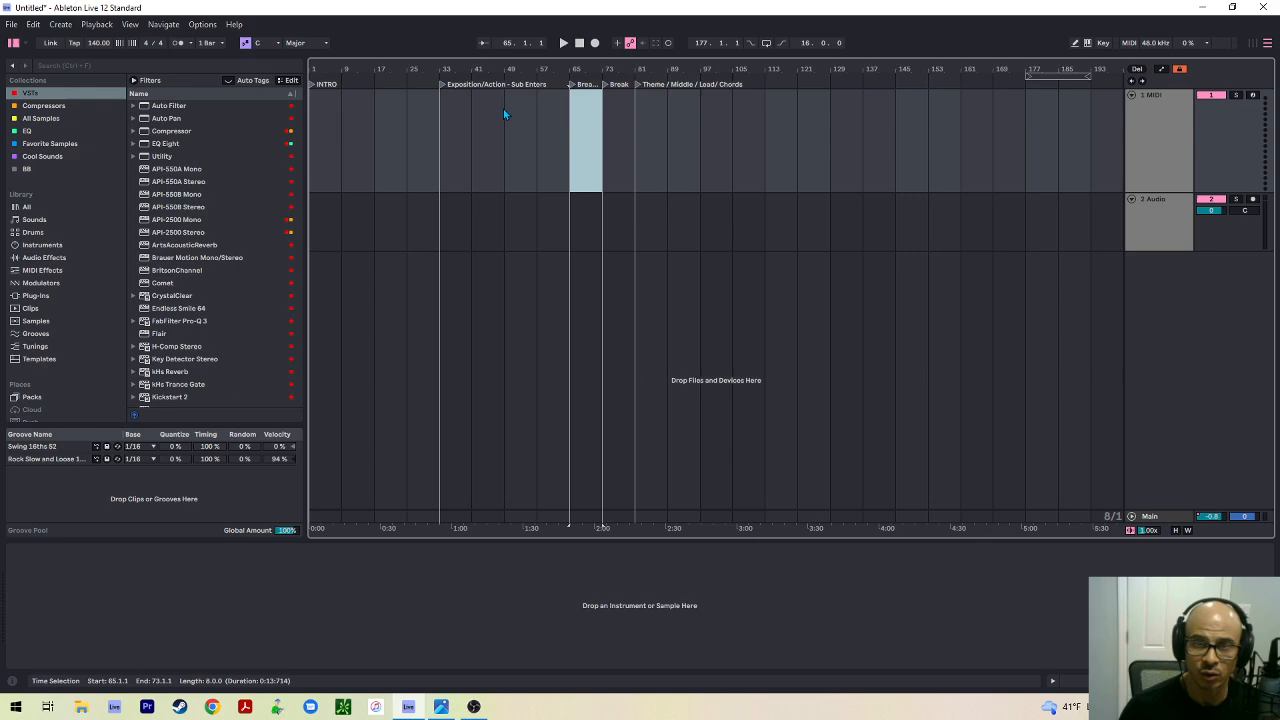
left_click(571, 124)
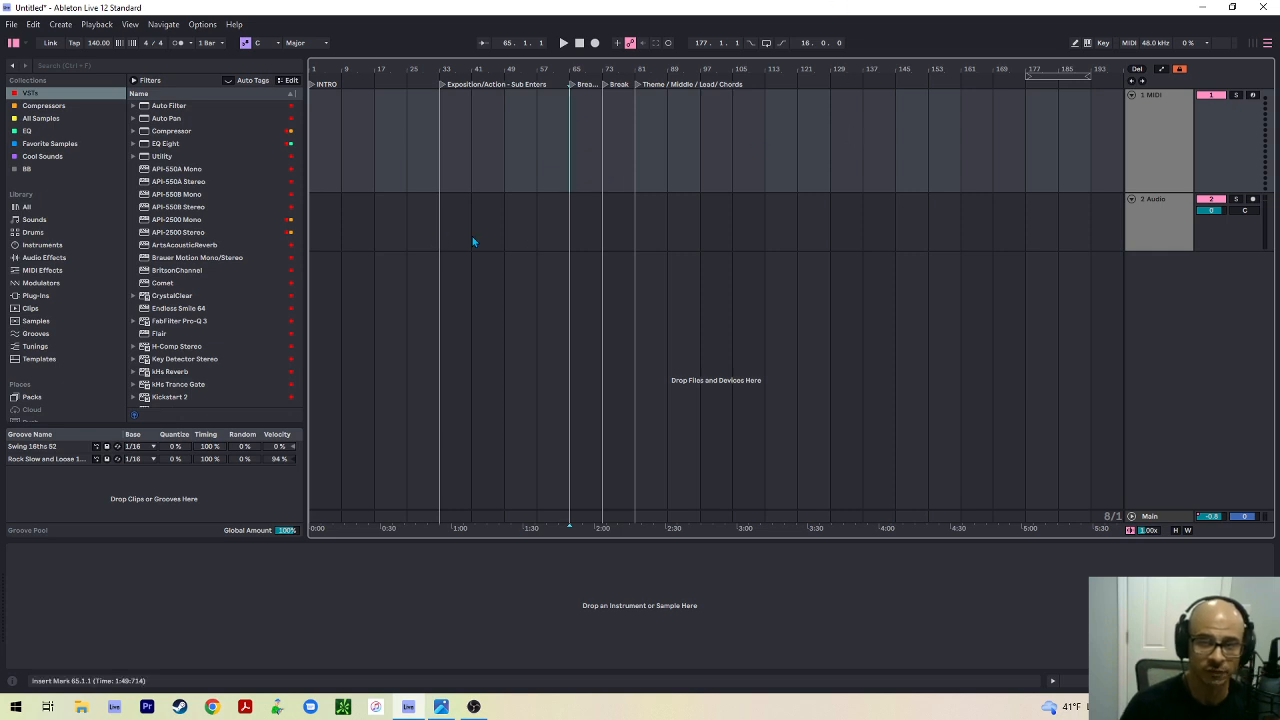
Examine the break section by selecting bars 73–81 on the MIDI track
left_click(602, 176)
left_click_drag(612, 178, 632, 186)
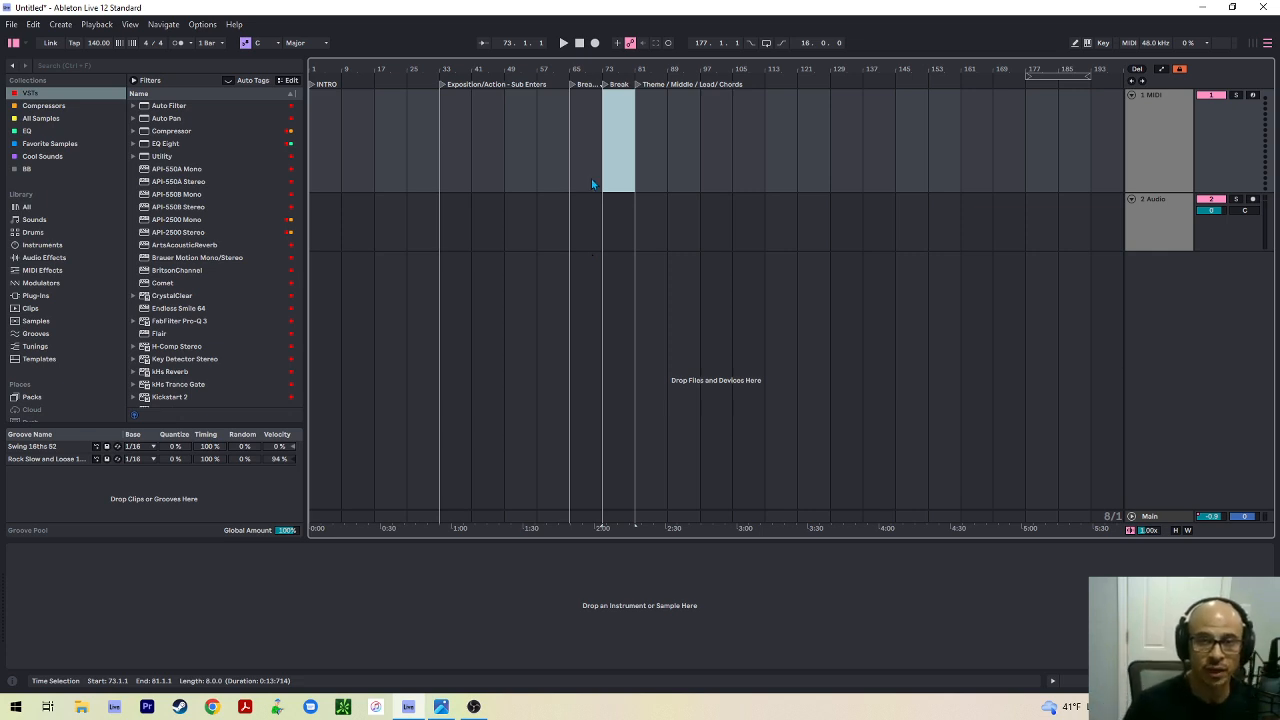
left_click(626, 168)
left_click_drag(610, 159, 650, 156)
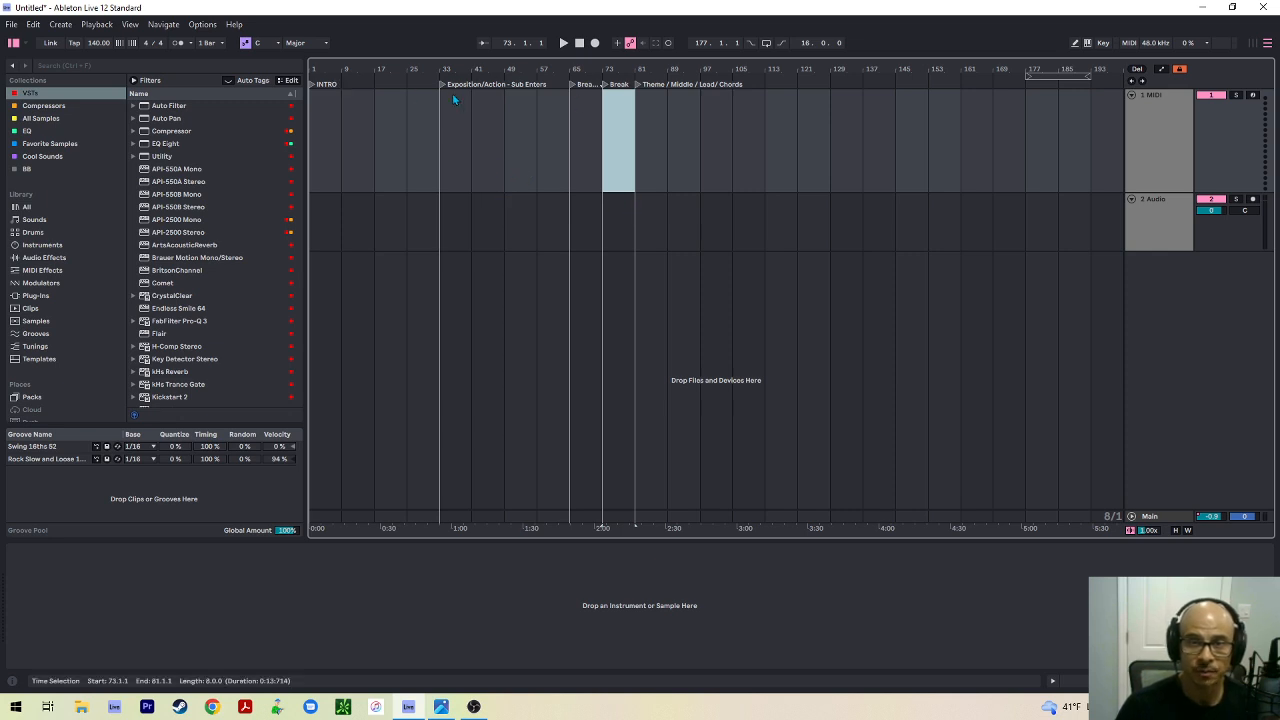
Review the section layout by selecting bars 1–33, 33–65 and 81–113 on the MIDI track, plus the breakdown, break and theme starting points
left_click(318, 93)
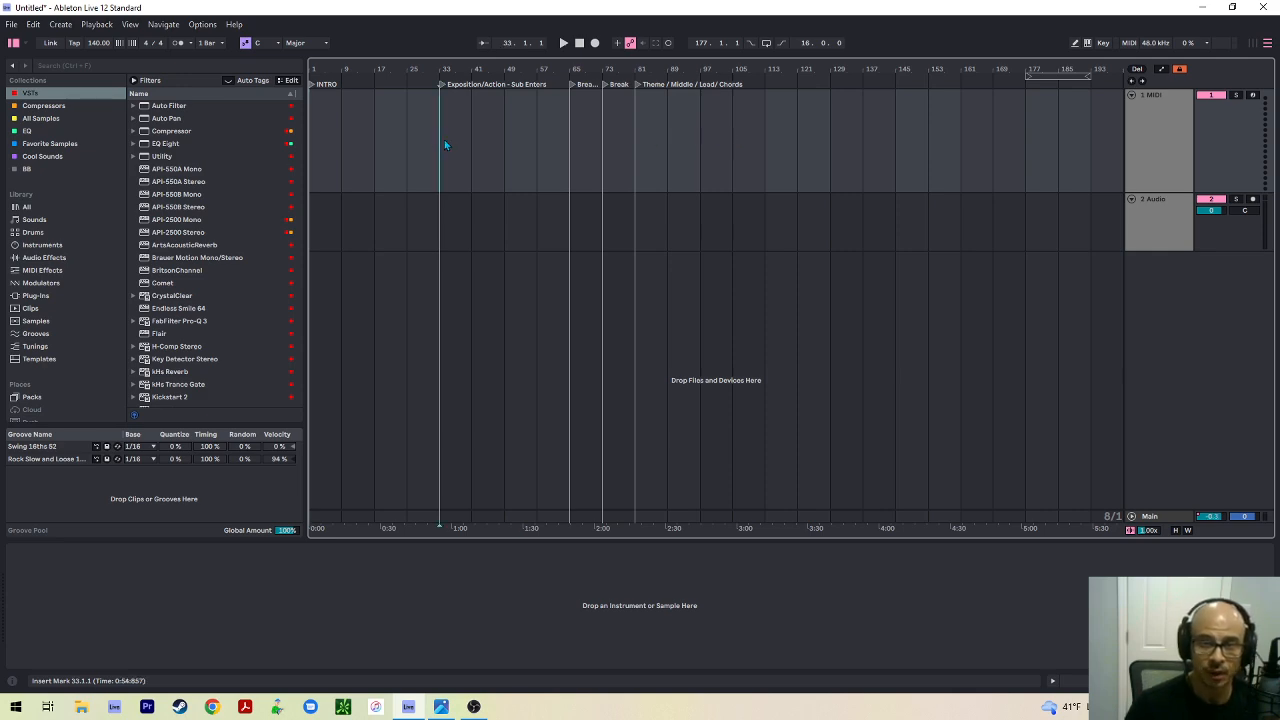
left_click_drag(441, 139, 309, 145)
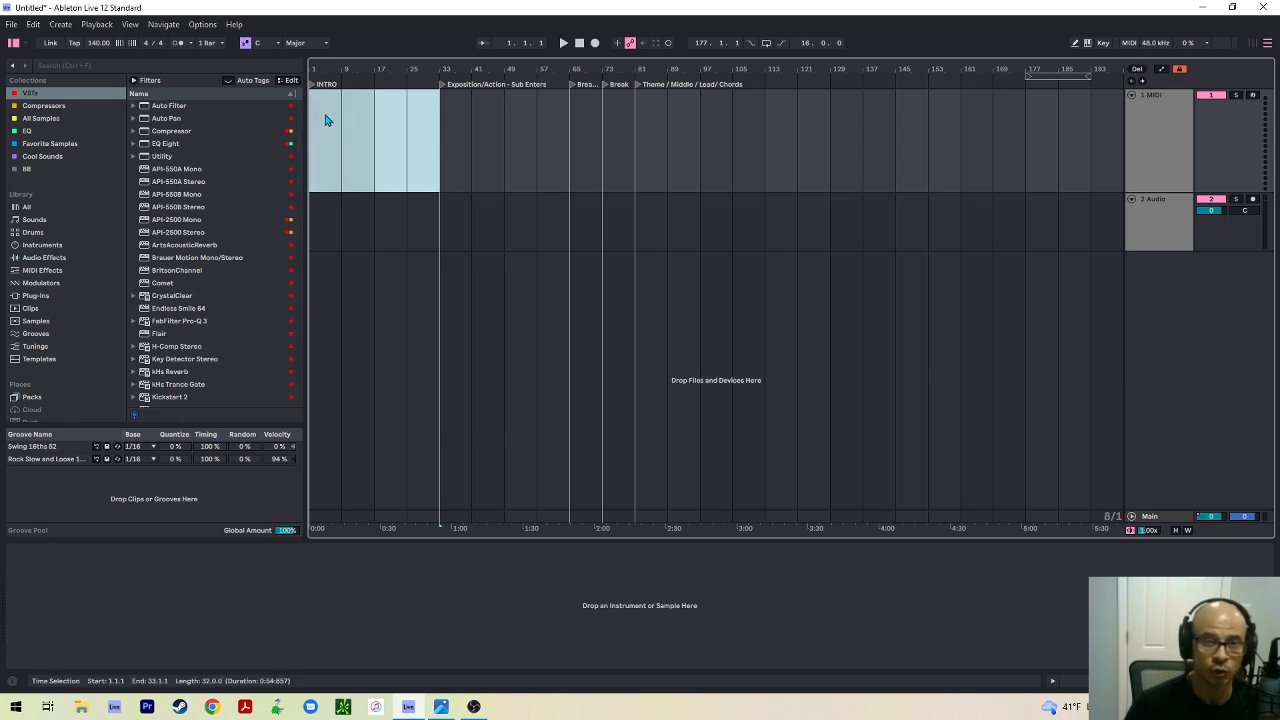
left_click_drag(340, 115, 309, 134)
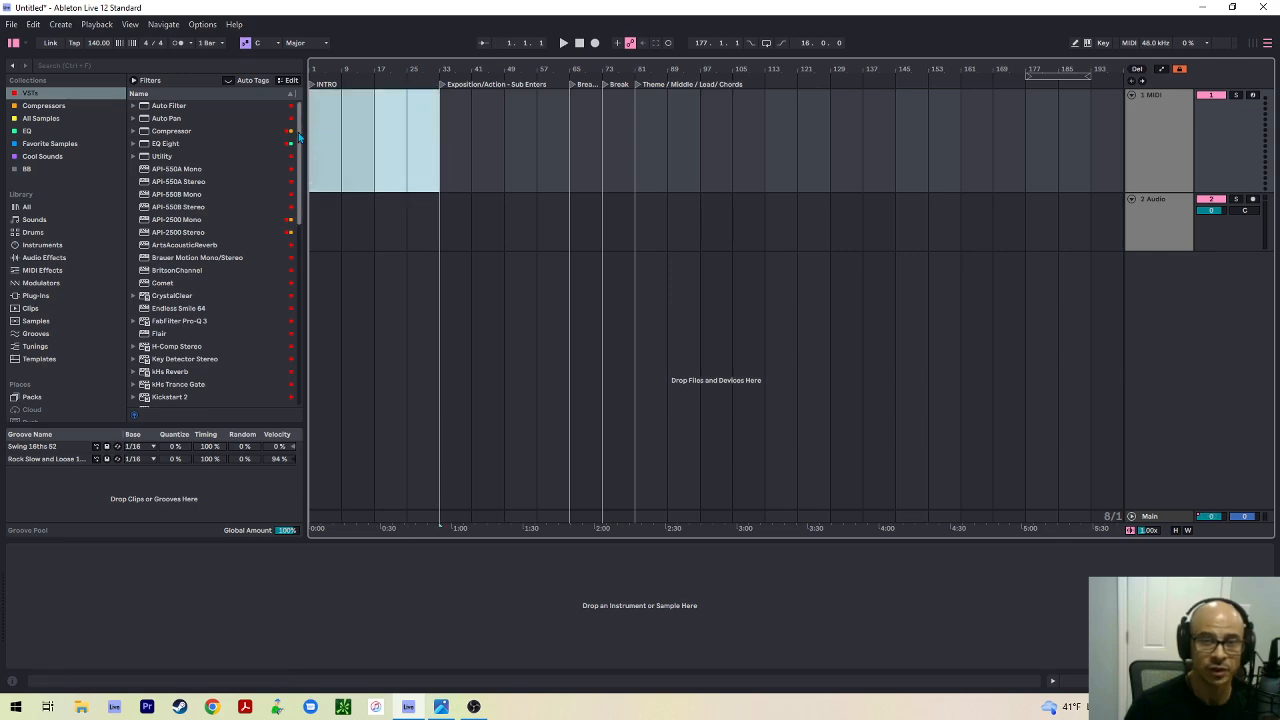
left_click_drag(450, 120, 562, 126)
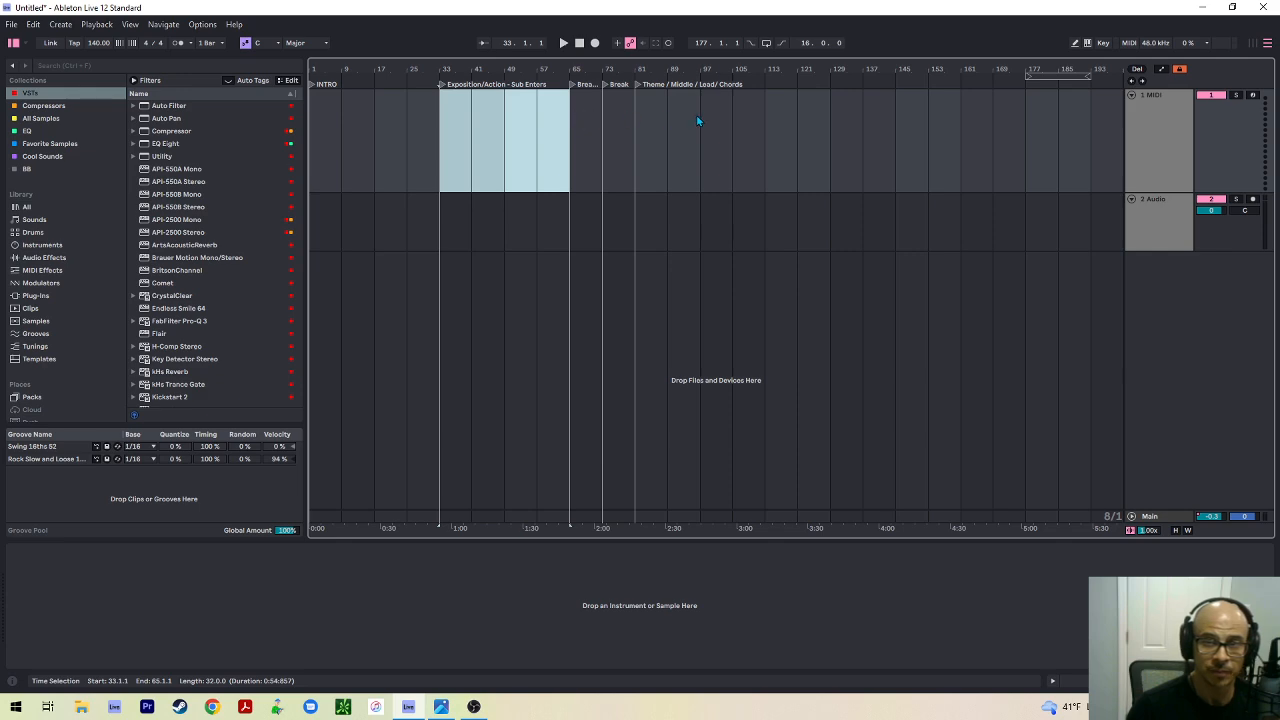
left_click_drag(633, 132, 760, 140)
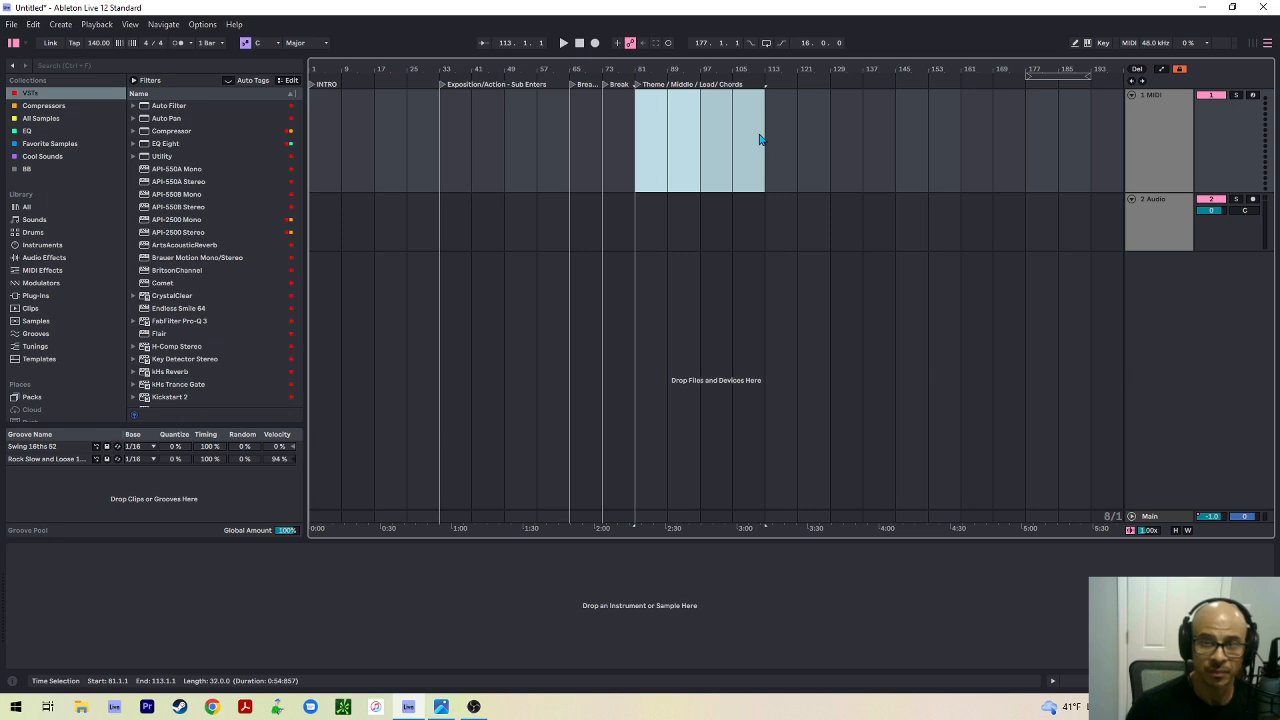
left_click(571, 87)
left_click(605, 94)
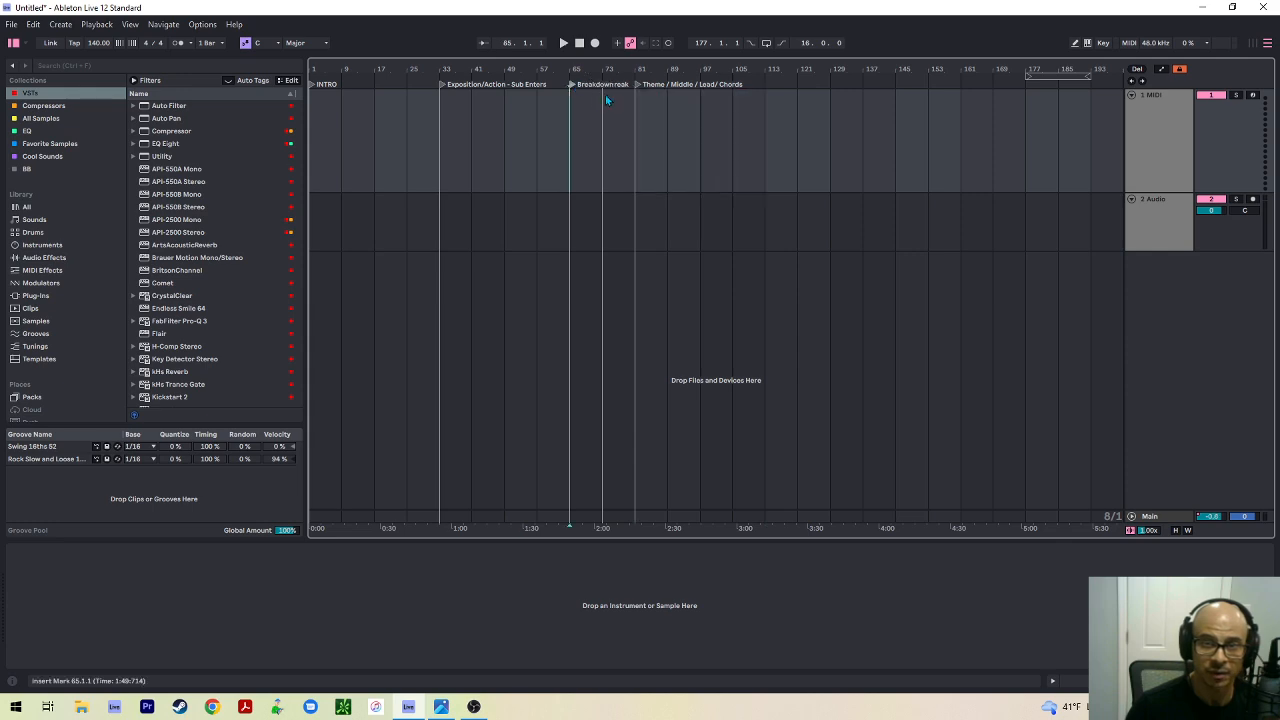
left_click(645, 117)
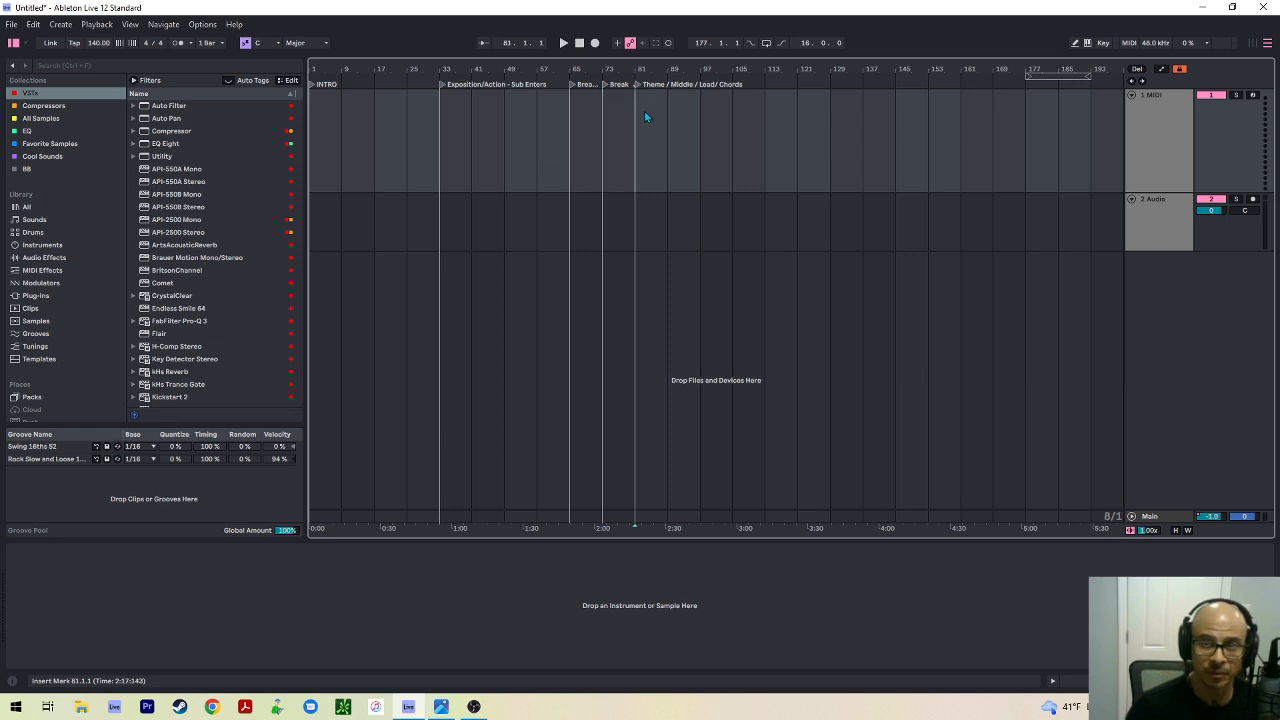
Select bars 81–113 for the theme section, add a locator at bar 113 and name it "Climax"
left_click_drag(644, 120, 765, 136)
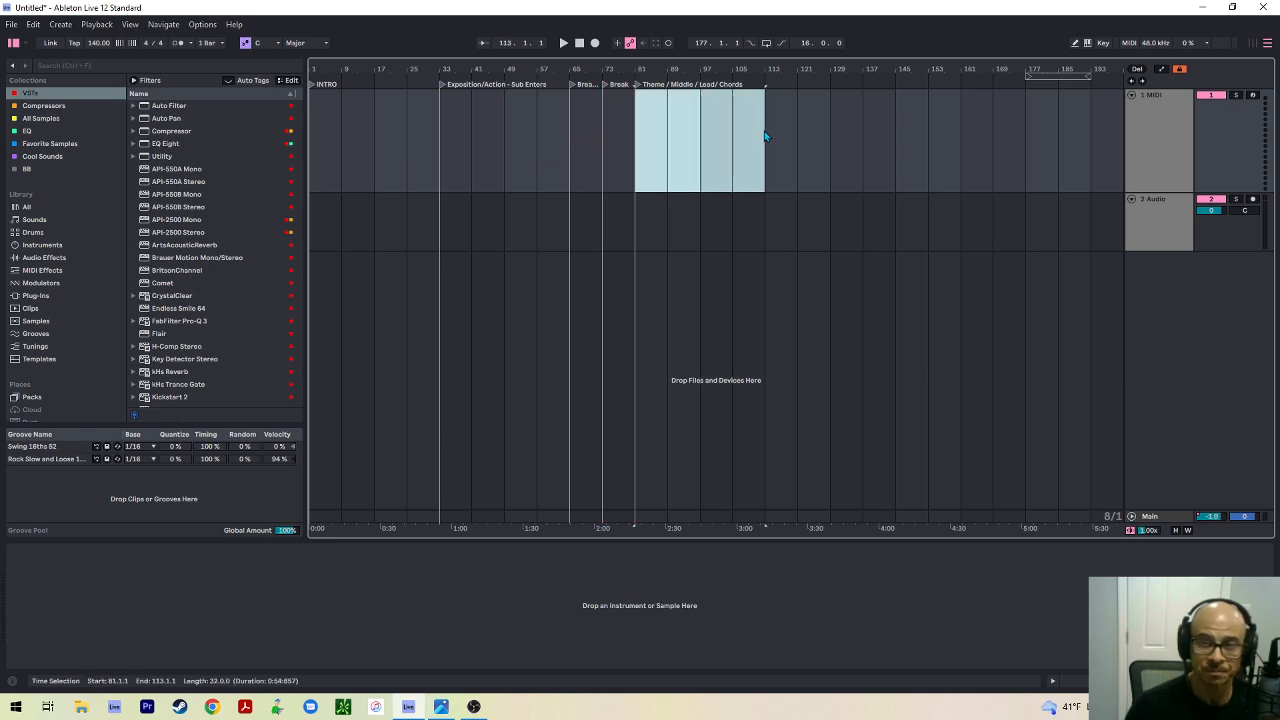
left_click(767, 85)
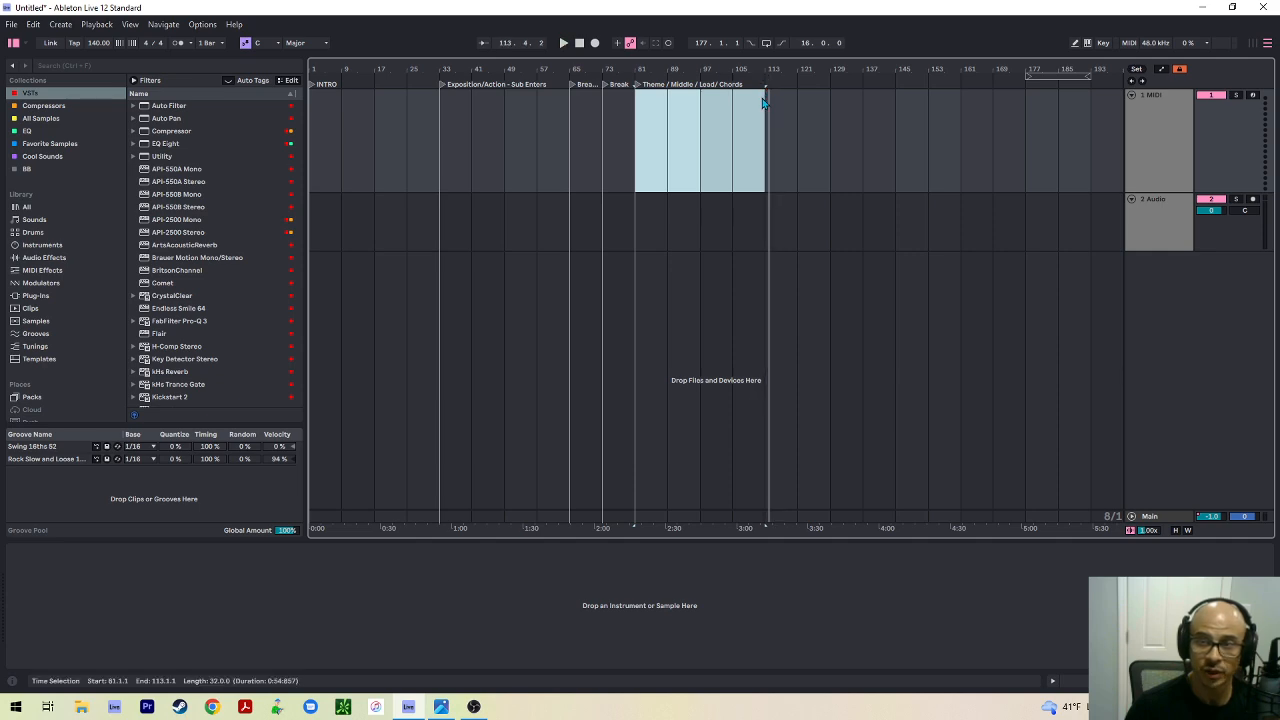
left_click(766, 85)
right_click(766, 86)
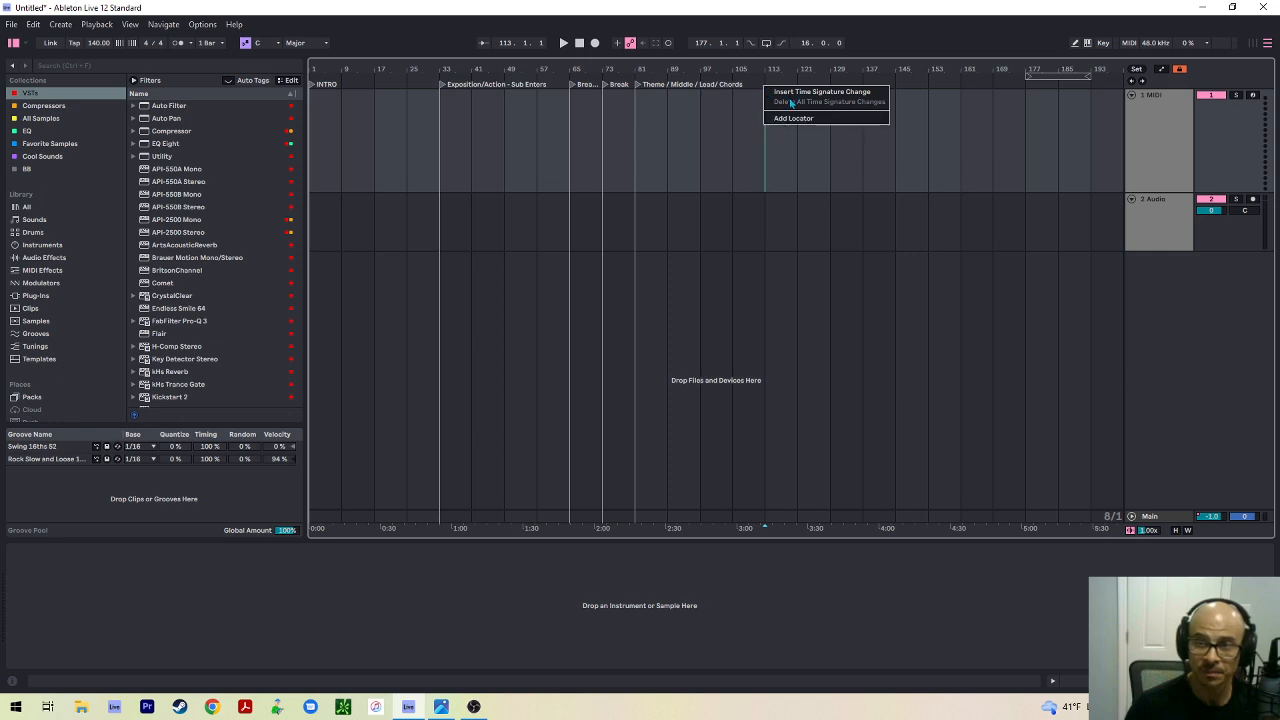
left_click(776, 128)
right_click(769, 85)
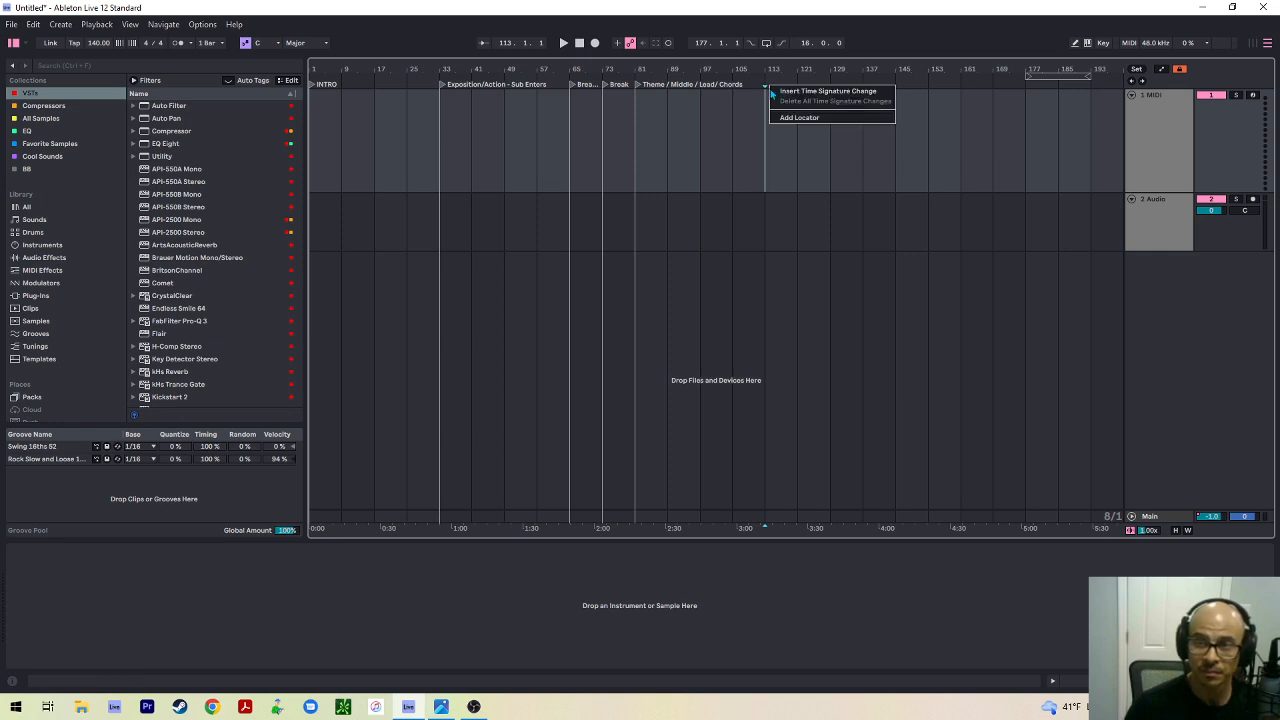
left_click(782, 119)
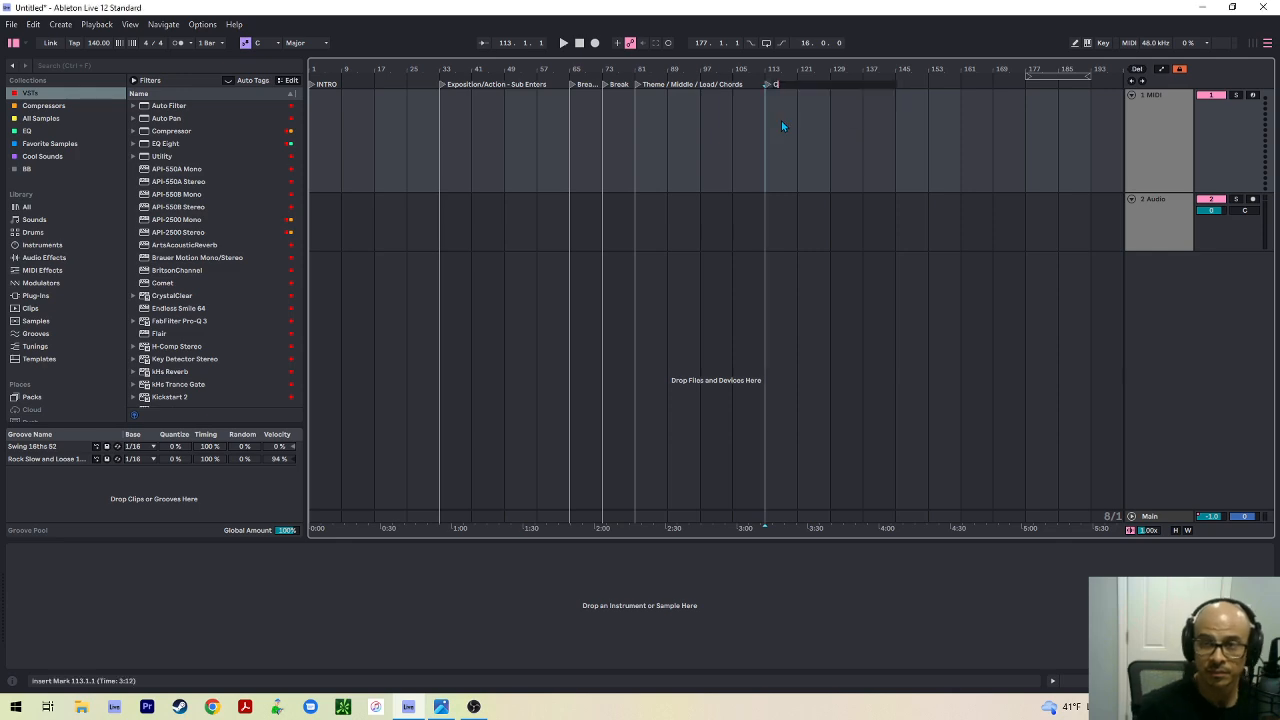
type("Climax")
key("Return")
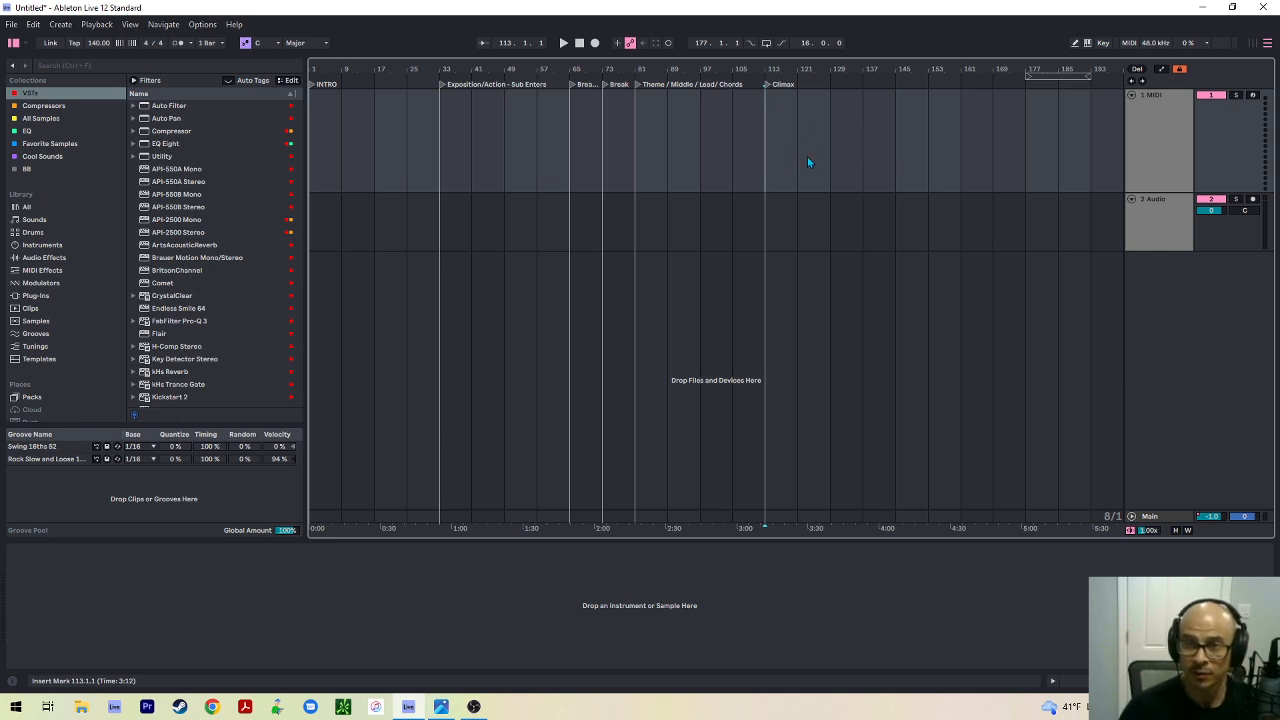
Select bars 113–145 on the MIDI track for the climax, add a locator at bar 145 and name it "Breakdown"
left_click(911, 162, "shift")
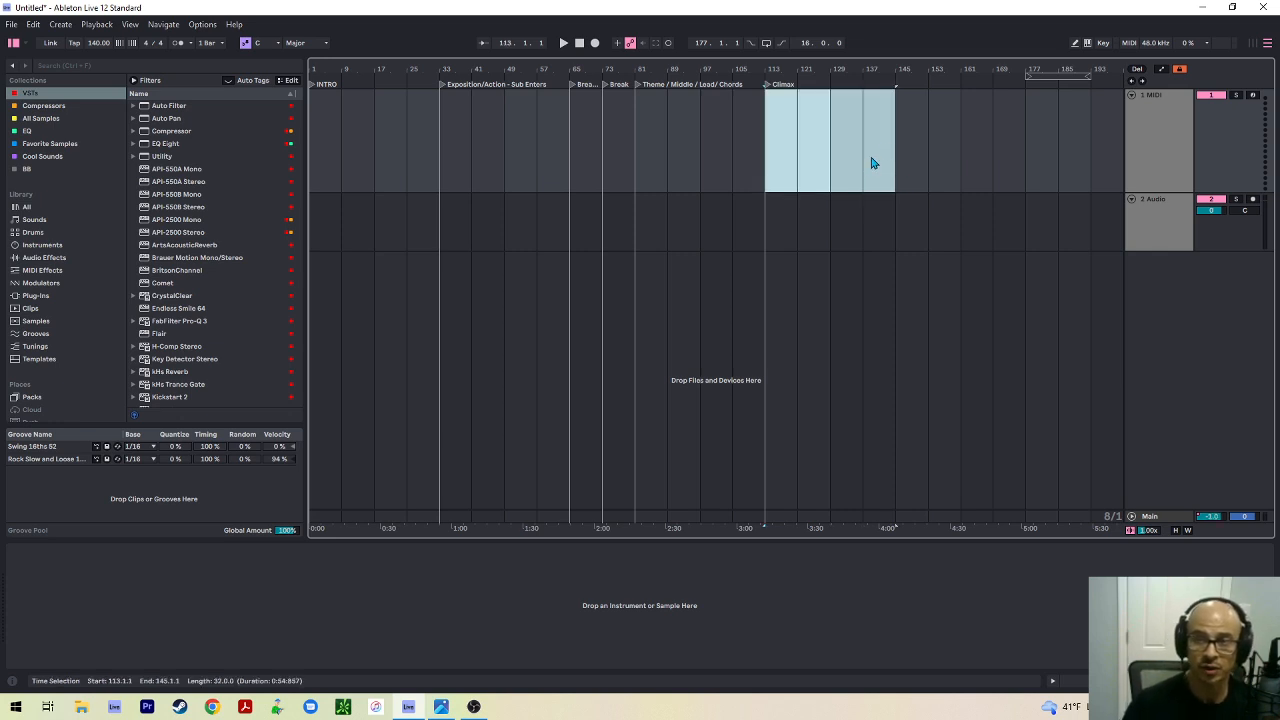
left_click(893, 104)
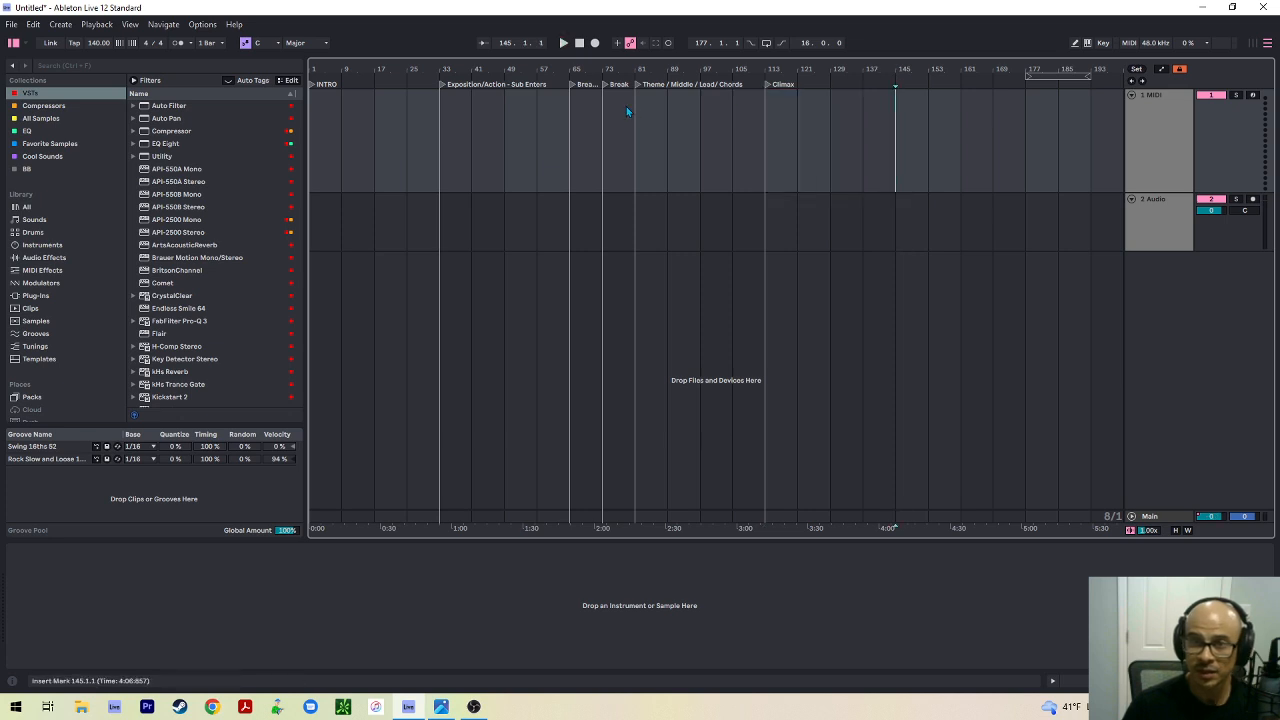
right_click(893, 83)
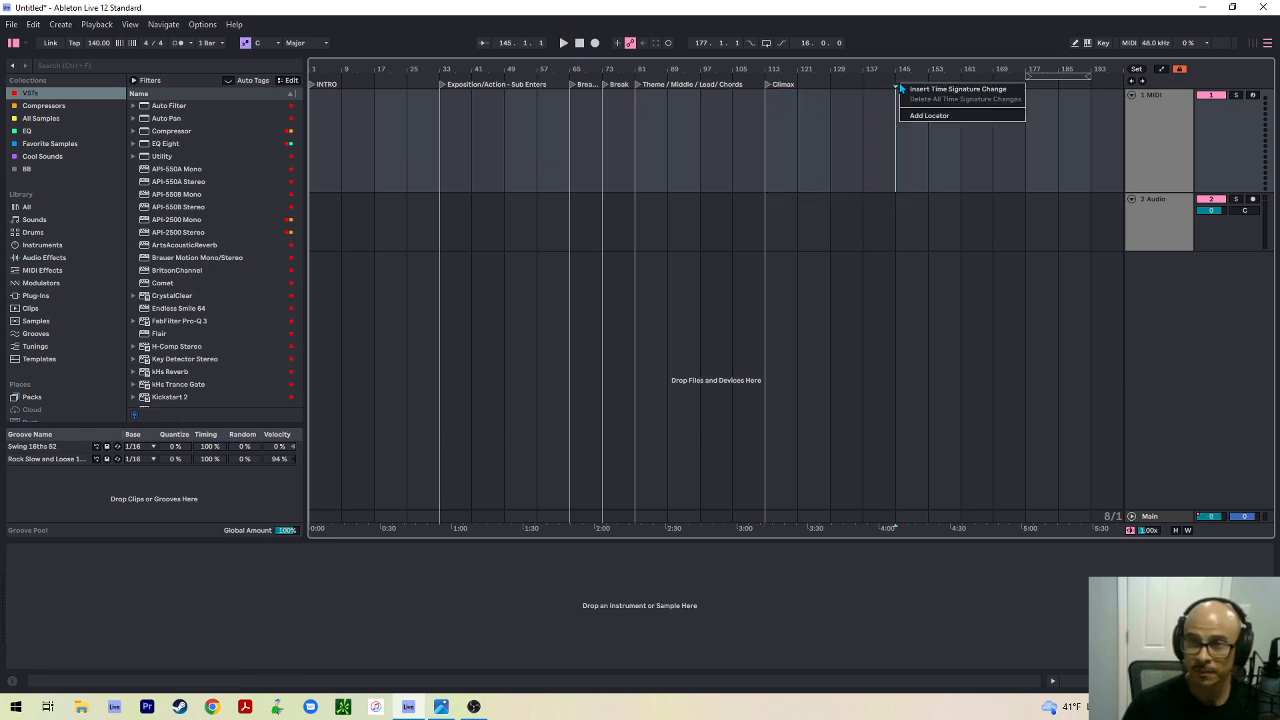
left_click(935, 114)
type("Brea")
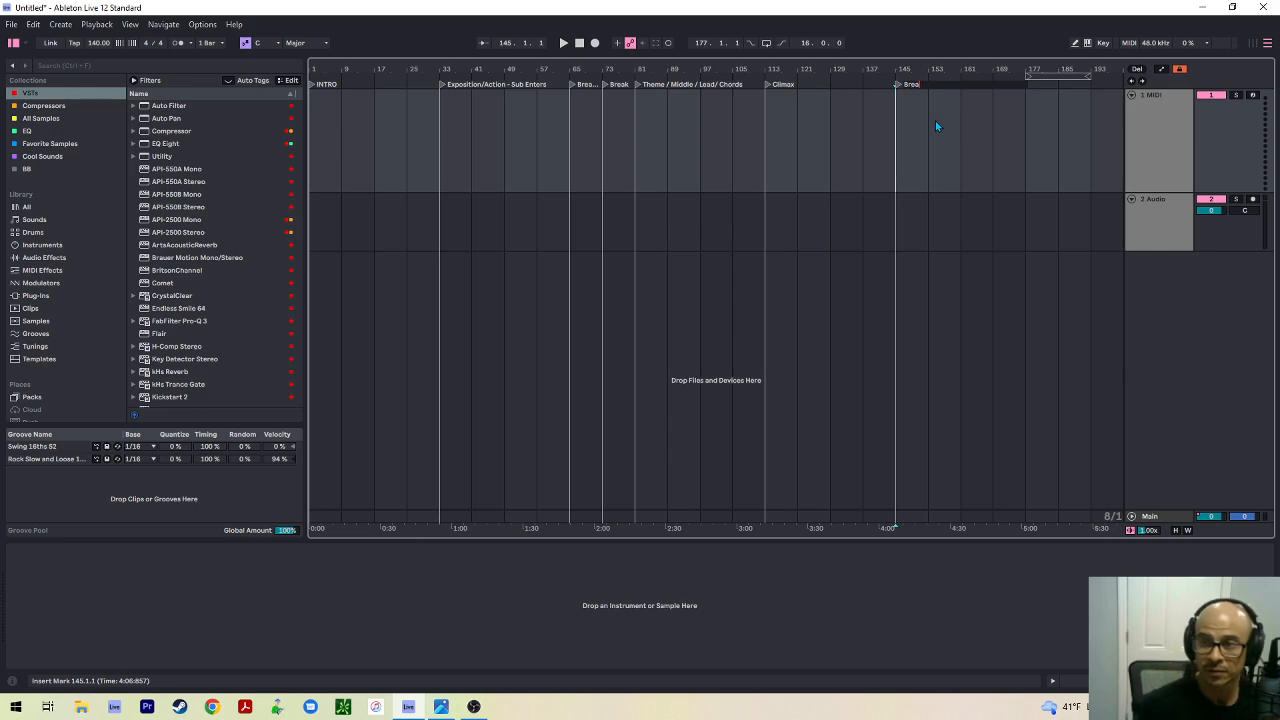
type("kdown")
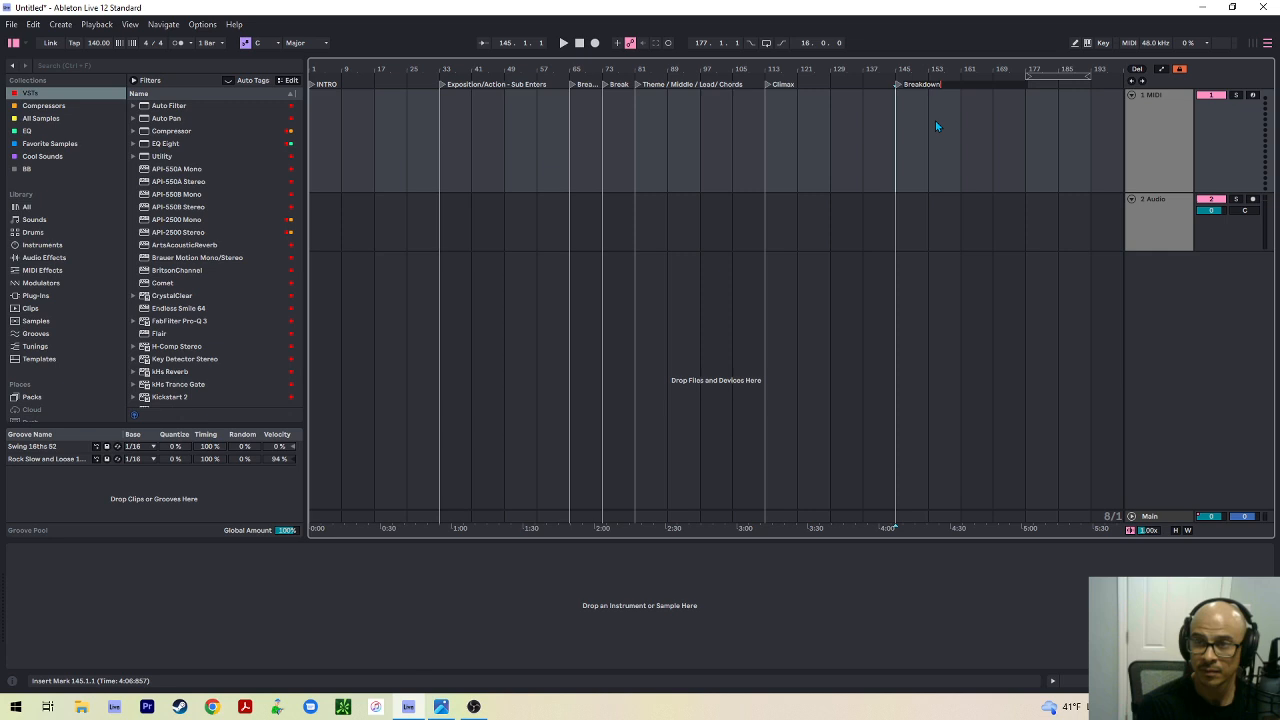
key("Return")
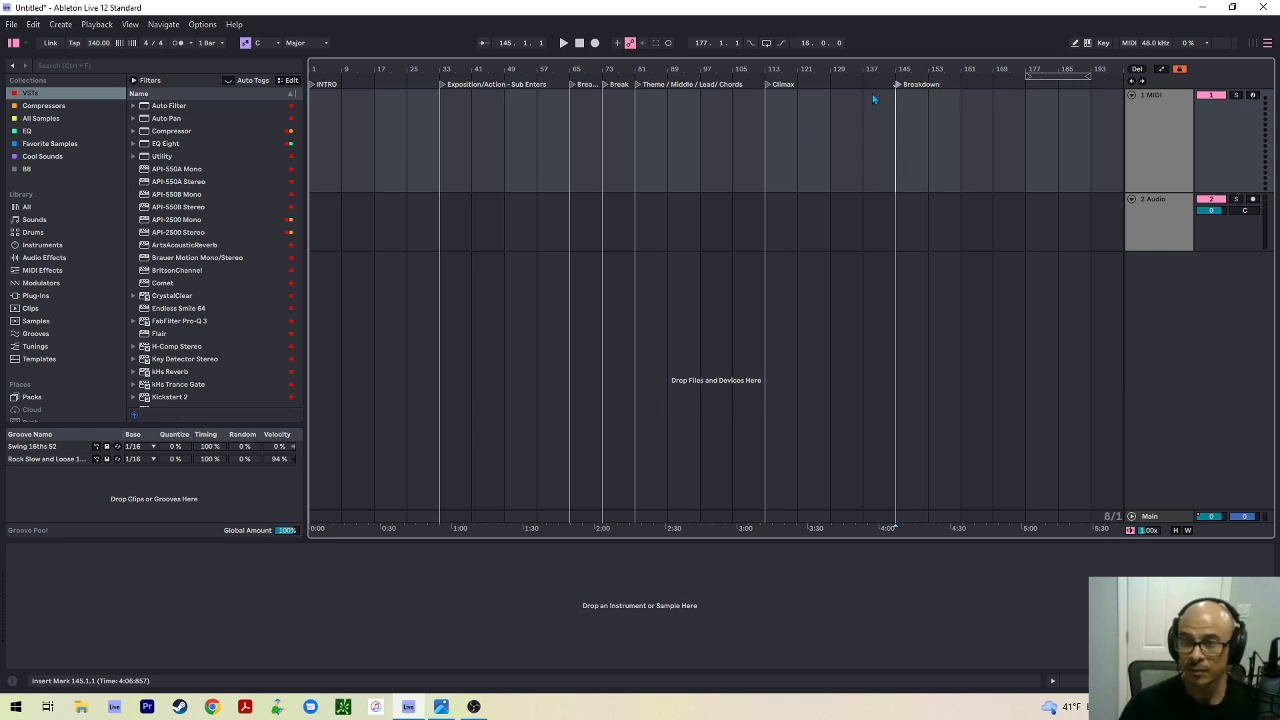
Add a locator at bar 153, eight bars after the second breakdown starts, and name it "Transform"
left_click(924, 110)
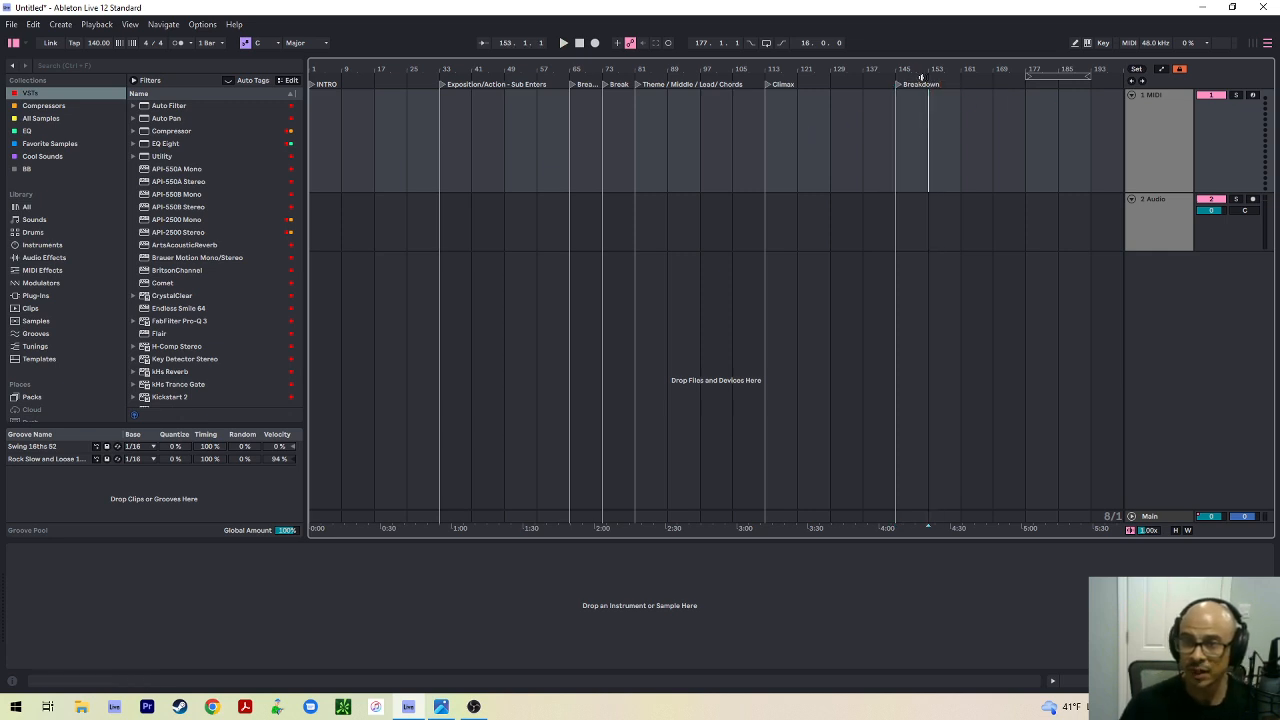
right_click(929, 85)
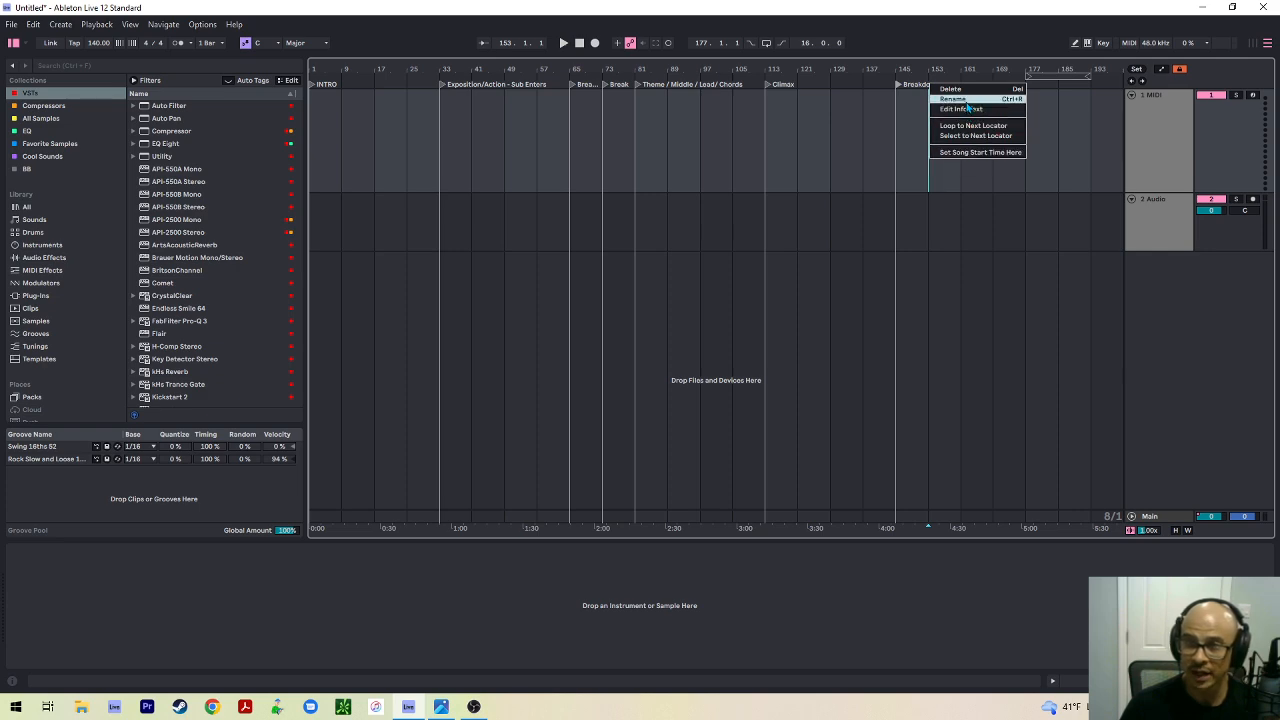
left_click(916, 112)
right_click(924, 86)
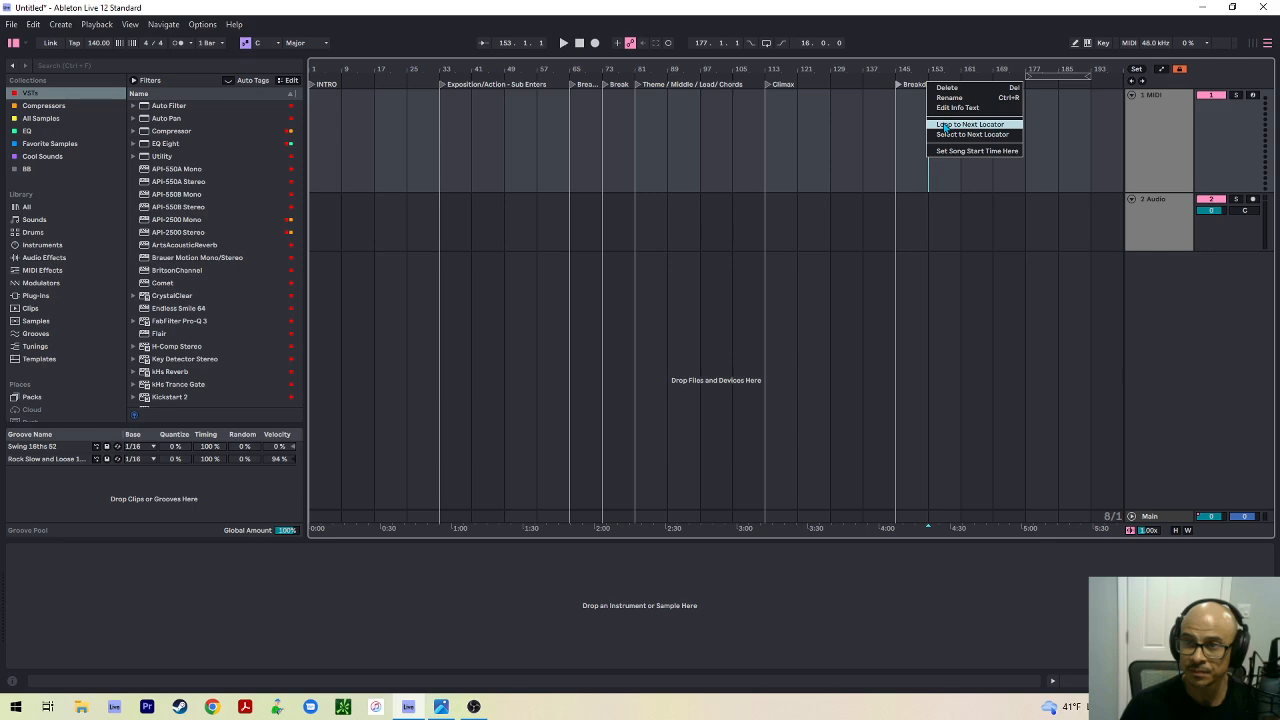
left_click(1075, 131)
scroll(941, 84, "up", 5)
right_click(744, 82)
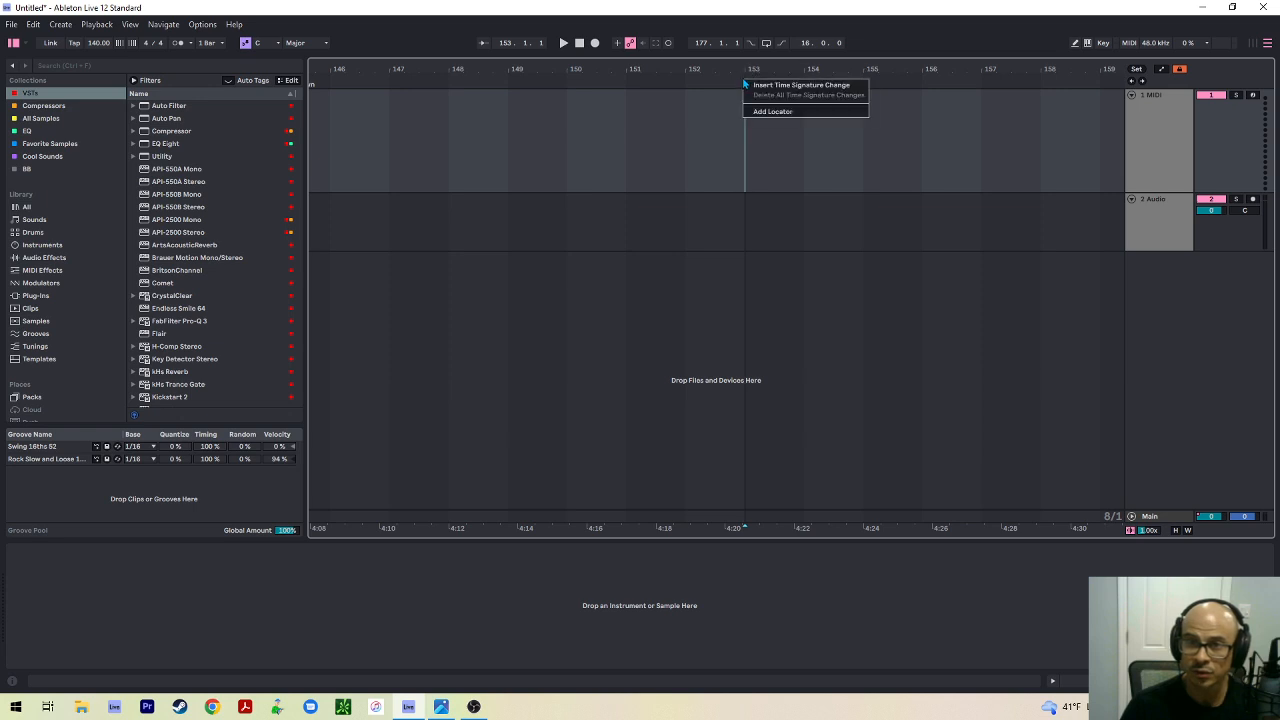
left_click(750, 111)
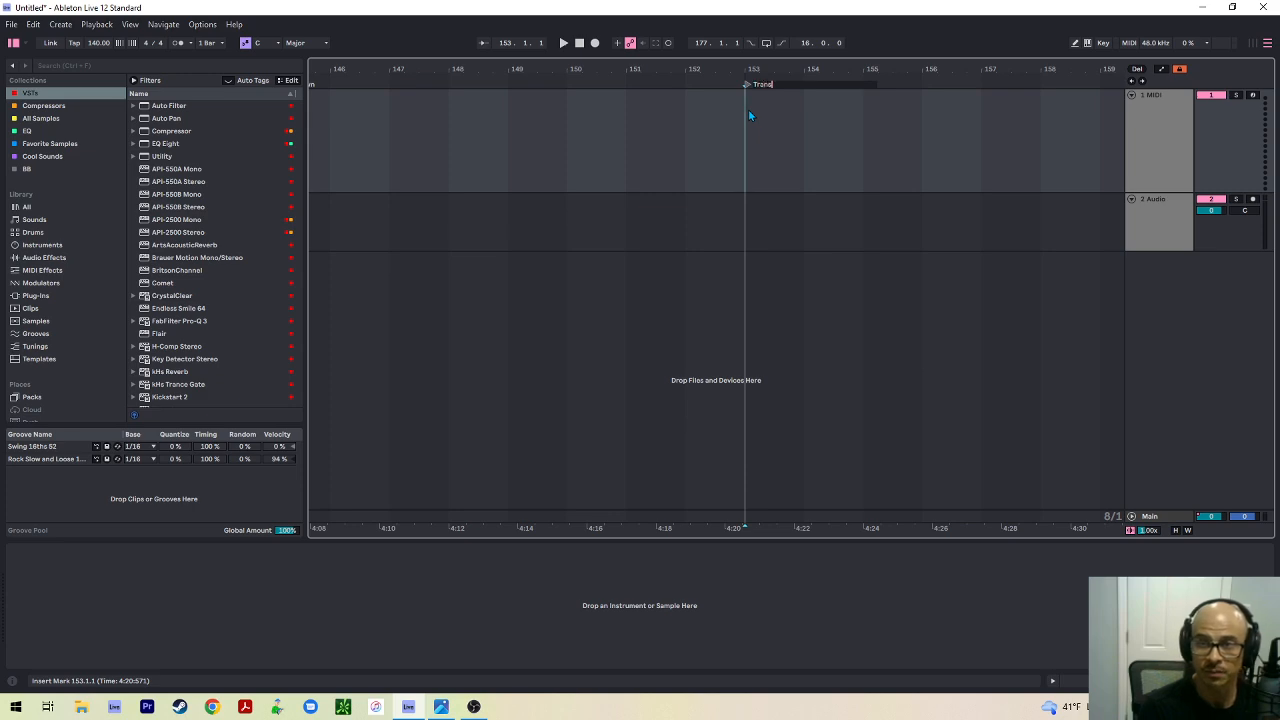
key("Return")
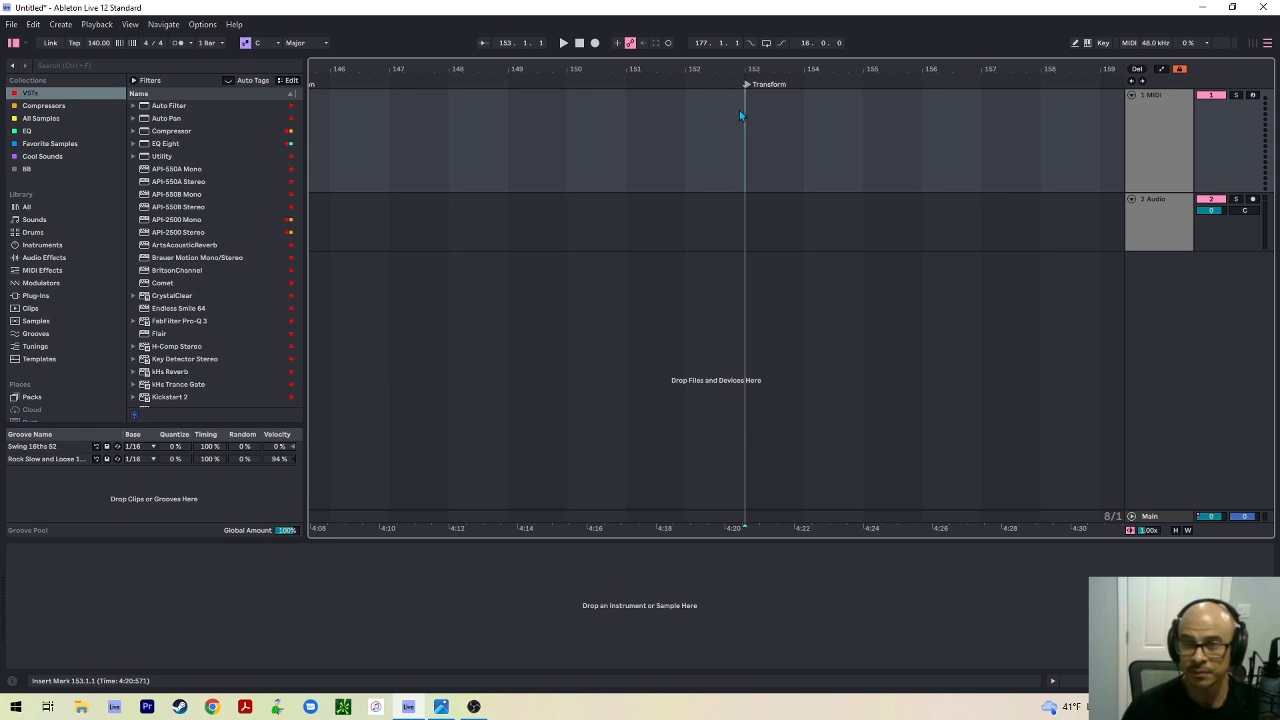
scroll(744, 112, "down", 5)
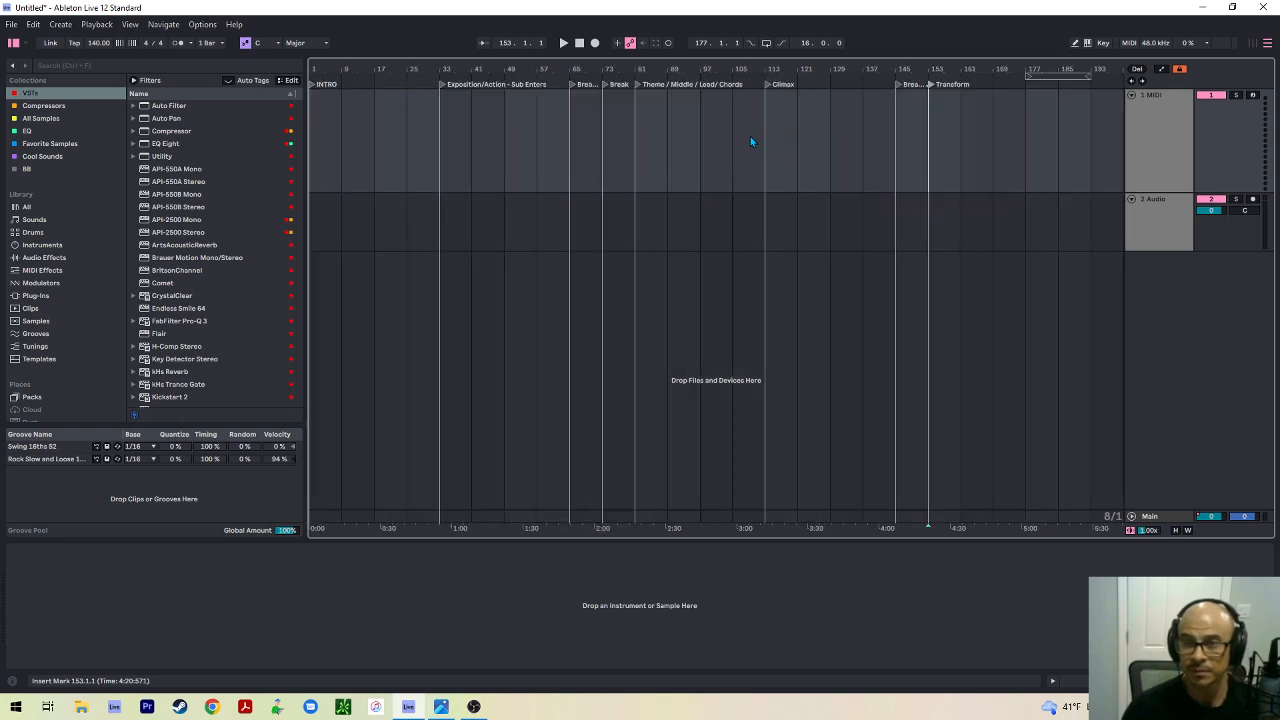
Add a locator at bar 161, eight bars after the Transform locator, and name it "Recap"
left_click(968, 114)
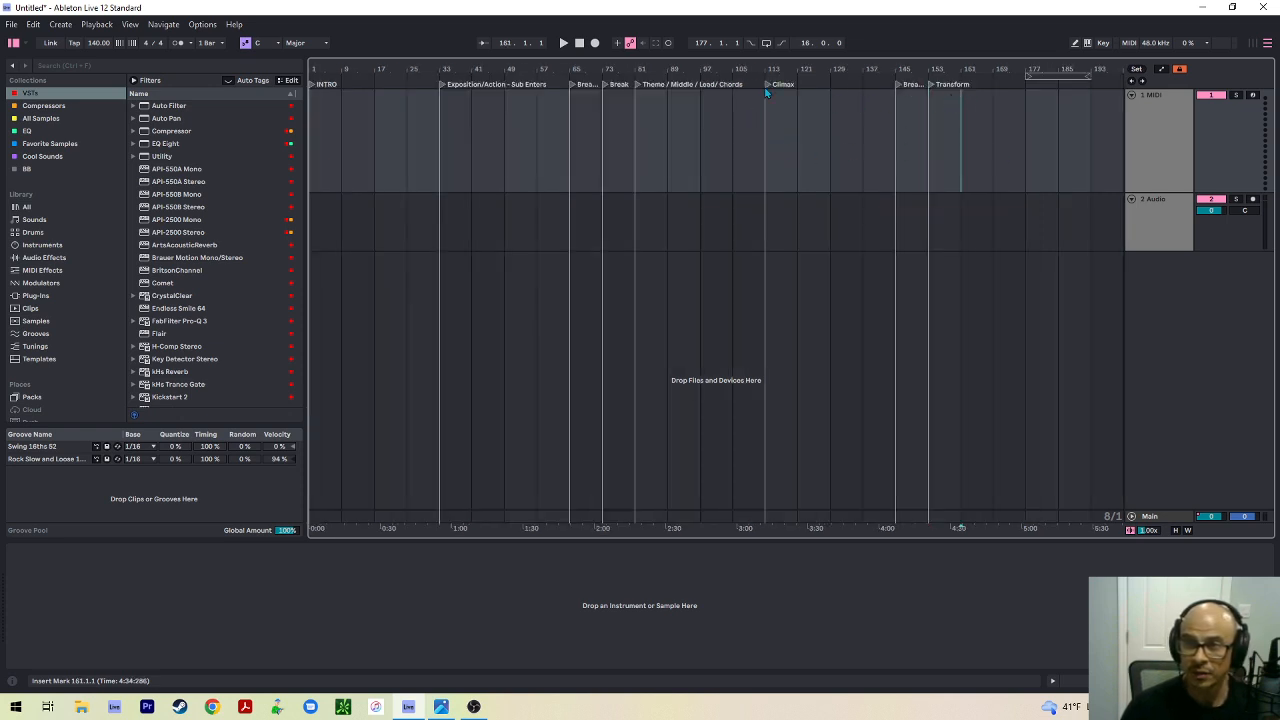
right_click(963, 85)
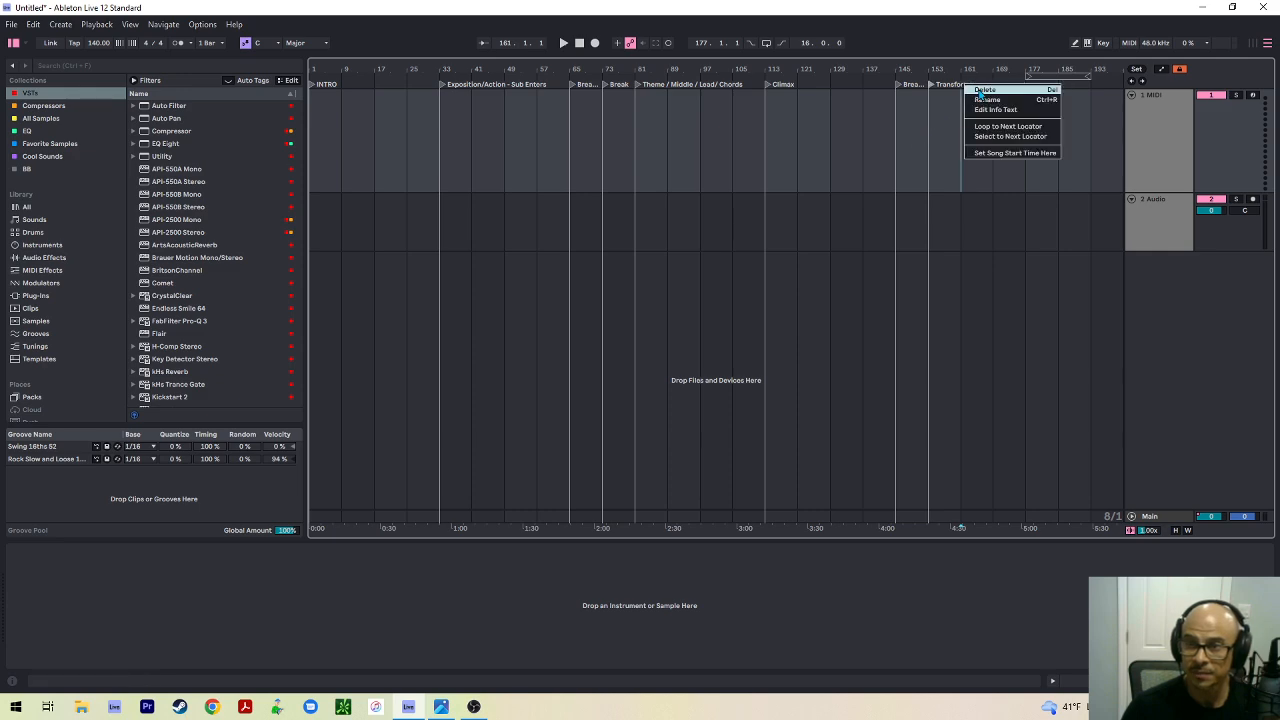
left_click(985, 90)
scroll(960, 82, "up", 5)
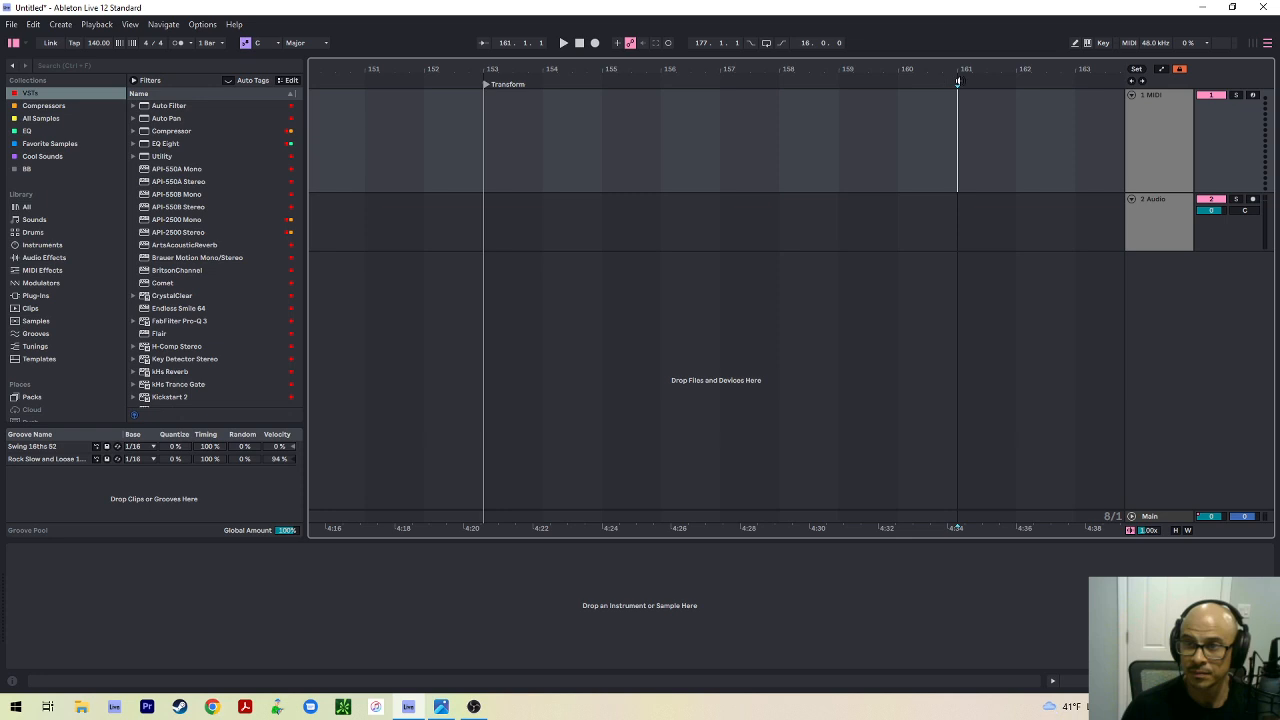
right_click(958, 82)
left_click(1010, 120)
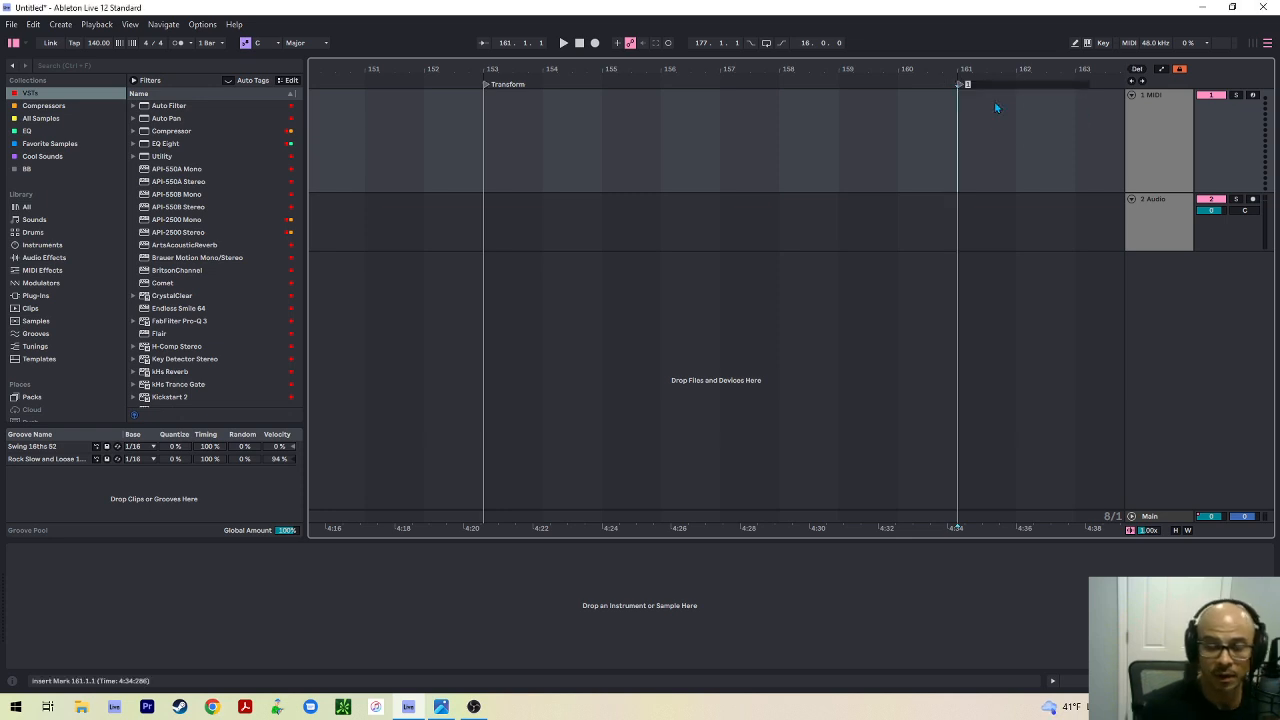
type("Recap")
key("Return")
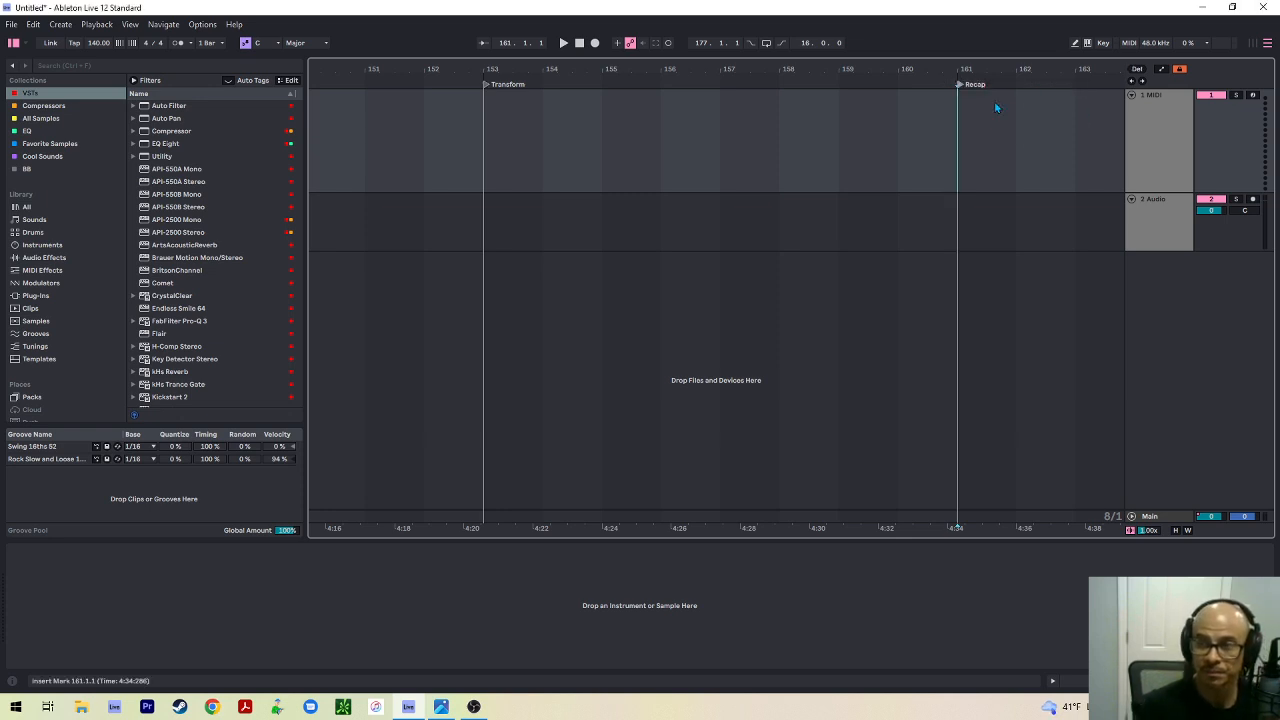
Select bars 161–193 on the MIDI track for the recap, add a locator at bar 193 and name it "End"
scroll(994, 101, "down", 8)
left_click_drag(979, 143, 1088, 146)
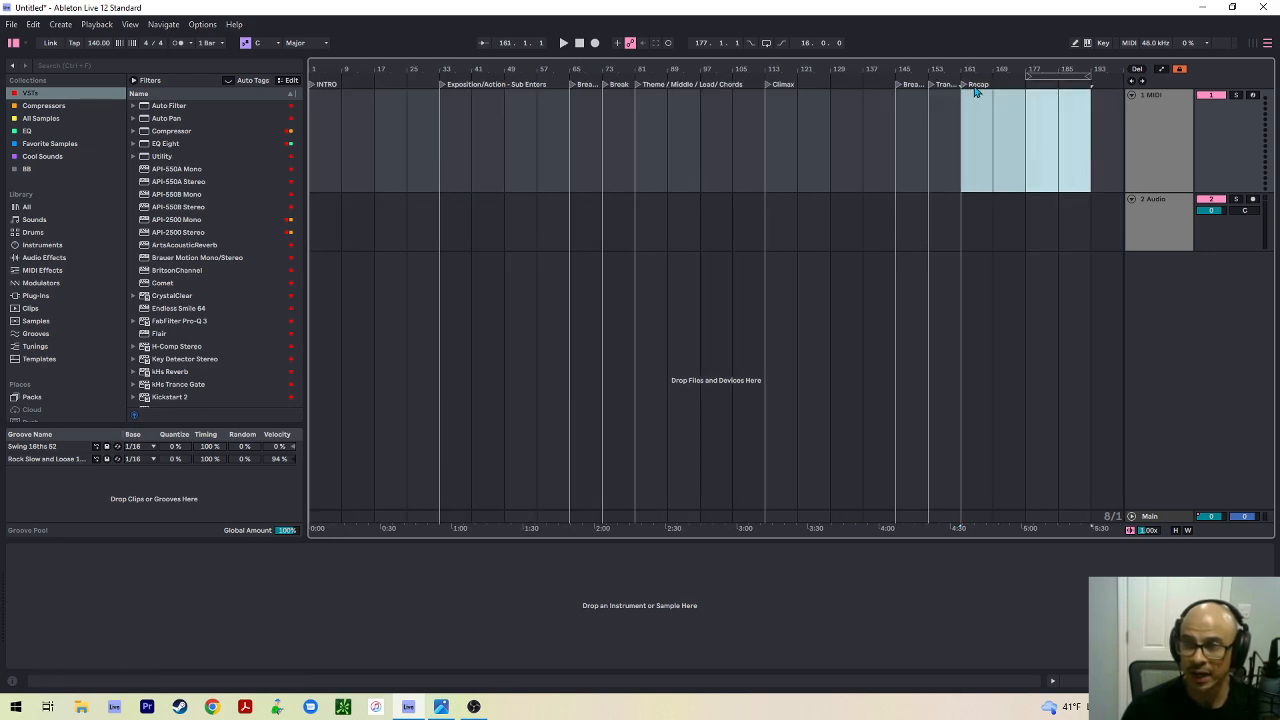
left_click(1061, 112)
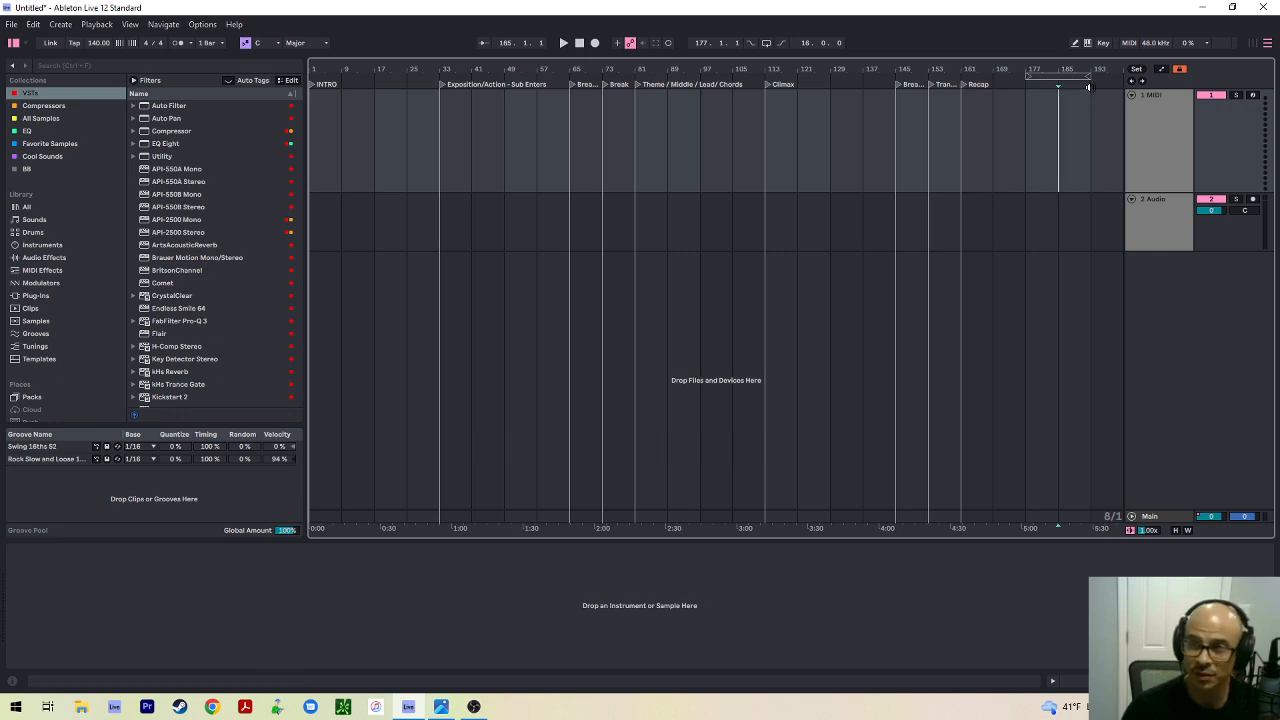
left_click(1089, 86)
key("space")
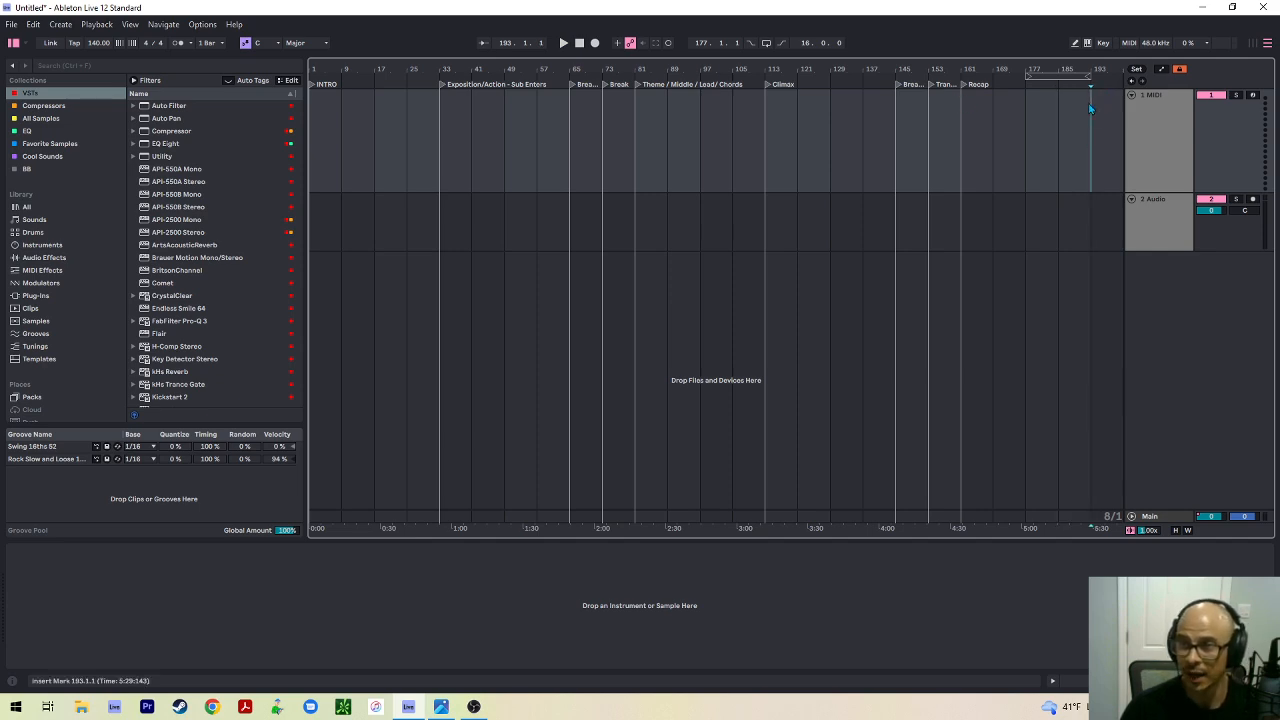
right_click(1090, 89)
left_click(1110, 119)
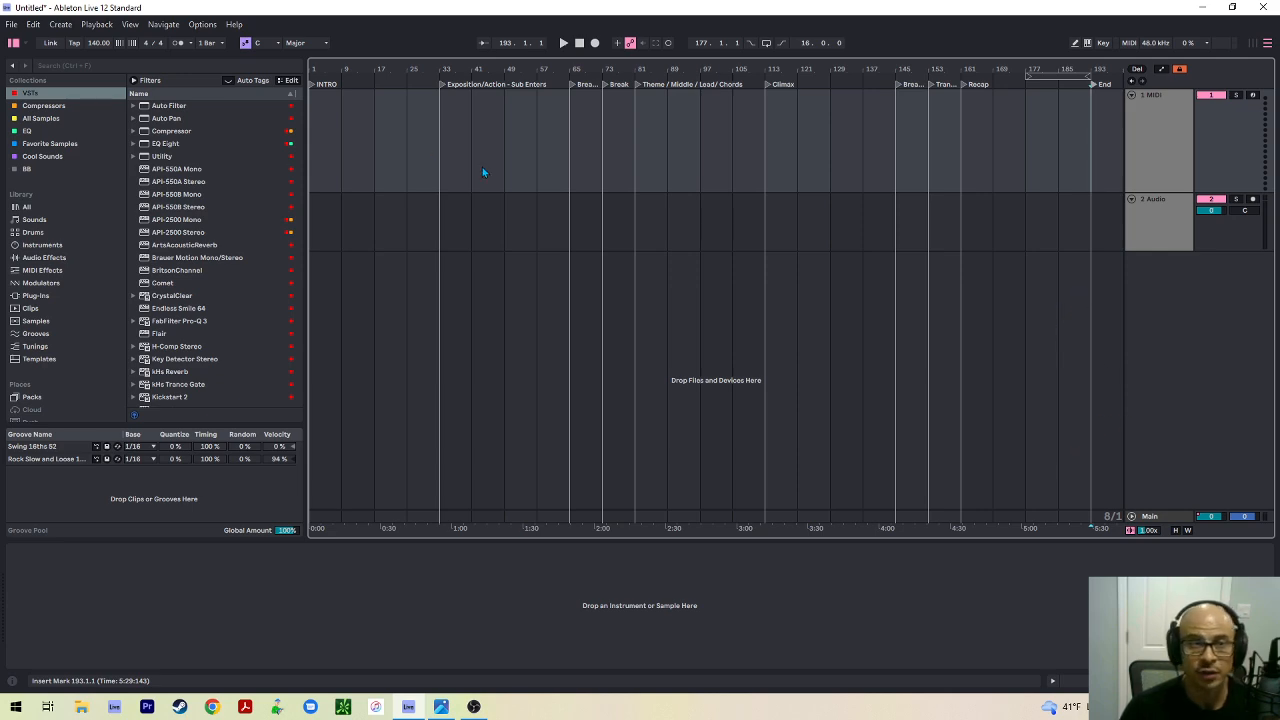
Review the arrangement's extent by selecting bars 9–193 across both tracks, plus bars 161–233 and 193–241 on the MIDI track
mouse_move(342, 168)
left_mouse_down()
mouse_move(1100, 215)
mouse_move(1059, 220)
mouse_move(1075, 205)
mouse_move(1040, 194)
mouse_move(1067, 200)
left_mouse_up()
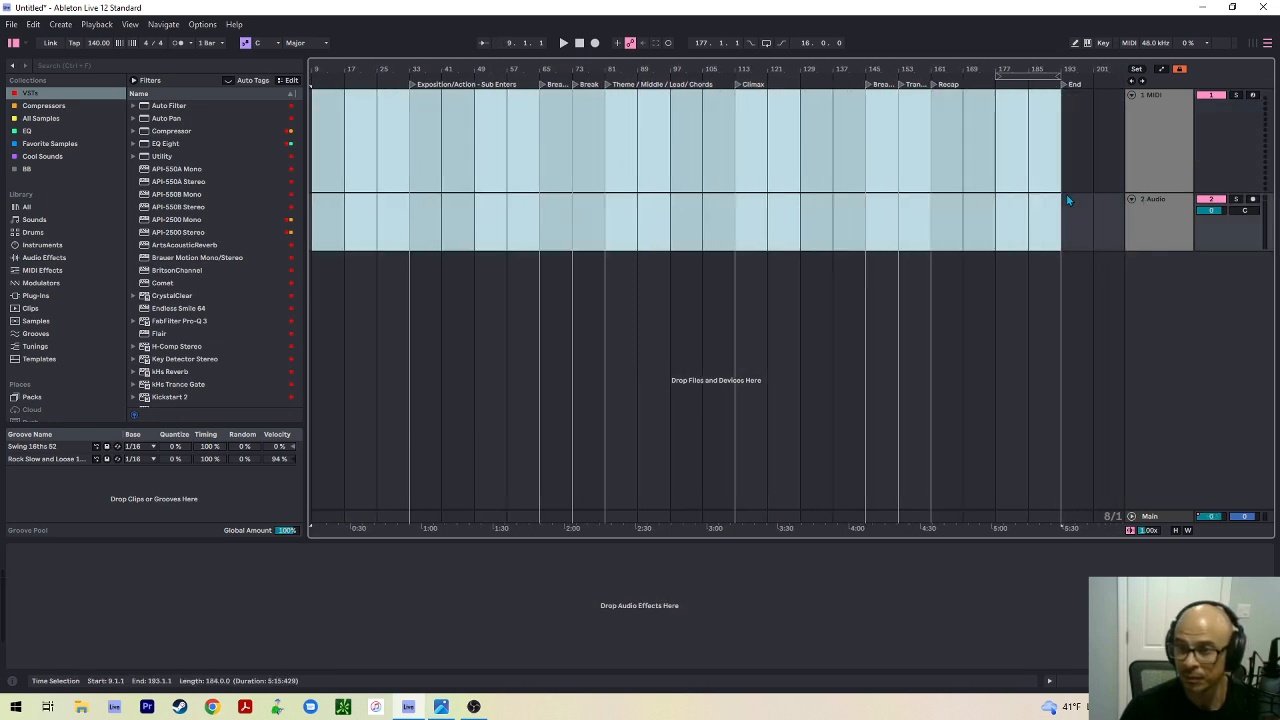
scroll(849, 211, "left", 1)
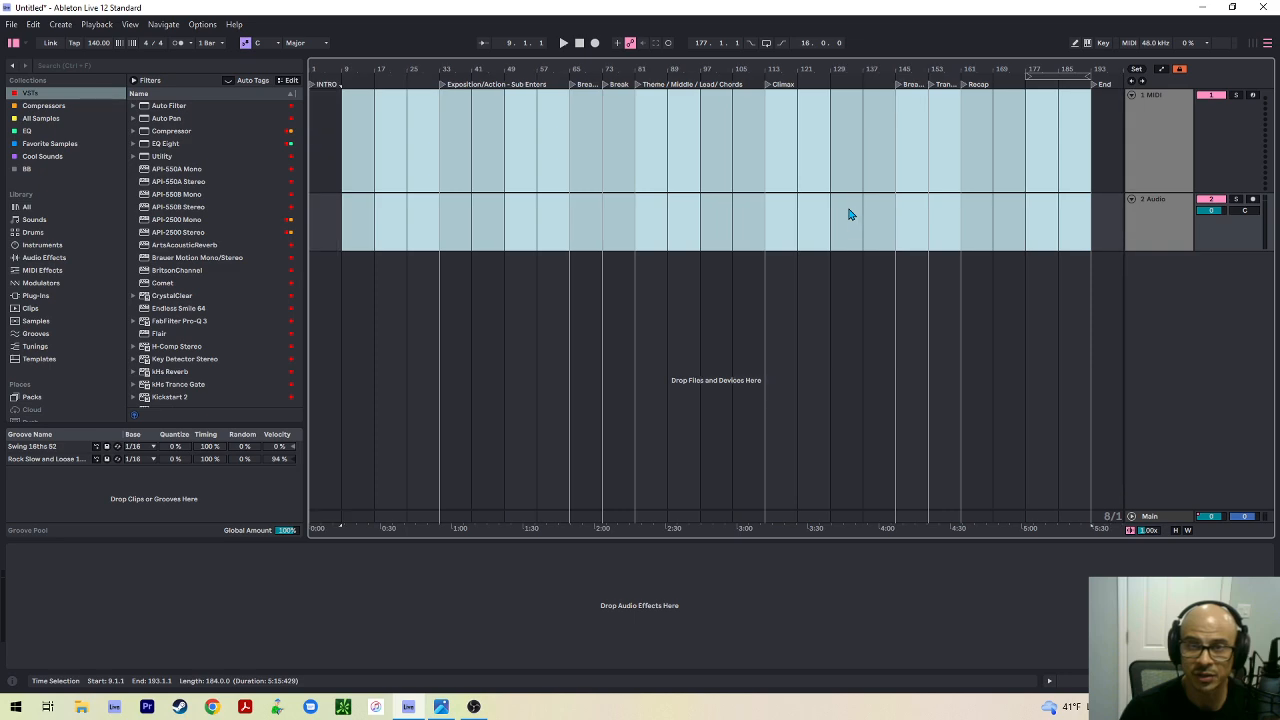
left_click(686, 166)
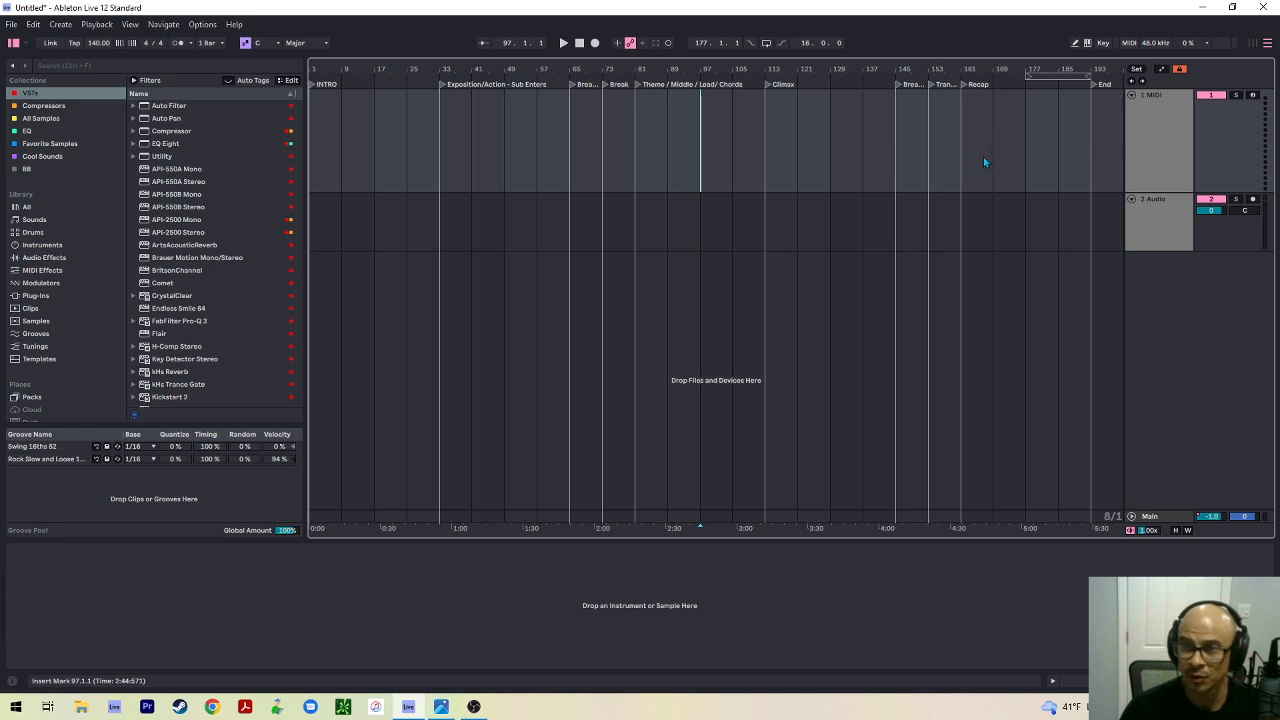
left_click_drag(983, 158, 1040, 148)
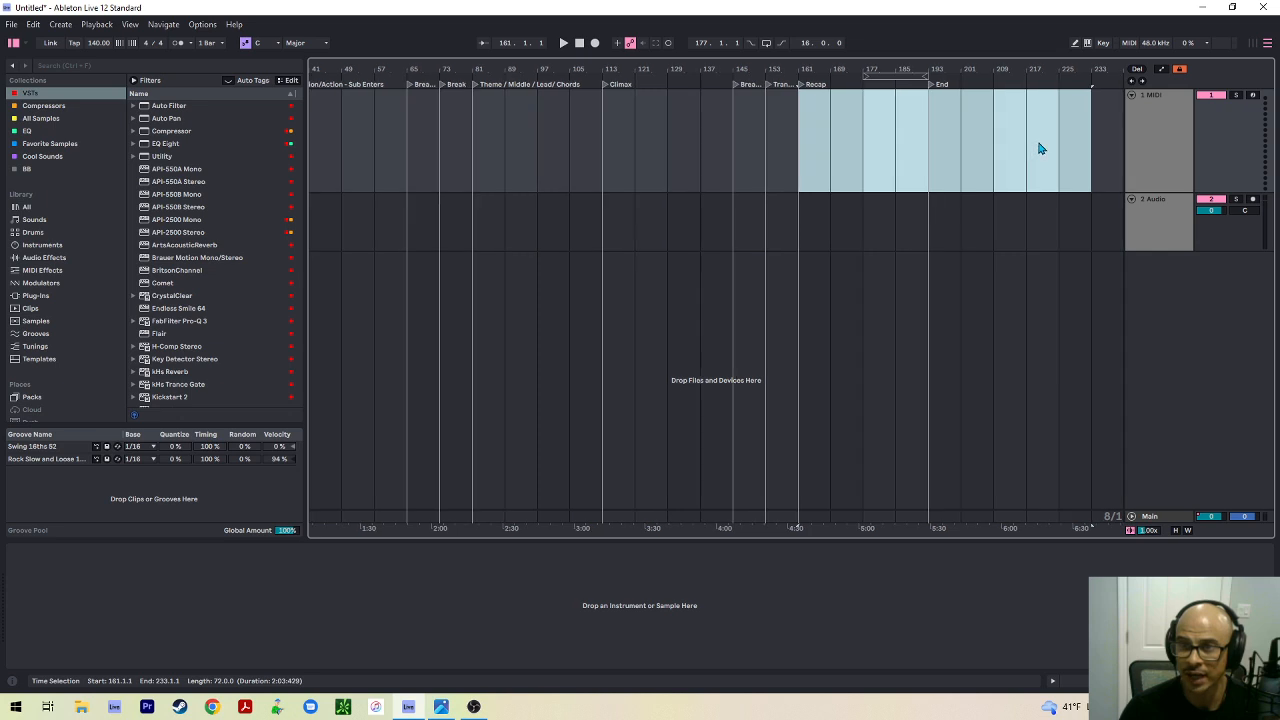
left_click_drag(1115, 160, 925, 172)
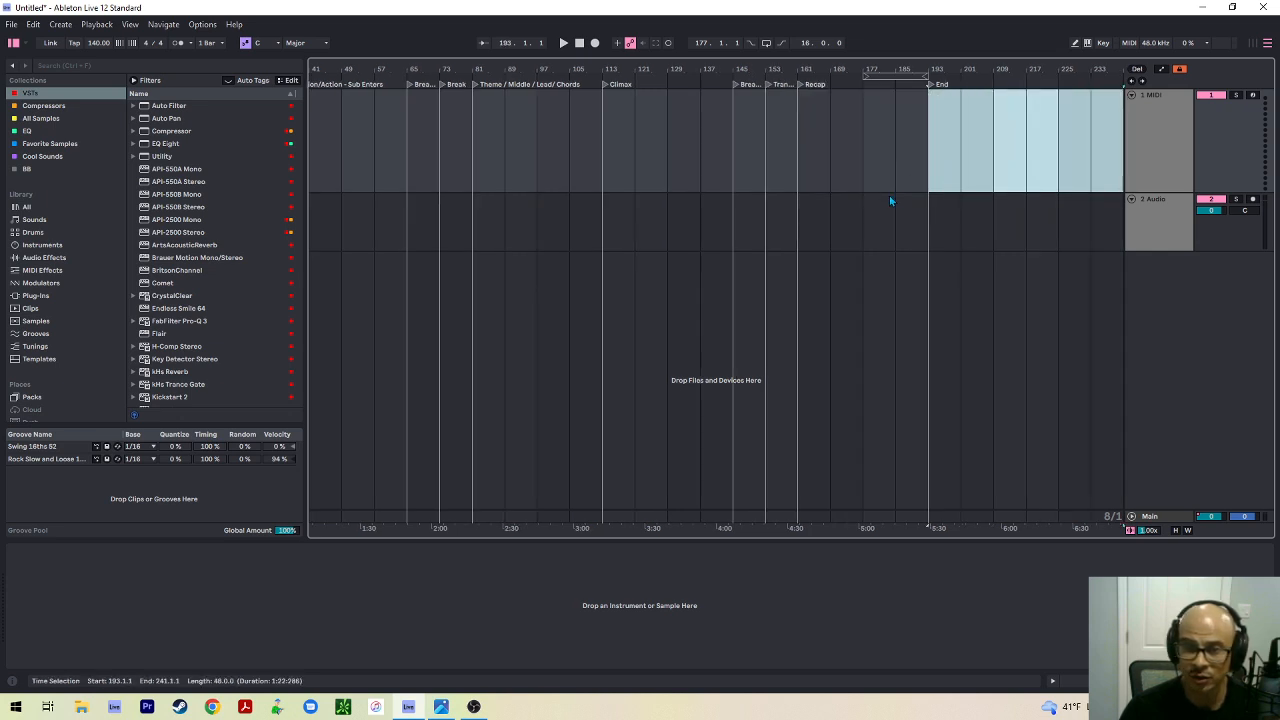
scroll(888, 190, "left", 4)
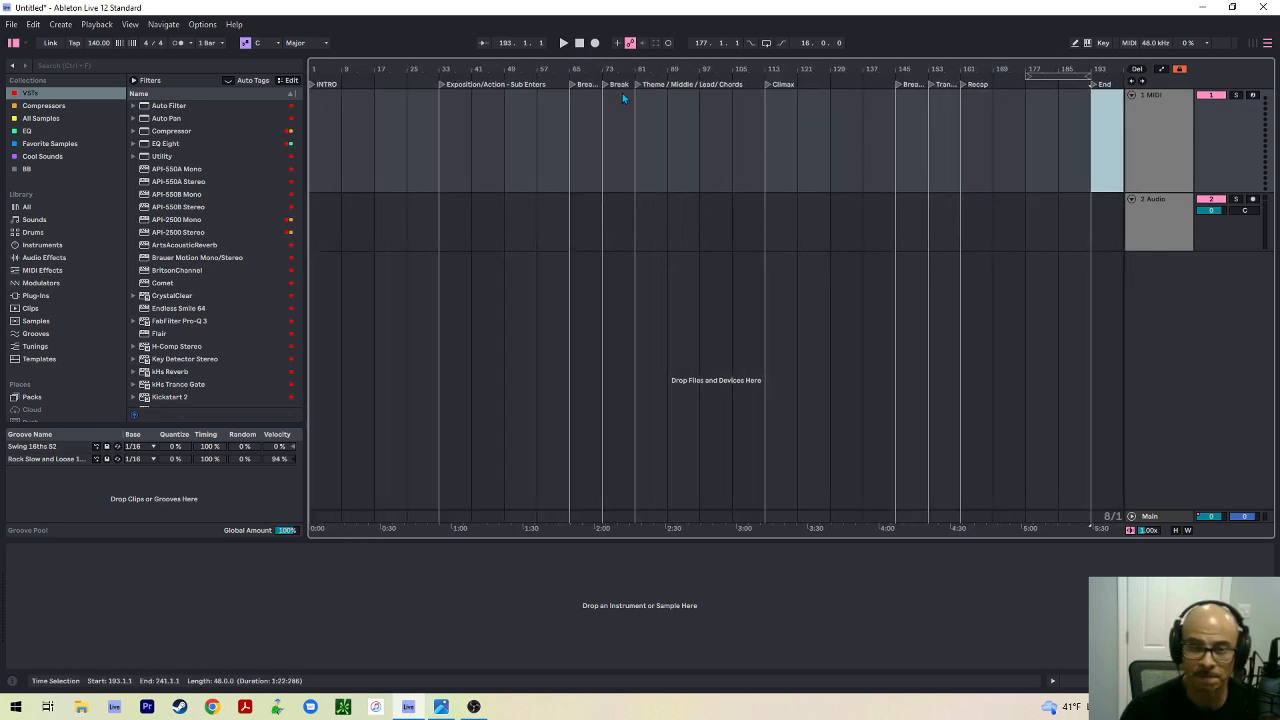
key("alt")
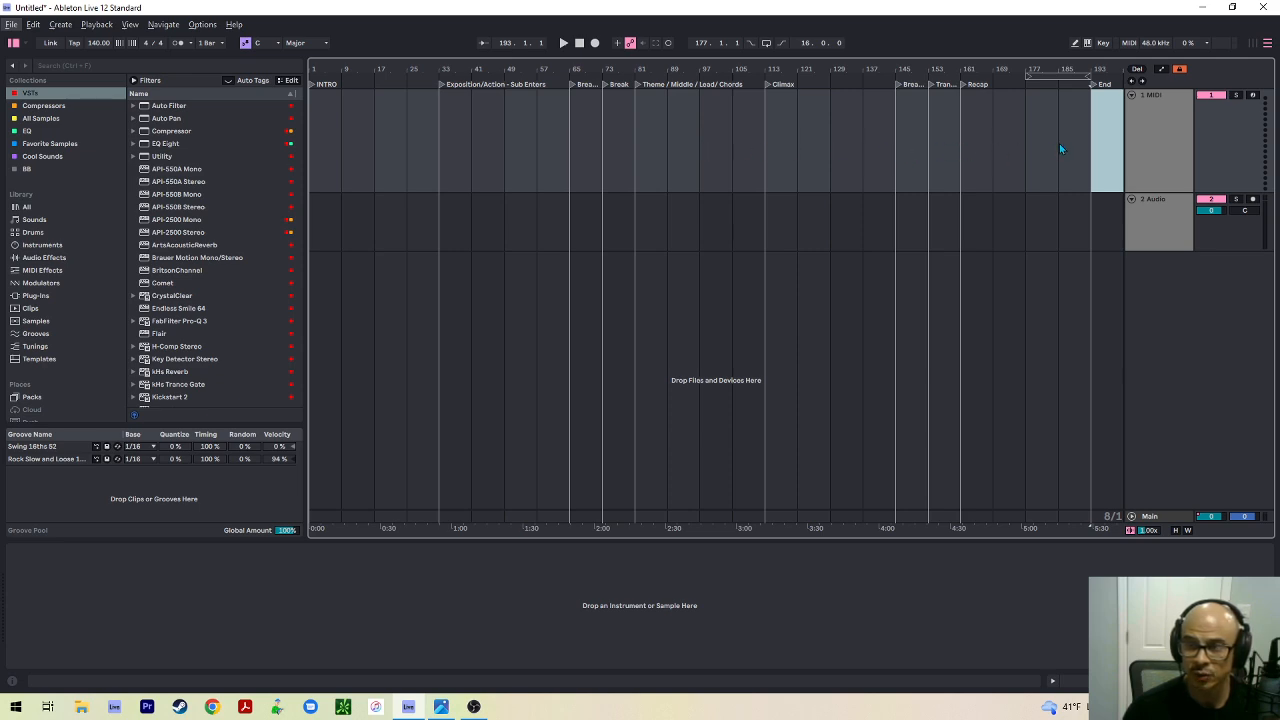
Review the intro and climax lengths by selecting bars 1–33 and 113–145 on the MIDI track, plus the sections up to the End locator
left_click(374, 169)
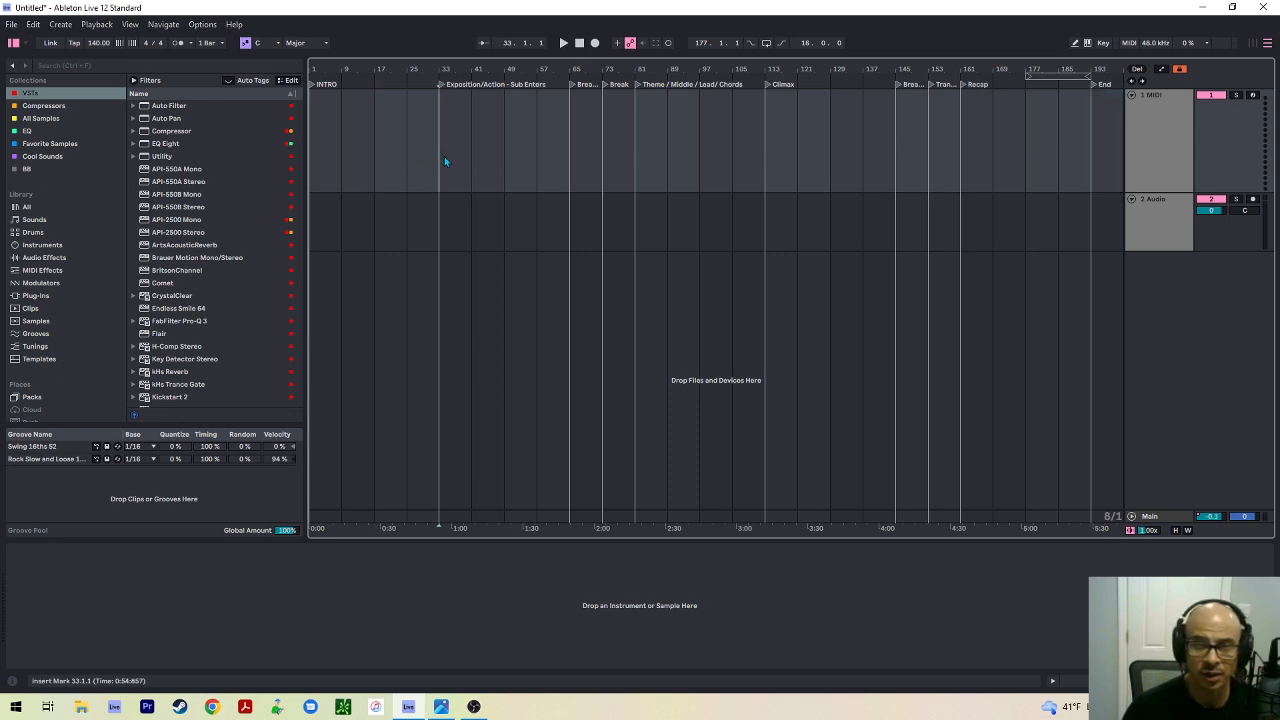
left_click_drag(443, 160, 312, 166)
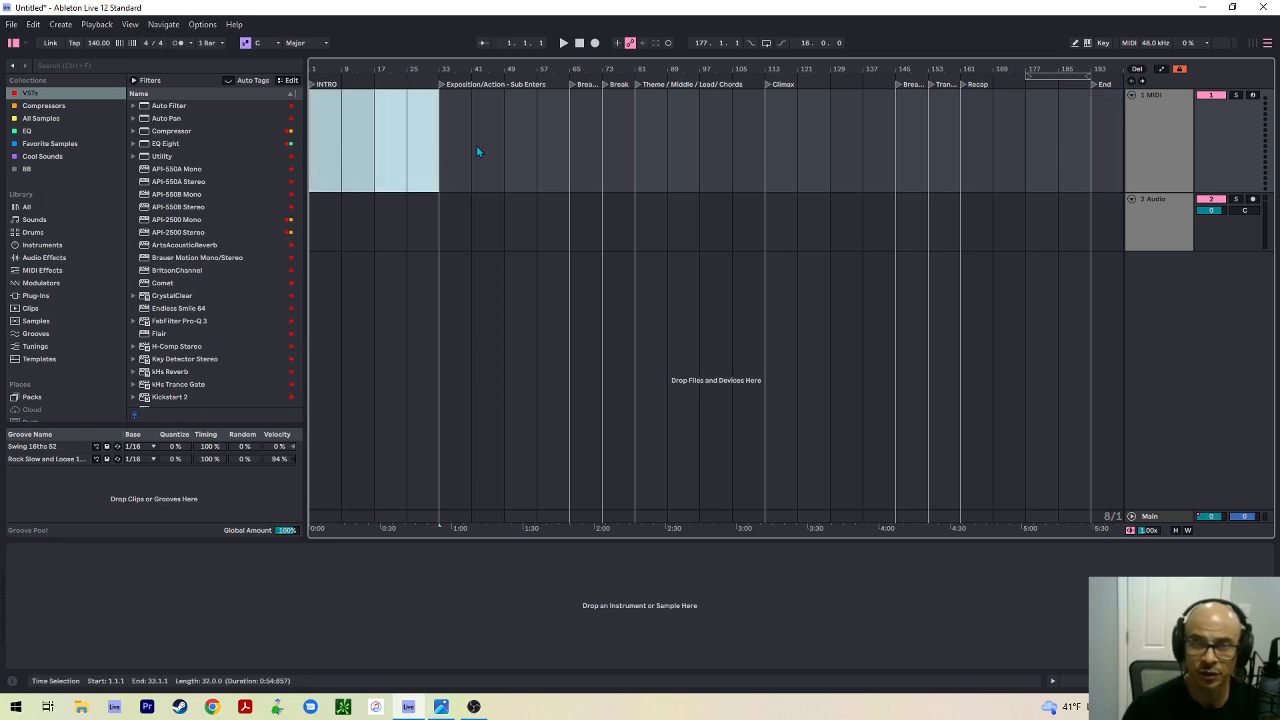
left_click_drag(458, 146, 891, 144)
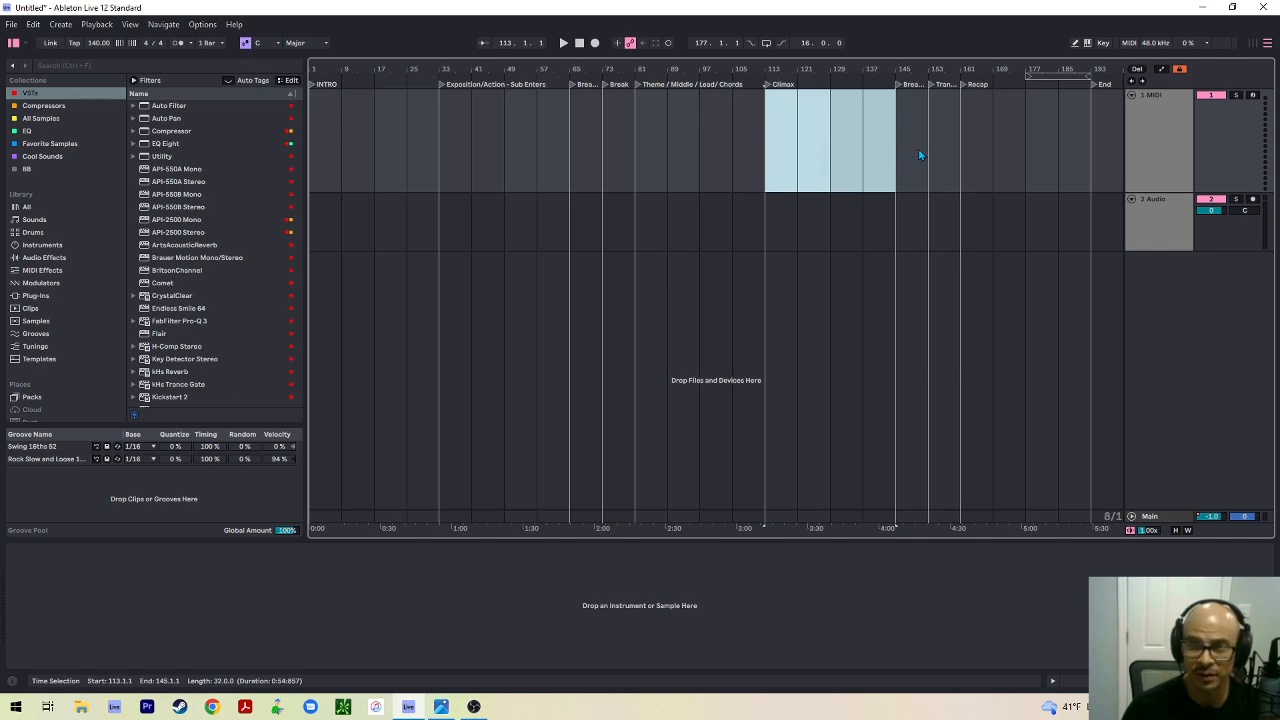
left_click(894, 131)
left_click_drag(912, 121, 1090, 131)
Select bars 113–145 of the climax section and duplicate that time range, shifting the following sections 32 bars later
left_click_drag(894, 147, 771, 129)
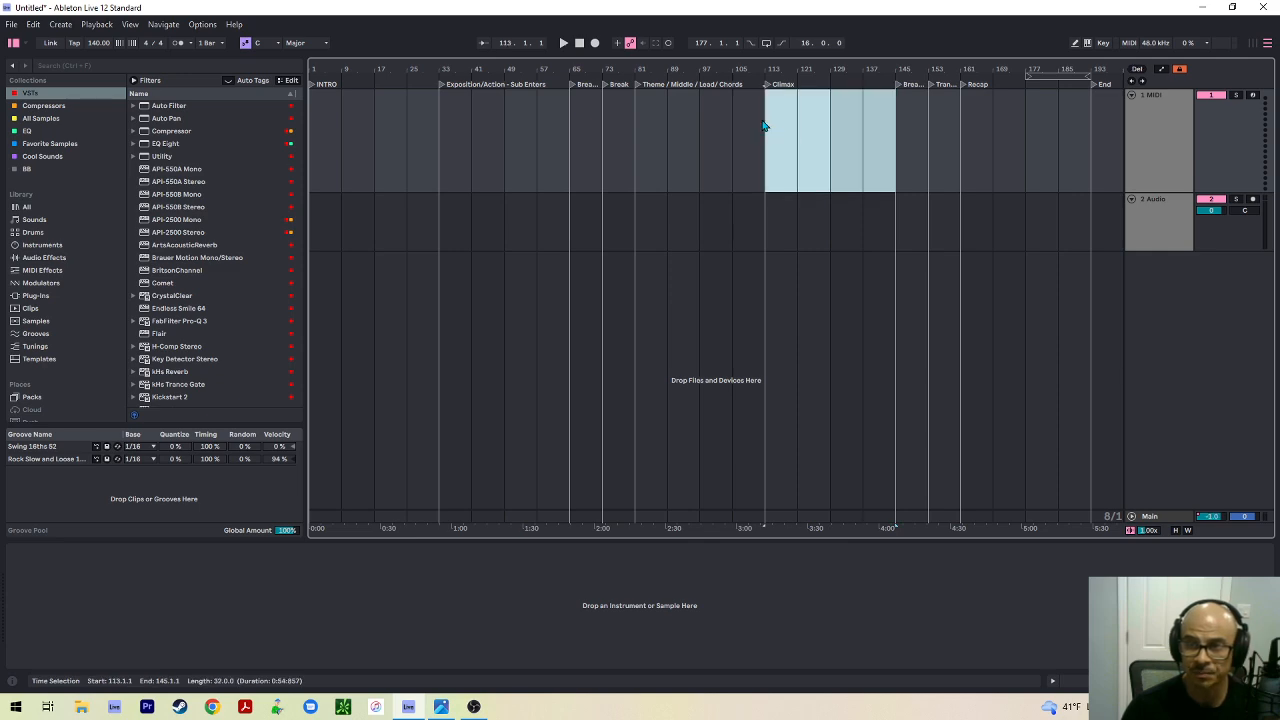
left_click(33, 24)
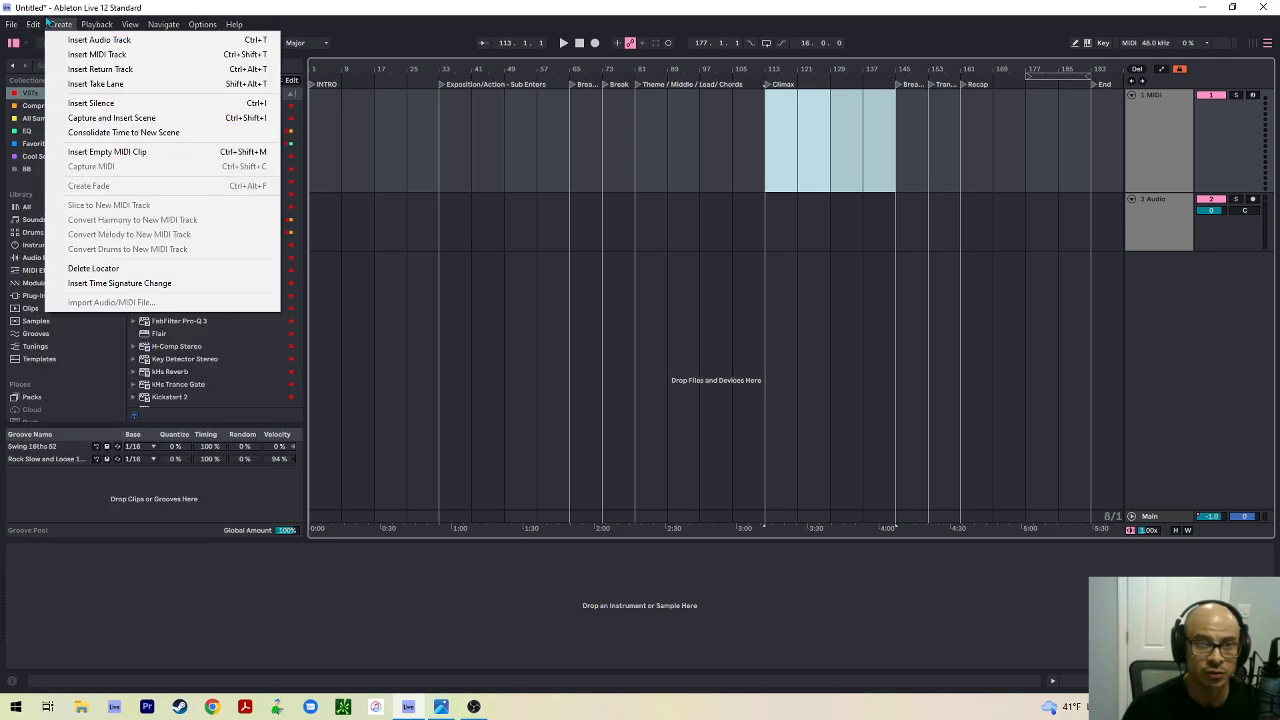
left_click(71, 312)
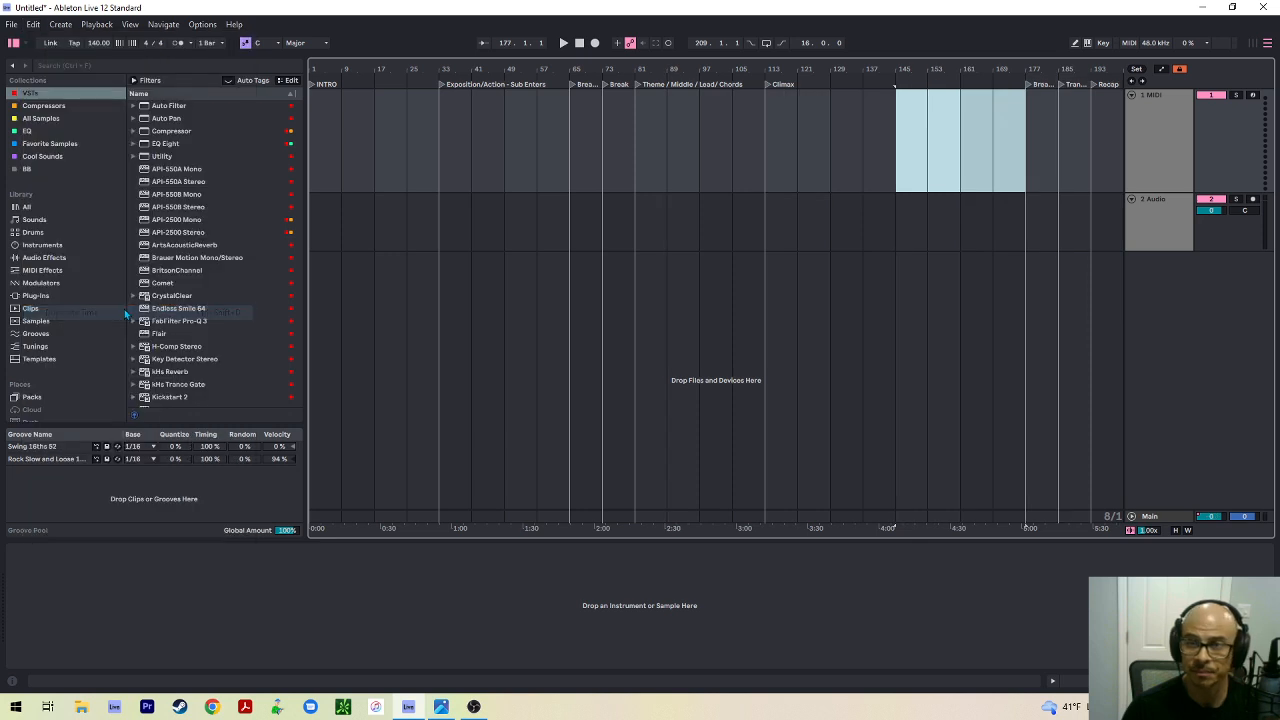
Add a locator at bar 145 and name it "Reprise / Climax pt 2"
left_click(895, 95)
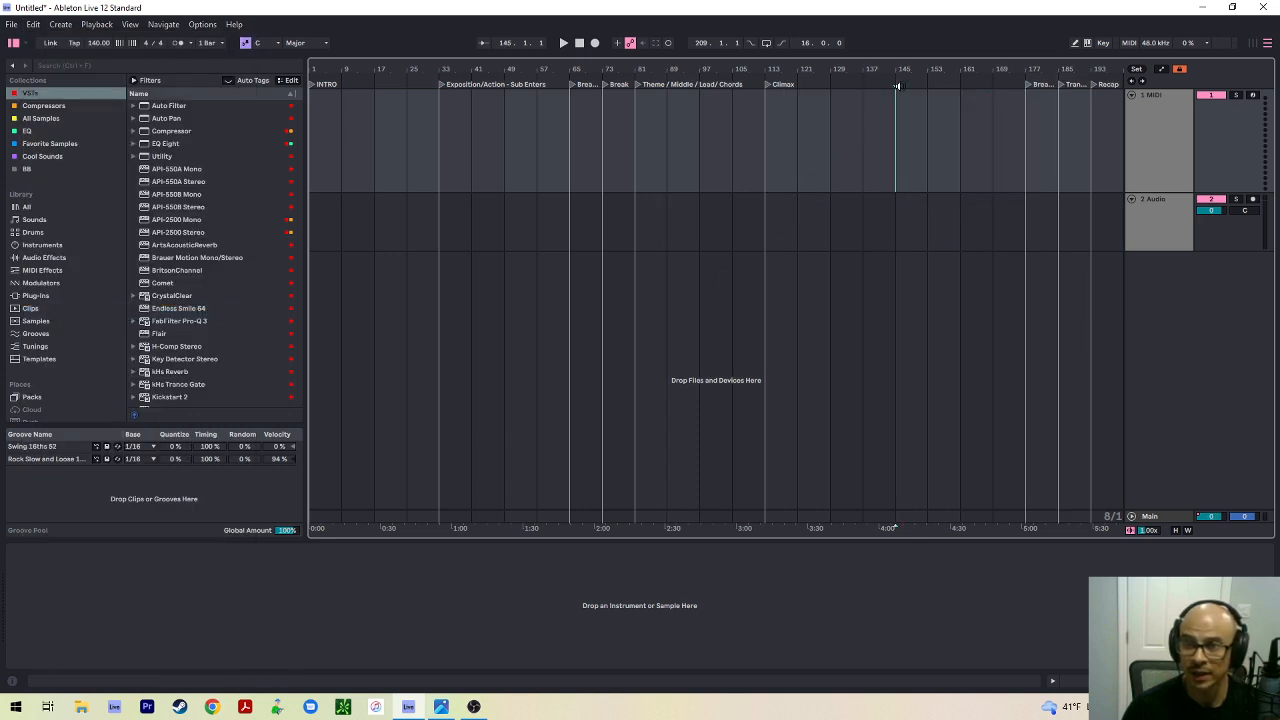
right_click(897, 86)
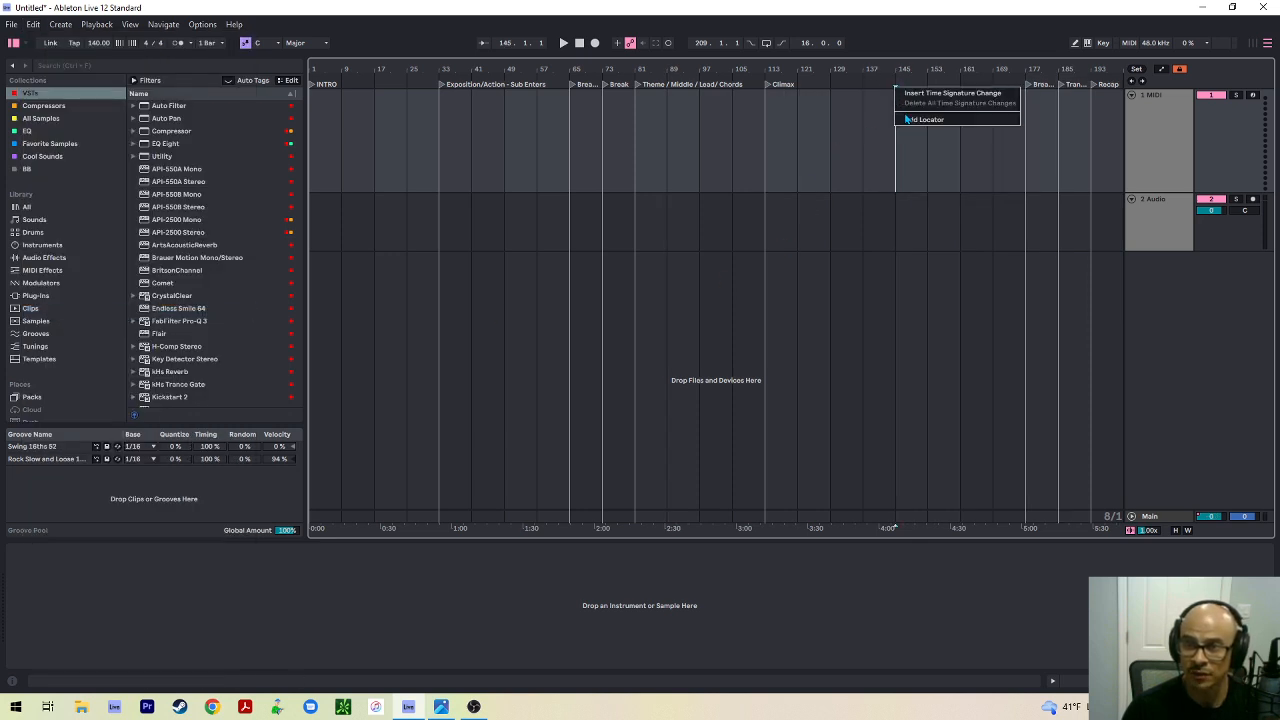
left_click(922, 120)
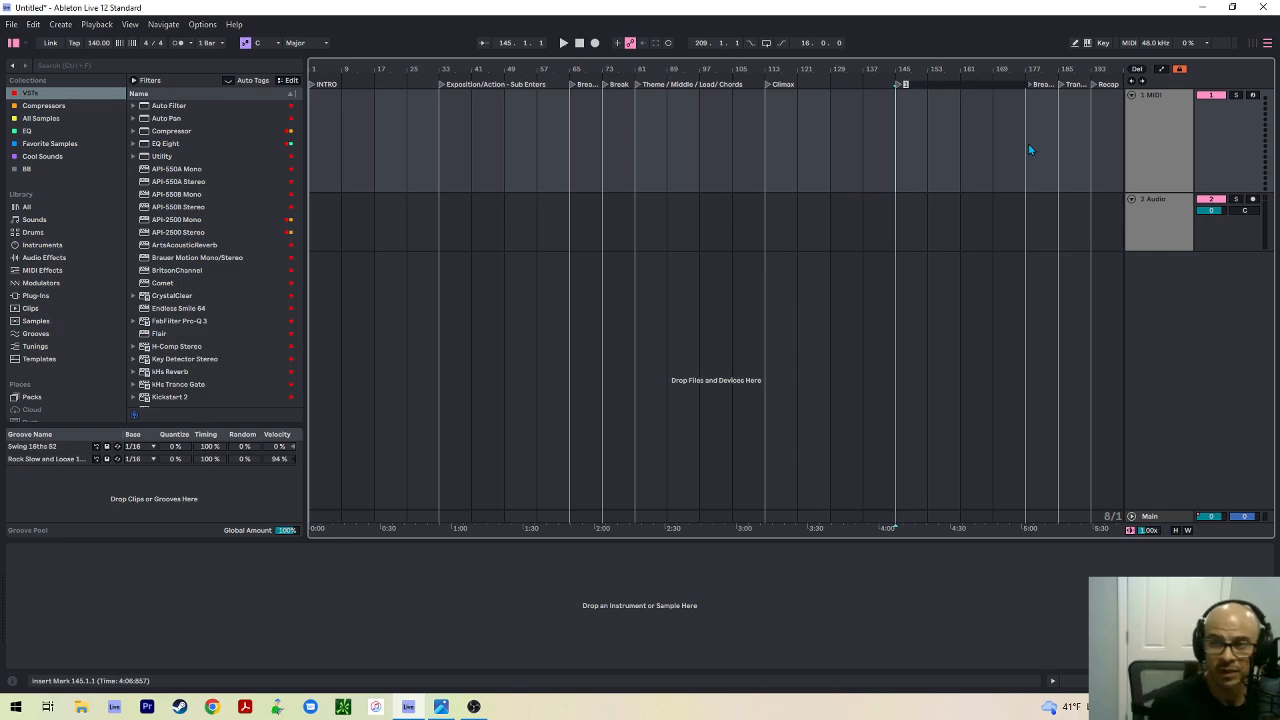
type("R")
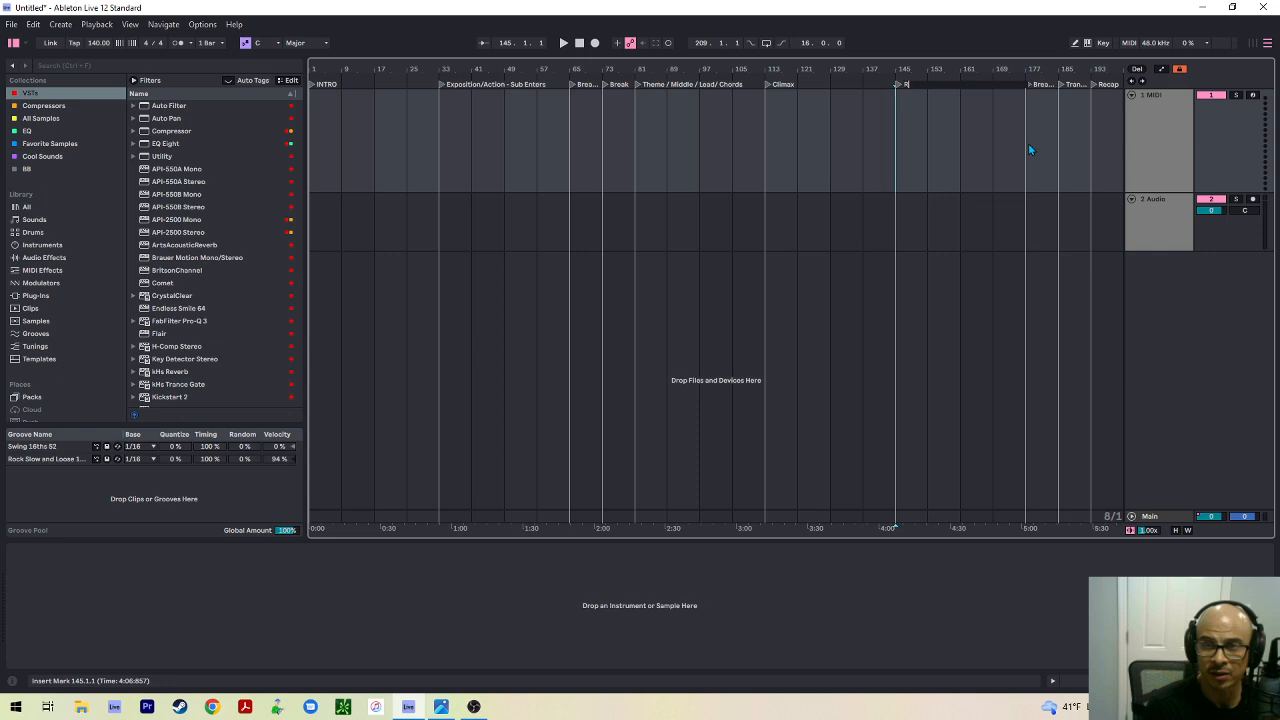
type("eprise /")
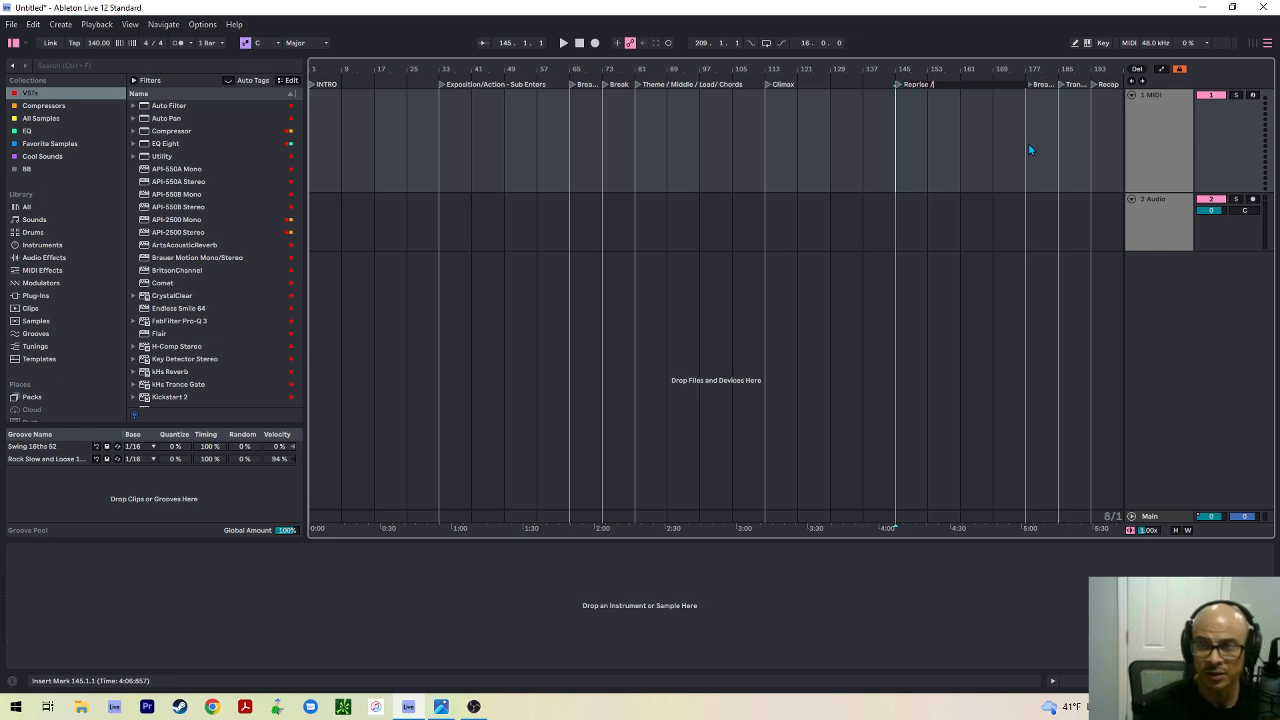
type(" Climax pt 2")
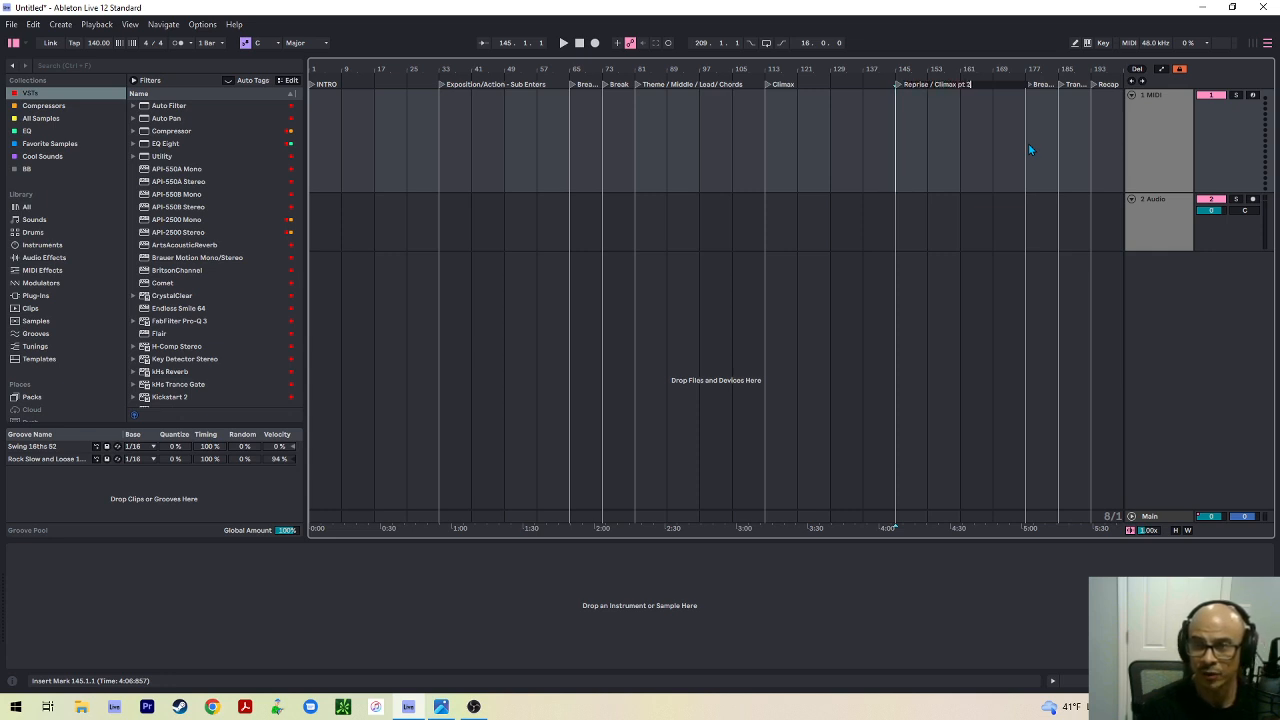
key("Return")
Mark out 16 bars after the recap on the MIDI track and move the End locator to bar 241
scroll(961, 185, "right", 5)
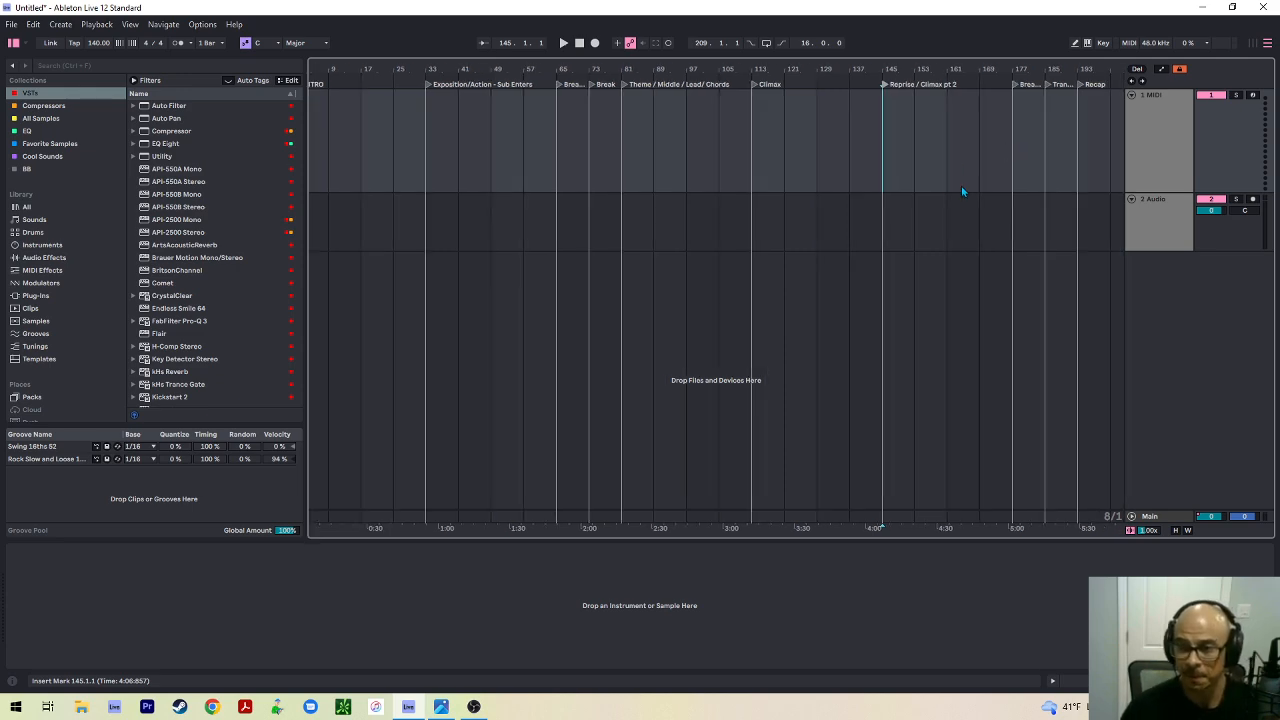
scroll(903, 171, "right", 1)
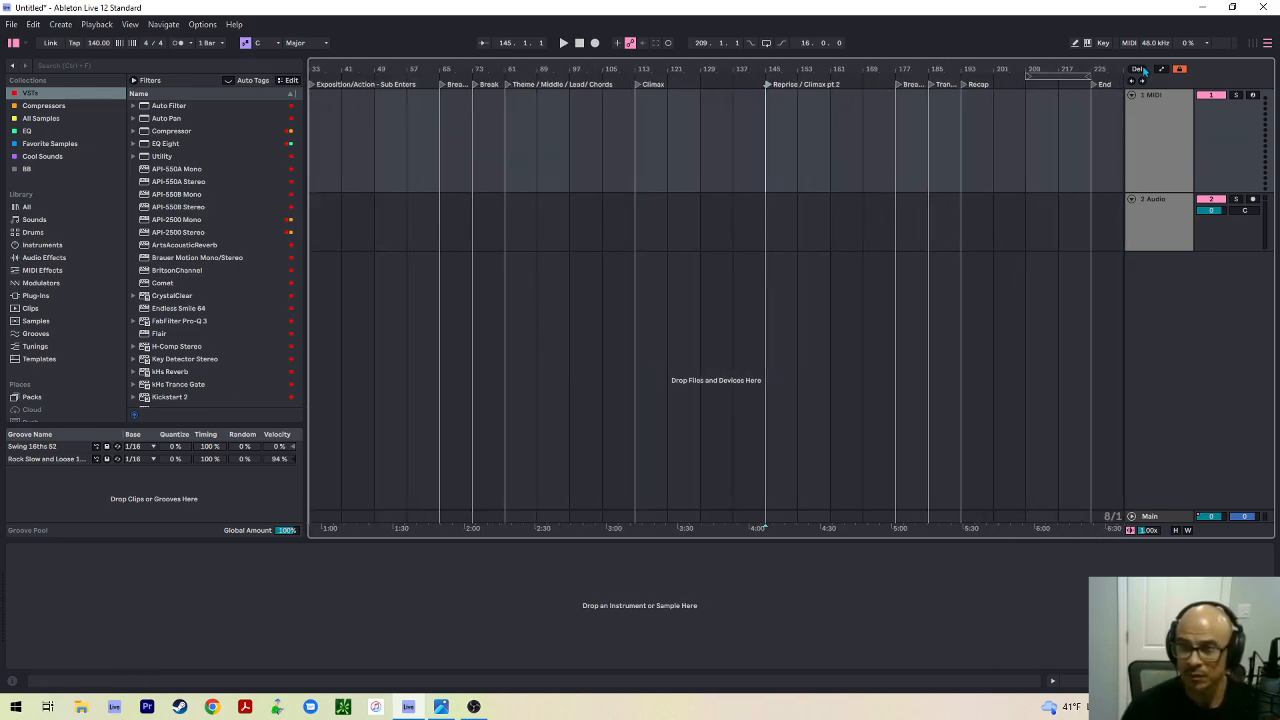
left_click_drag(1098, 147, 1056, 232)
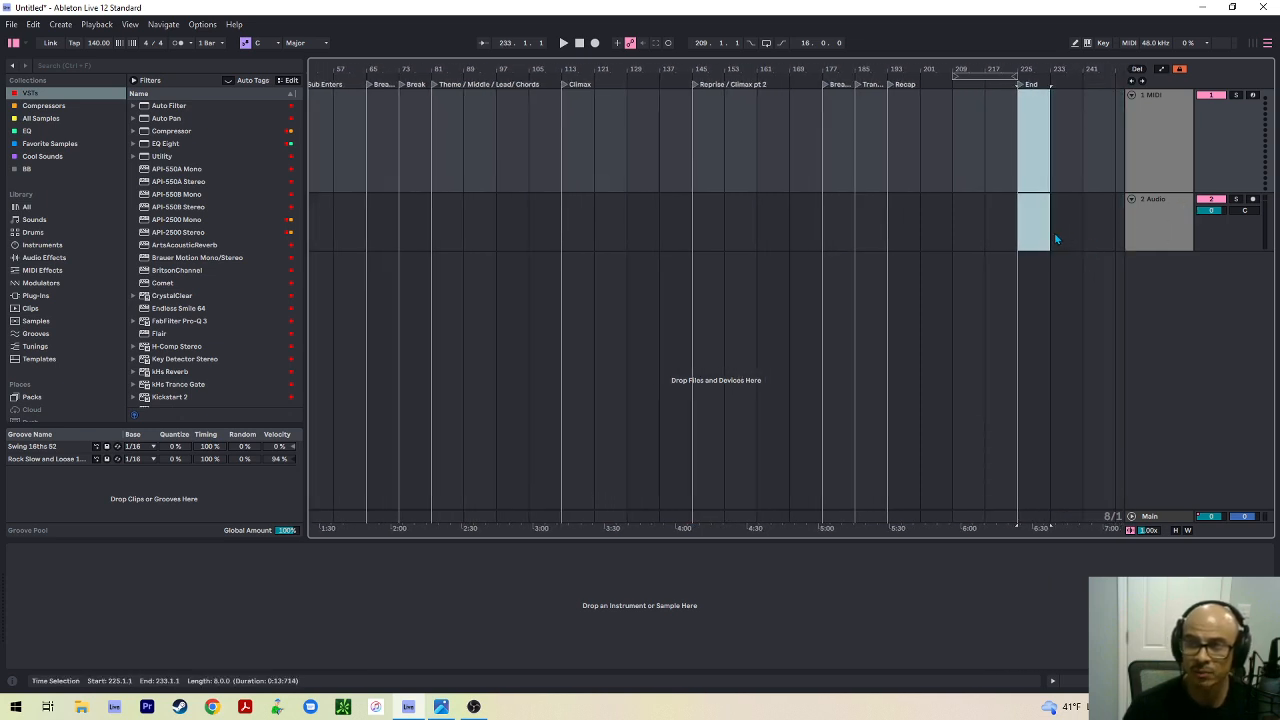
left_click(1073, 118)
left_click(890, 157)
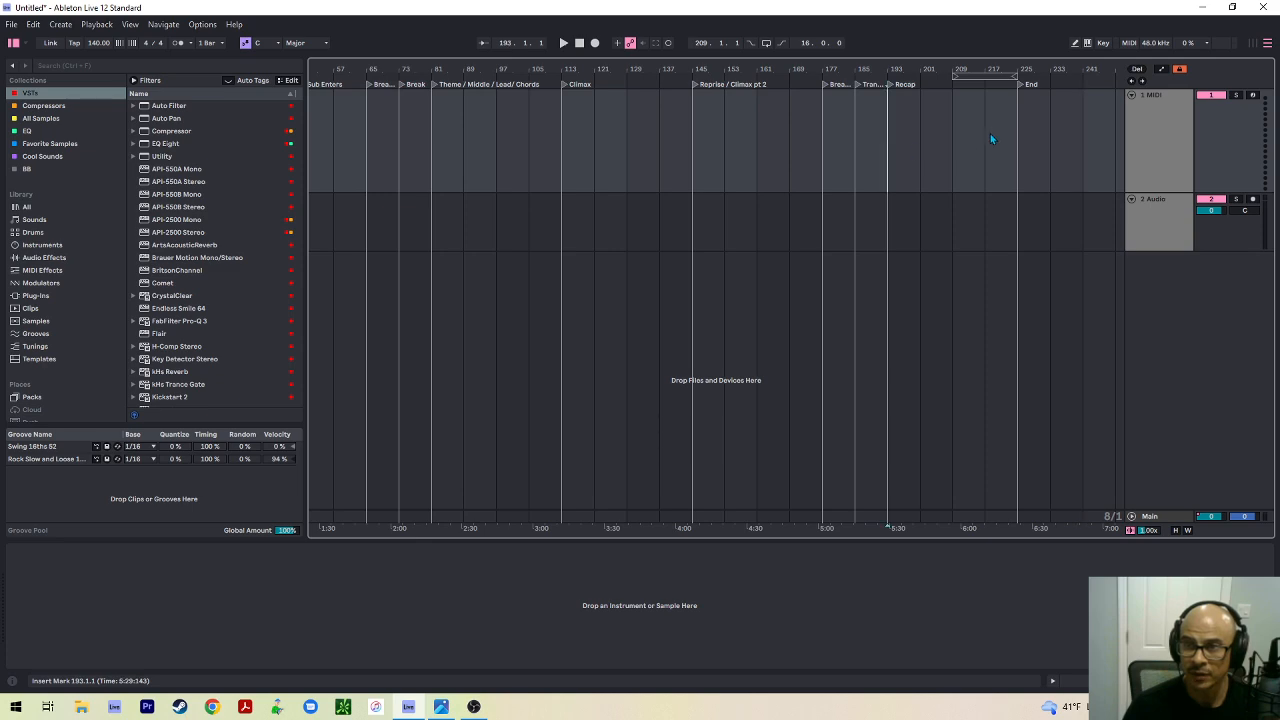
left_click_drag(1016, 106, 1077, 128)
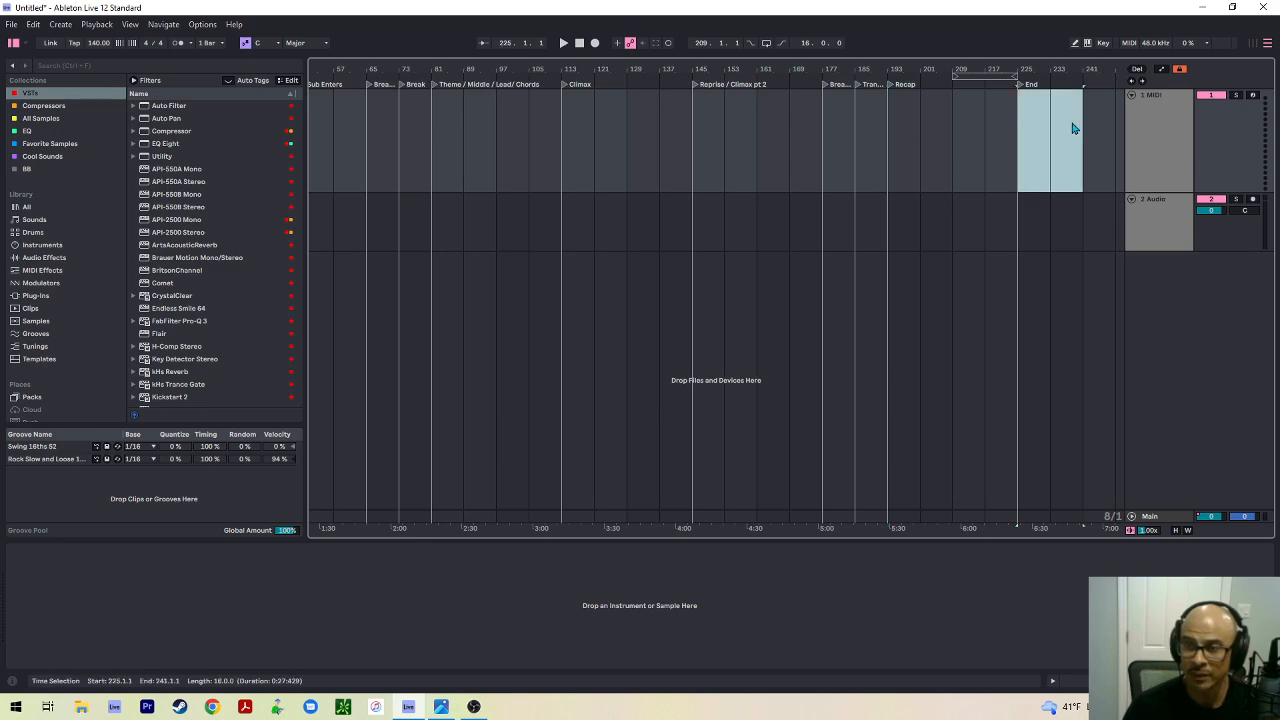
left_click_drag(1027, 86, 1085, 87)
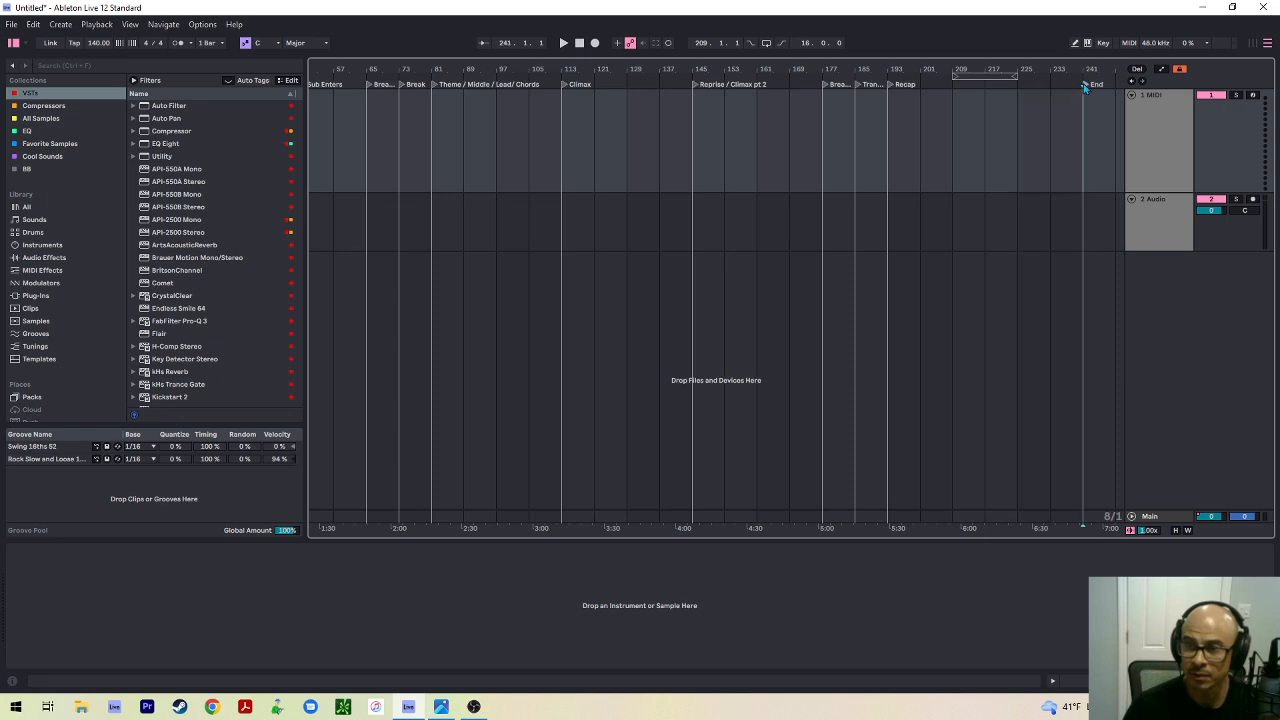
Select bars 225–241 on the MIDI track, add a locator at bar 225 and name it "Breakdown"
left_click(1021, 163)
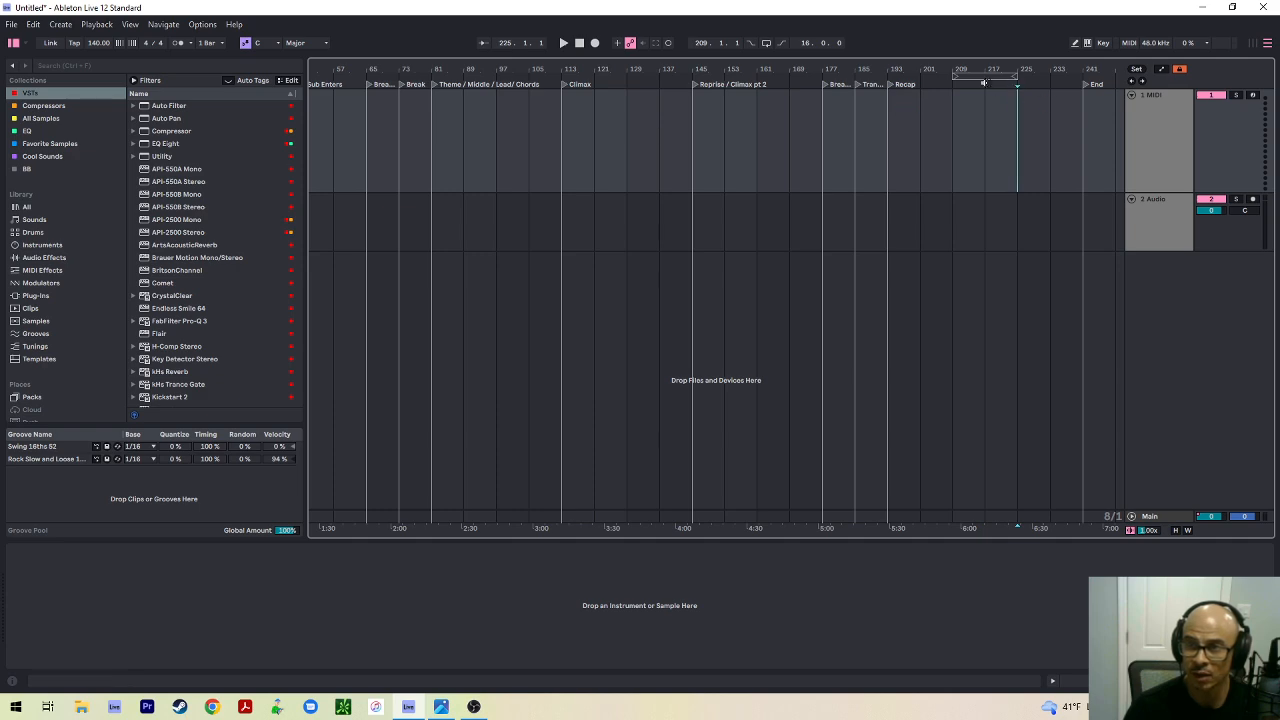
left_click_drag(1052, 117, 1083, 160)
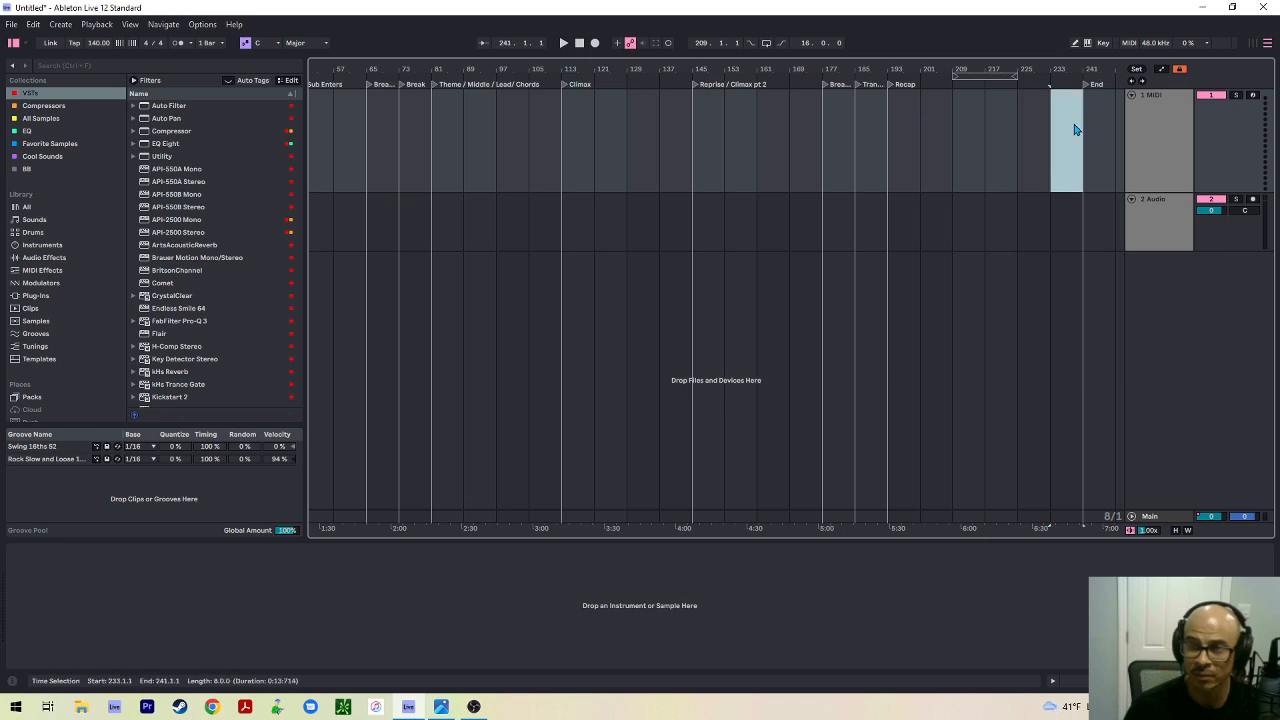
left_click_drag(1020, 112, 1086, 127)
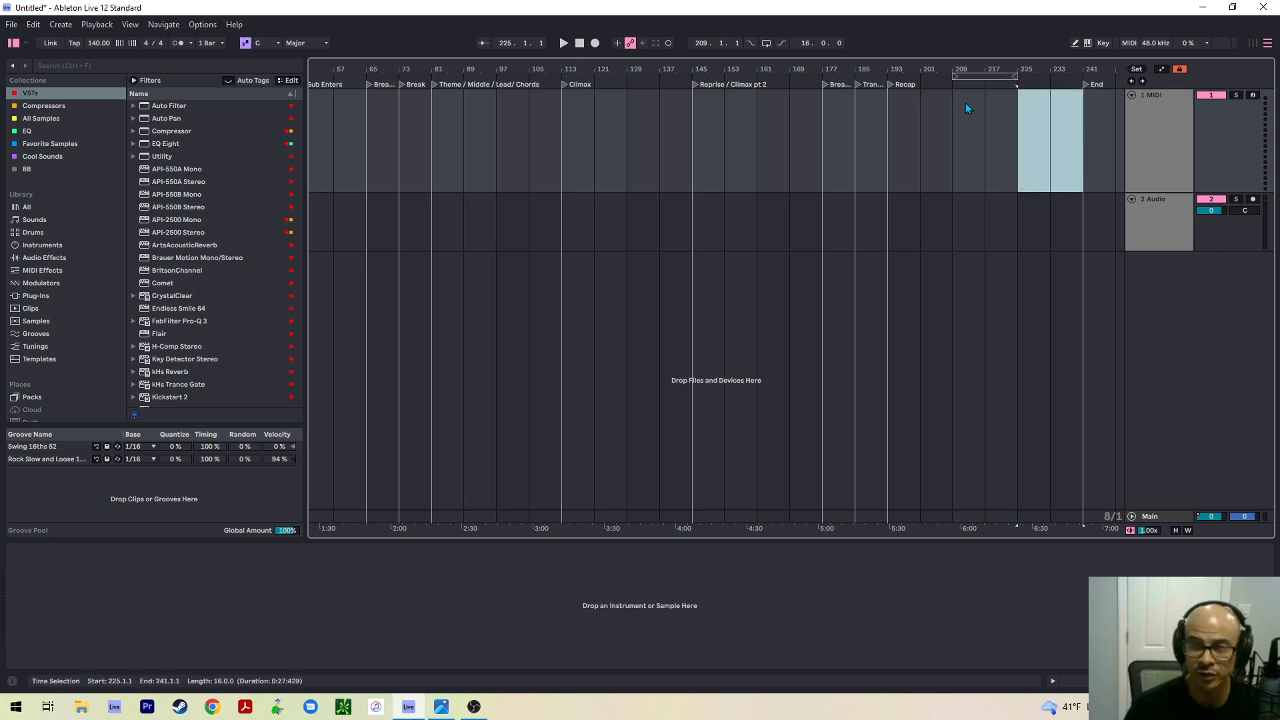
right_click(1016, 97)
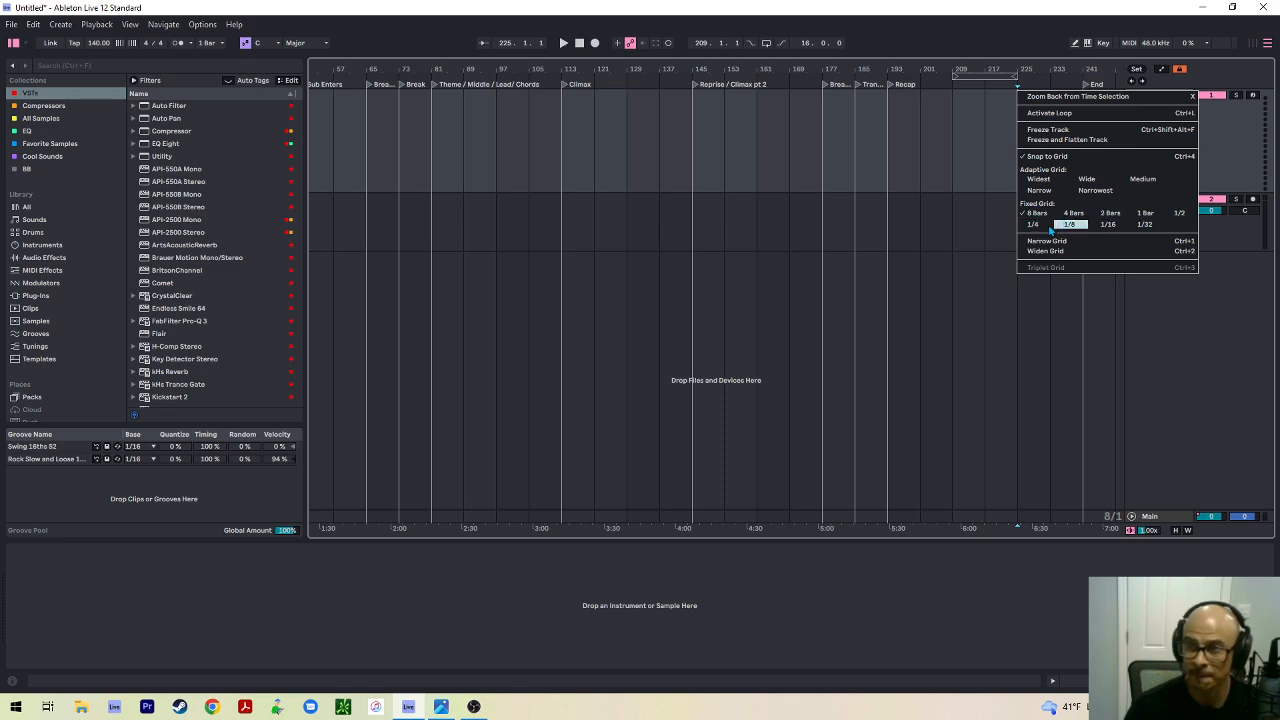
left_click(964, 130)
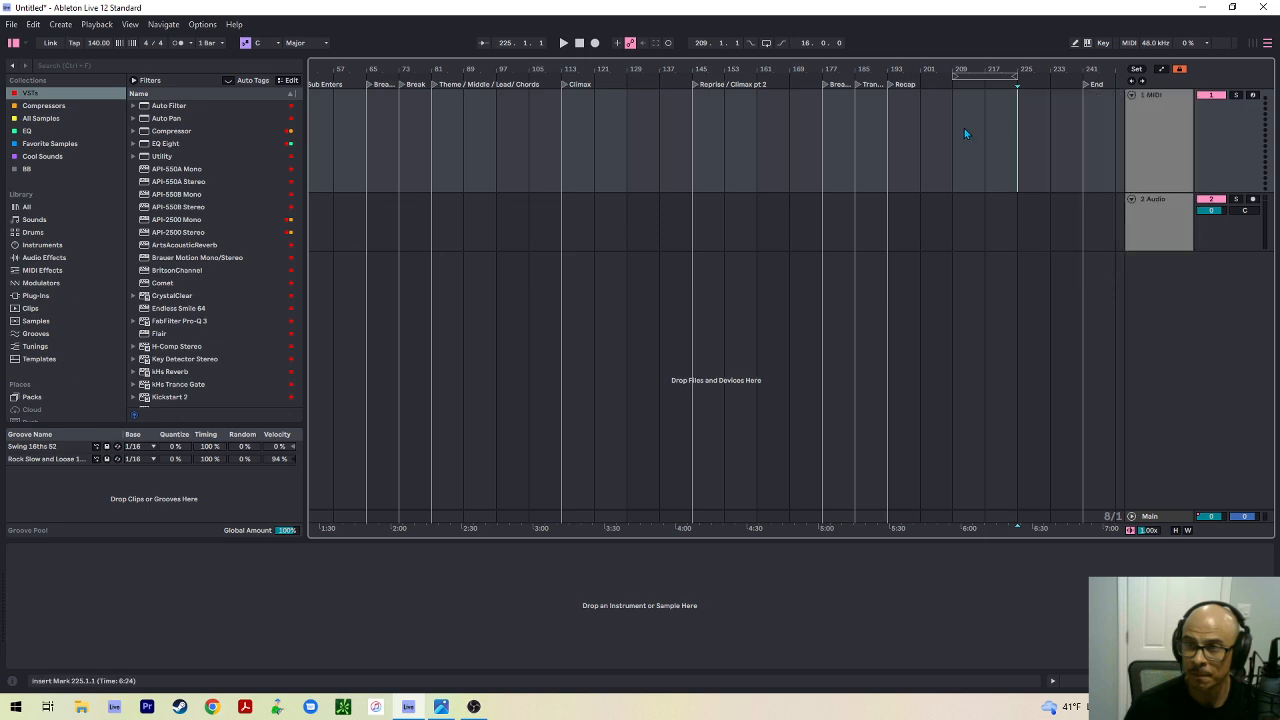
right_click(1027, 93)
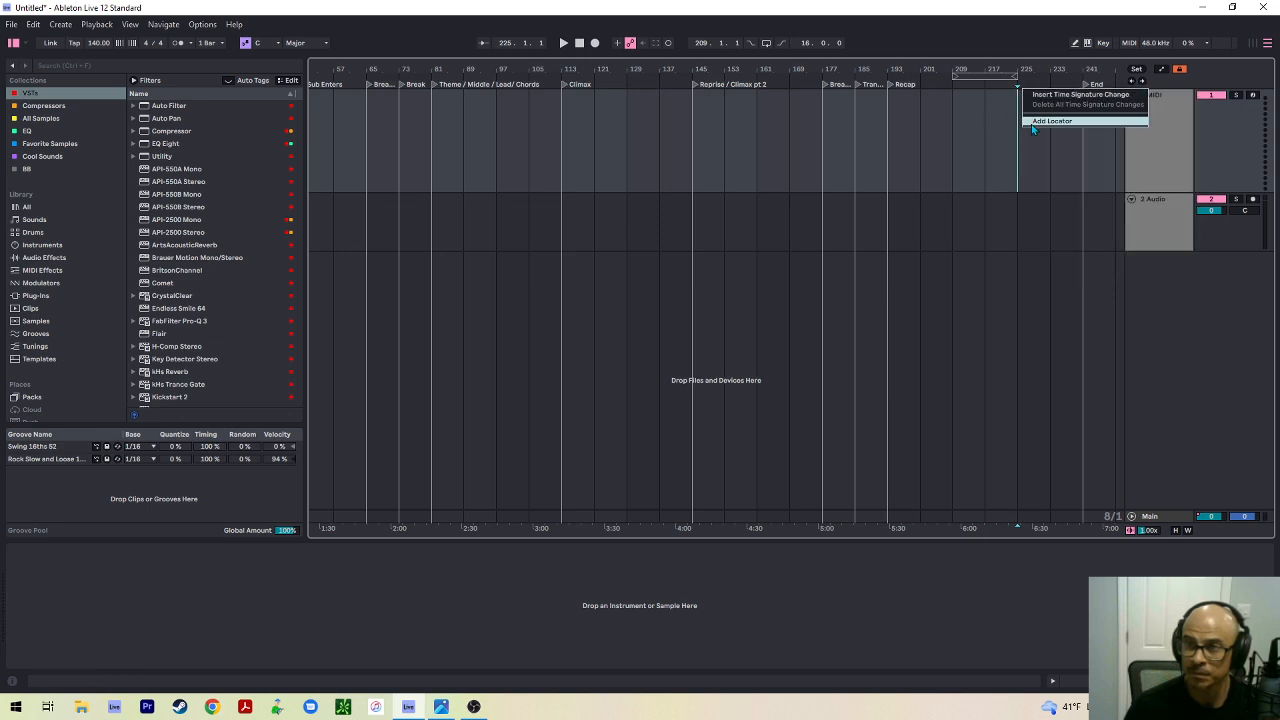
left_click(1032, 122)
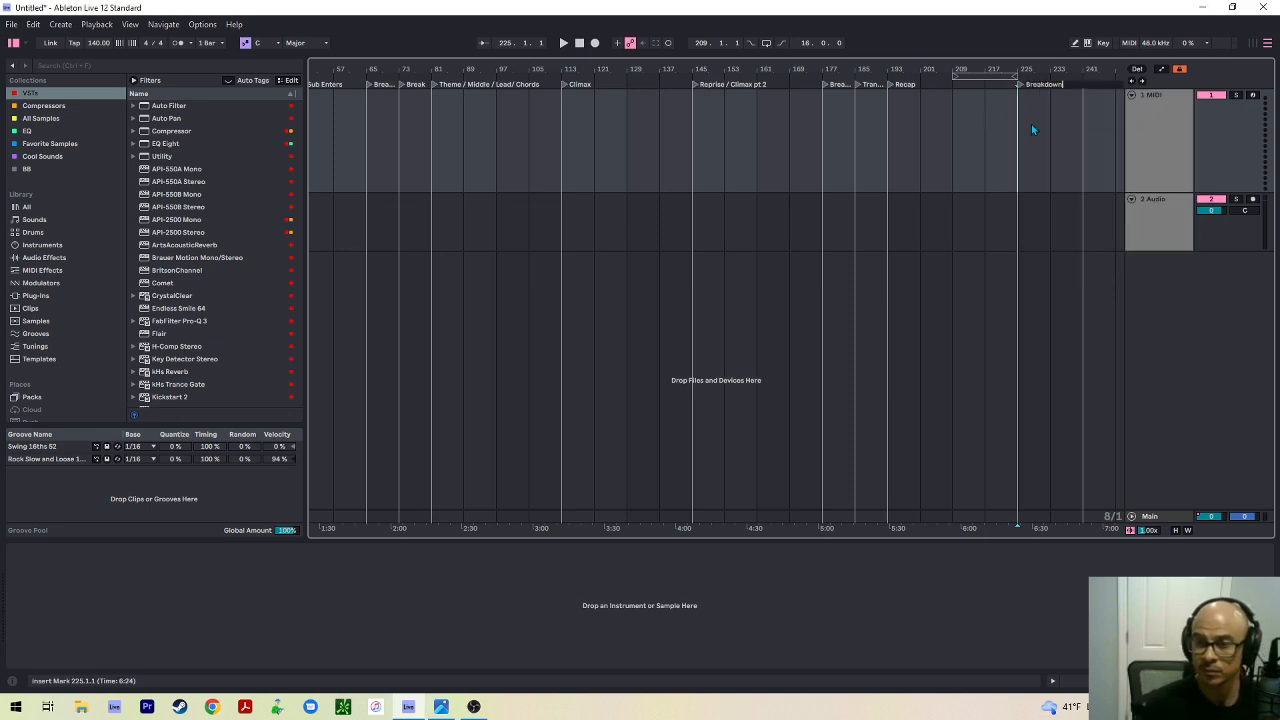
Review the order and spacing of the named sections from the intro through to the breakdown
scroll(640, 300, "left", 5)
scroll(515, 201, "left", 2)
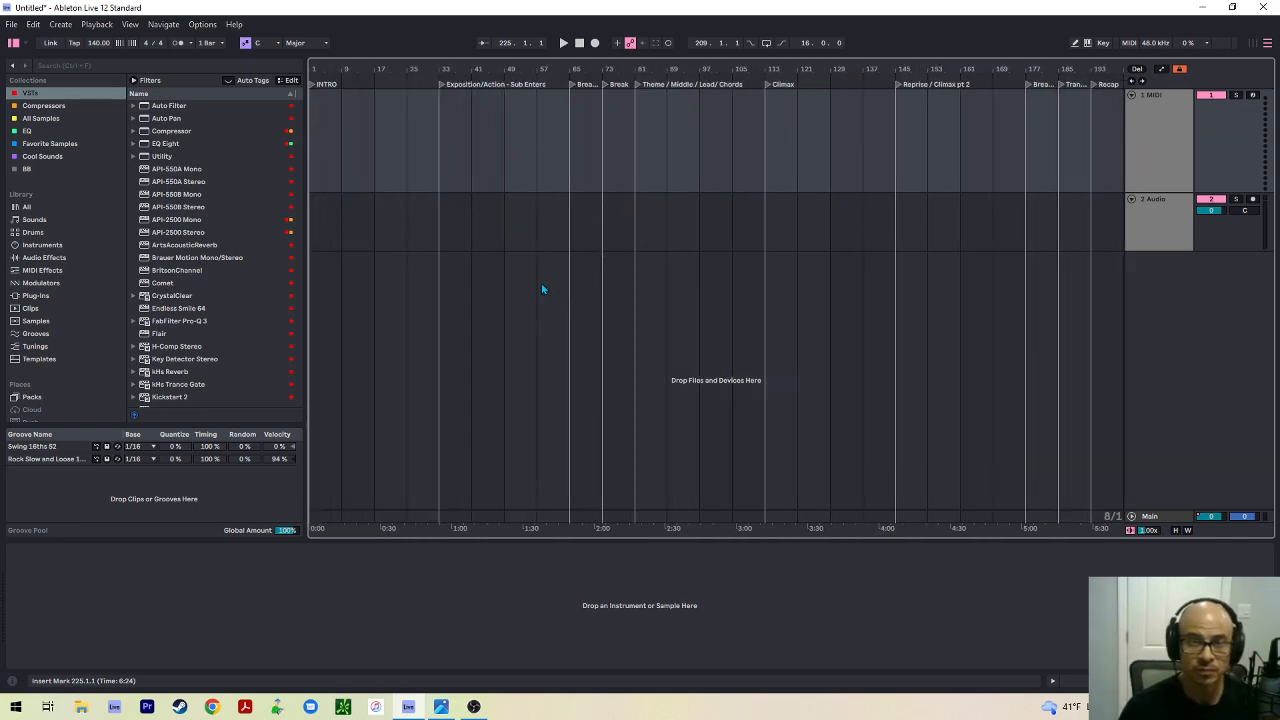
left_click(374, 135)
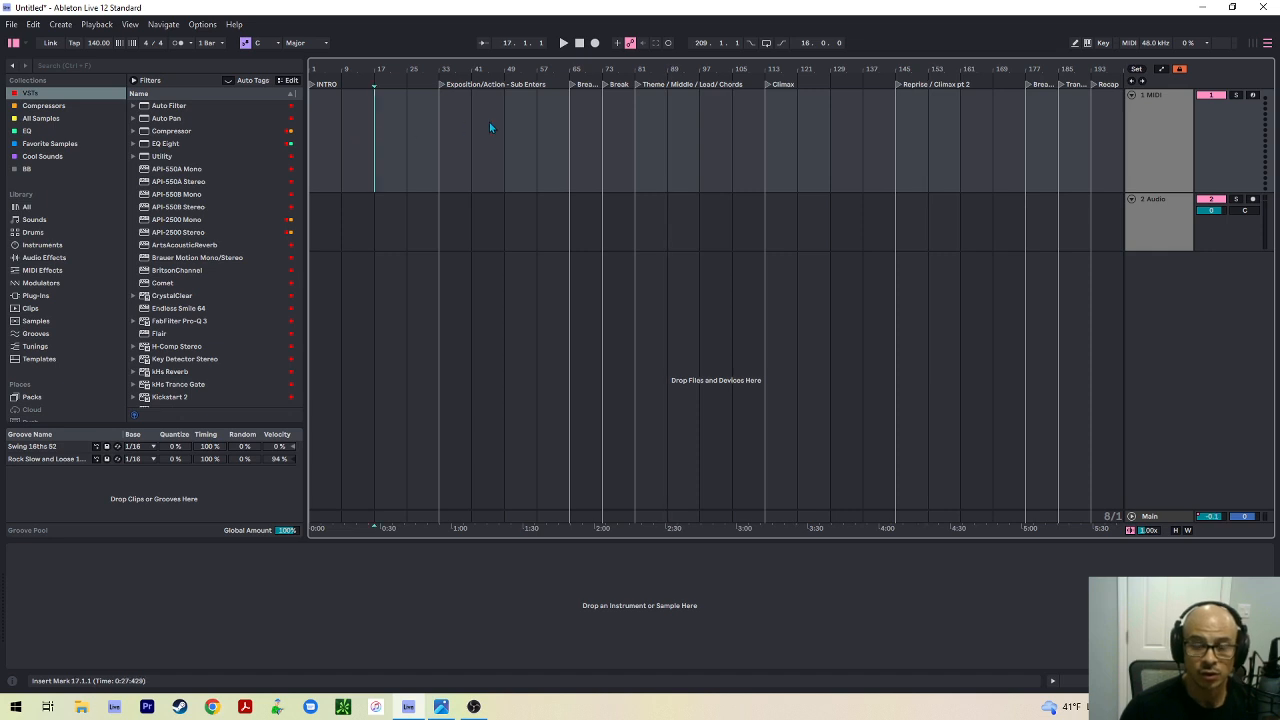
scroll(530, 140, "right", 2)
scroll(516, 128, "down", 3)
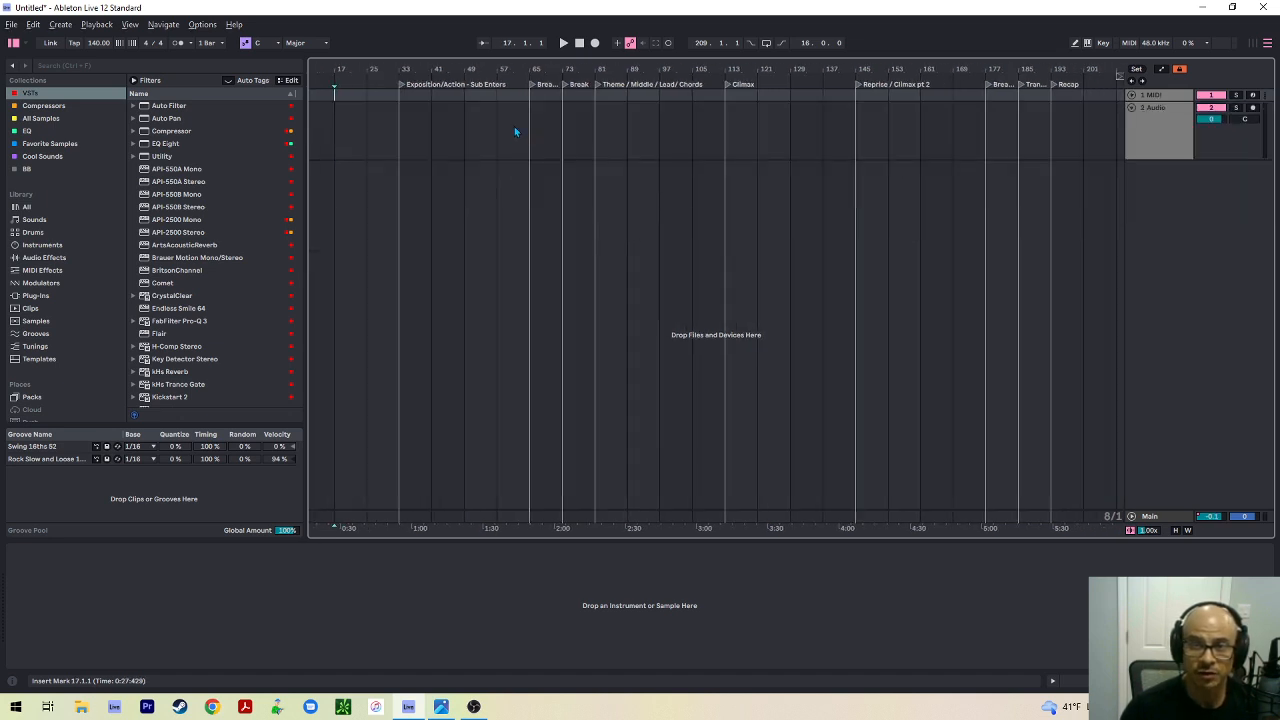
scroll(544, 99, "up", 4)
scroll(545, 105, "right", 3)
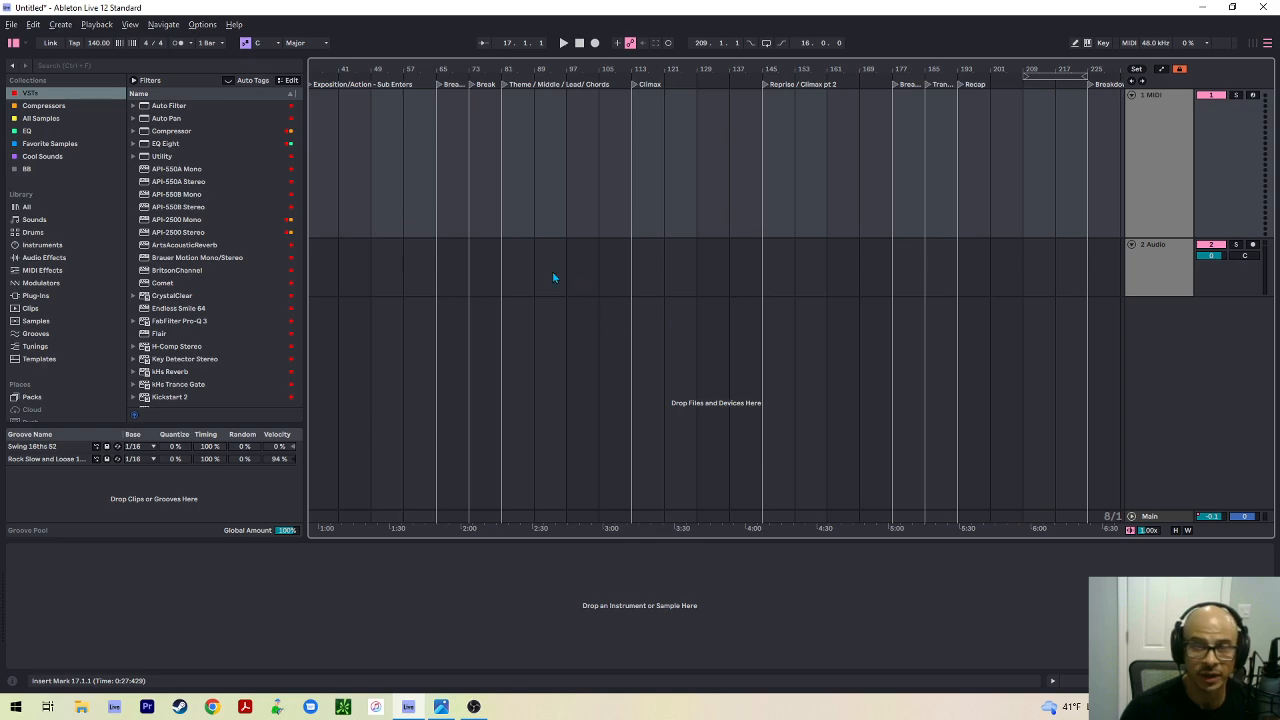
left_click(598, 177)
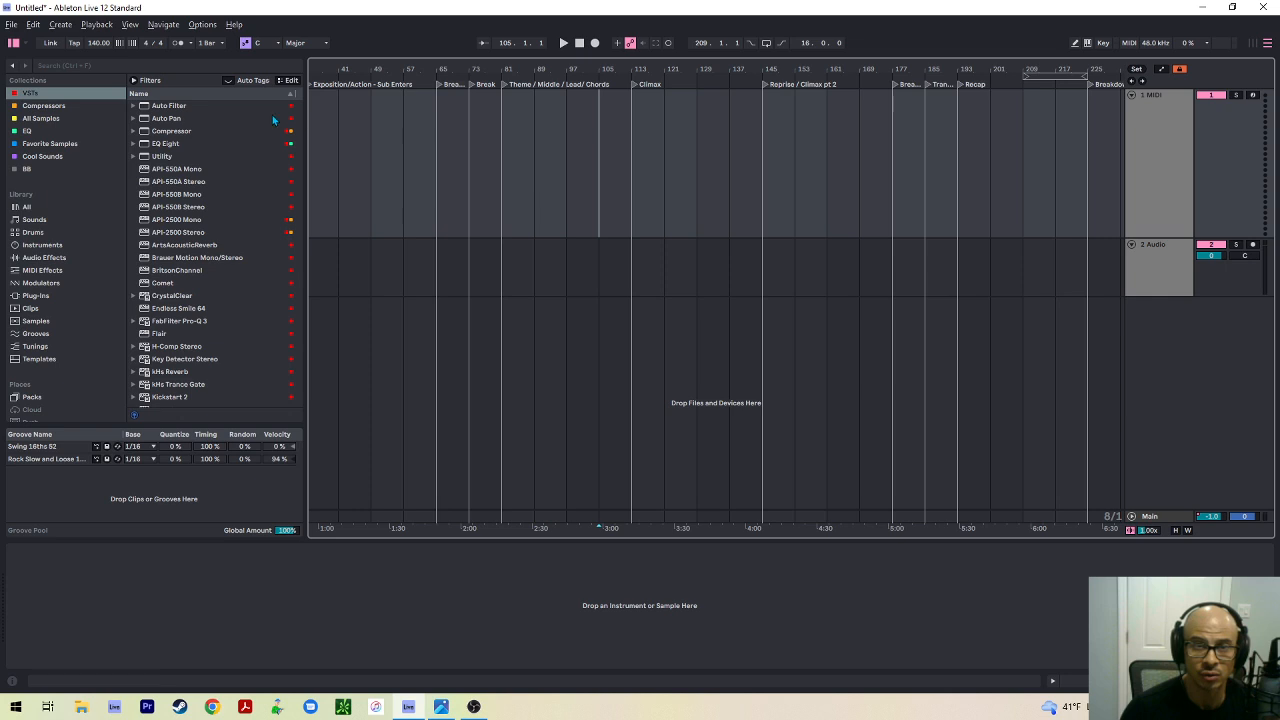
left_click(433, 134)
scroll(420, 134, "left", 1)
scroll(435, 148, "left", 4)
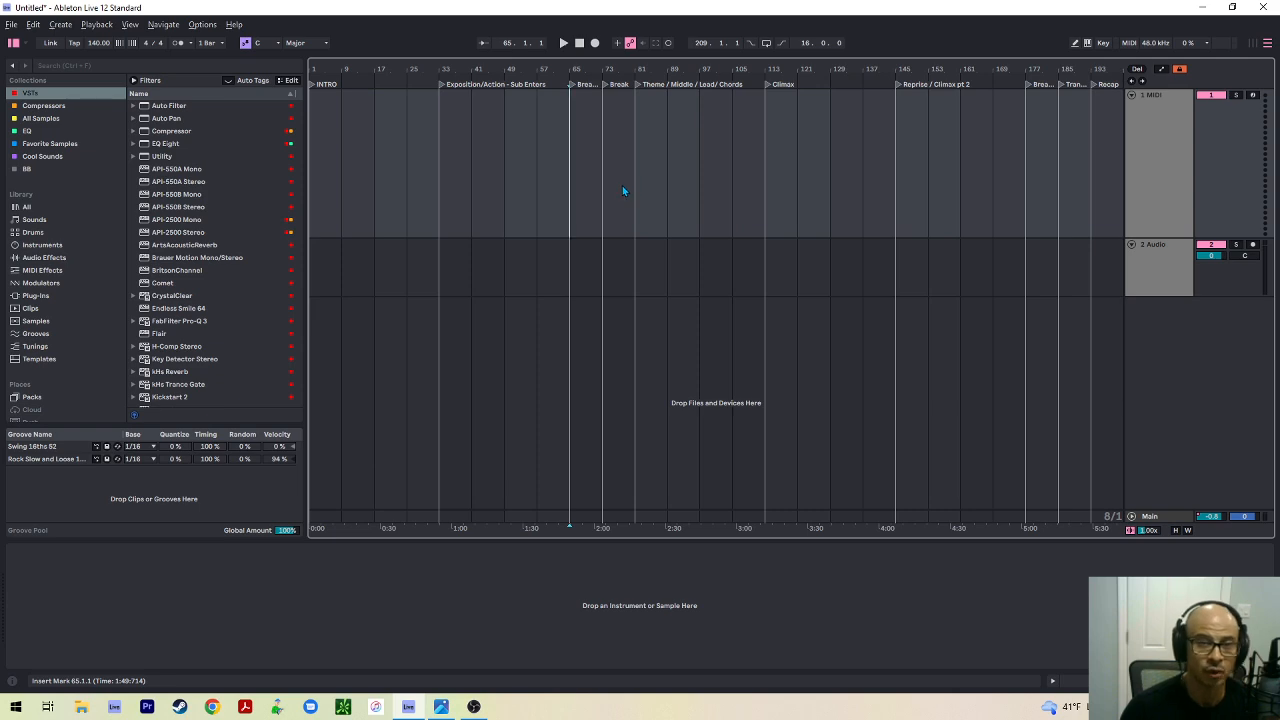
Examine the theme section at bars 81–113 on the MIDI track, plus the whole structure from intro to end
left_click_drag(640, 174, 754, 189)
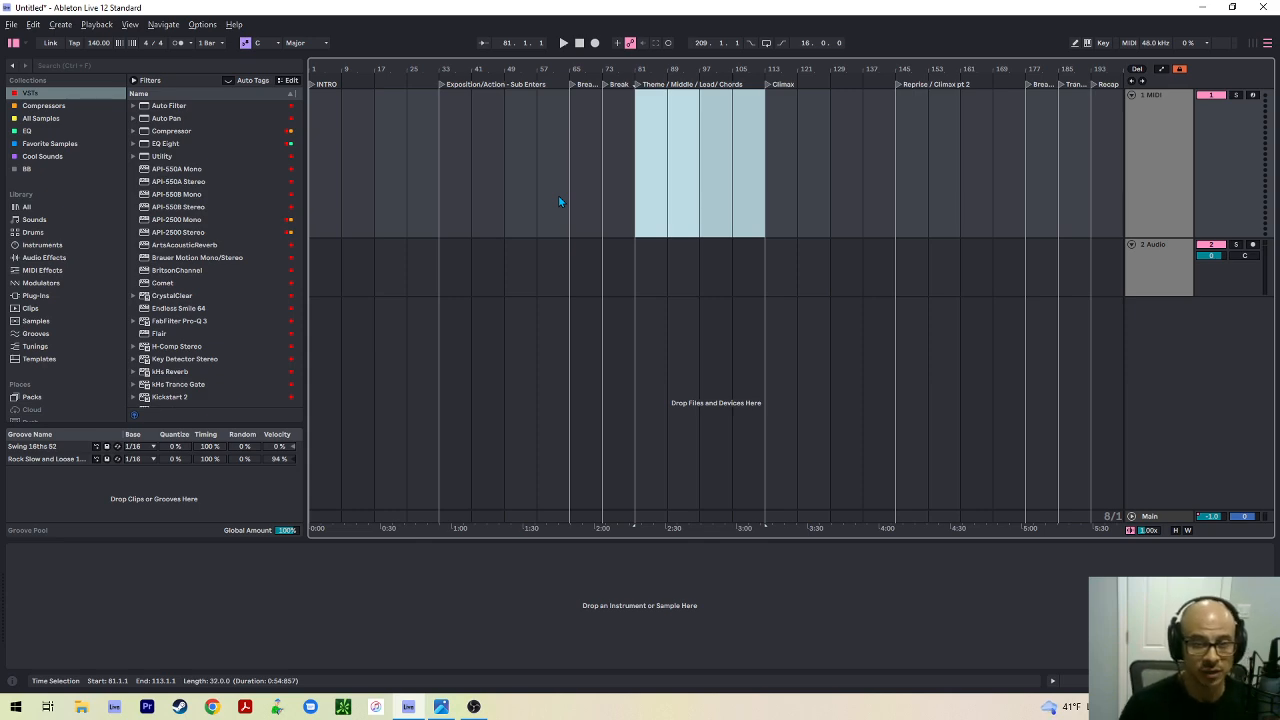
scroll(470, 193, "down", 3)
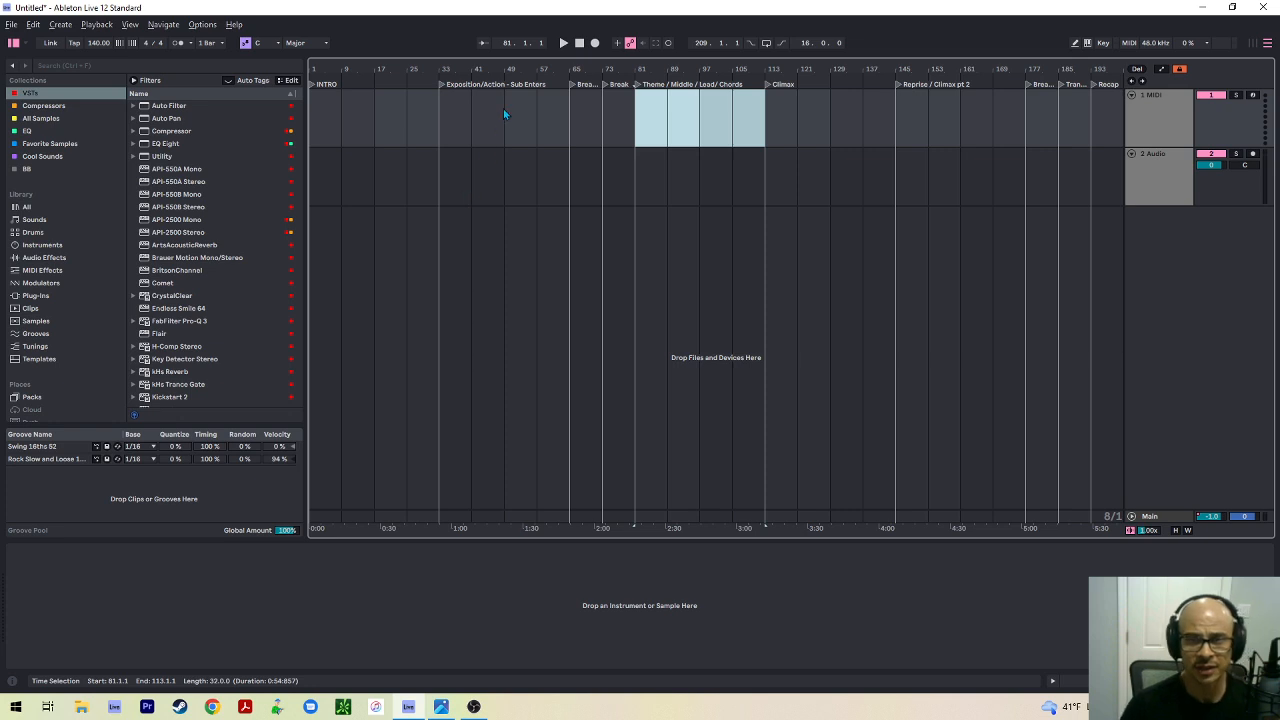
scroll(486, 133, "up", 3)
scroll(486, 133, "down", 2)
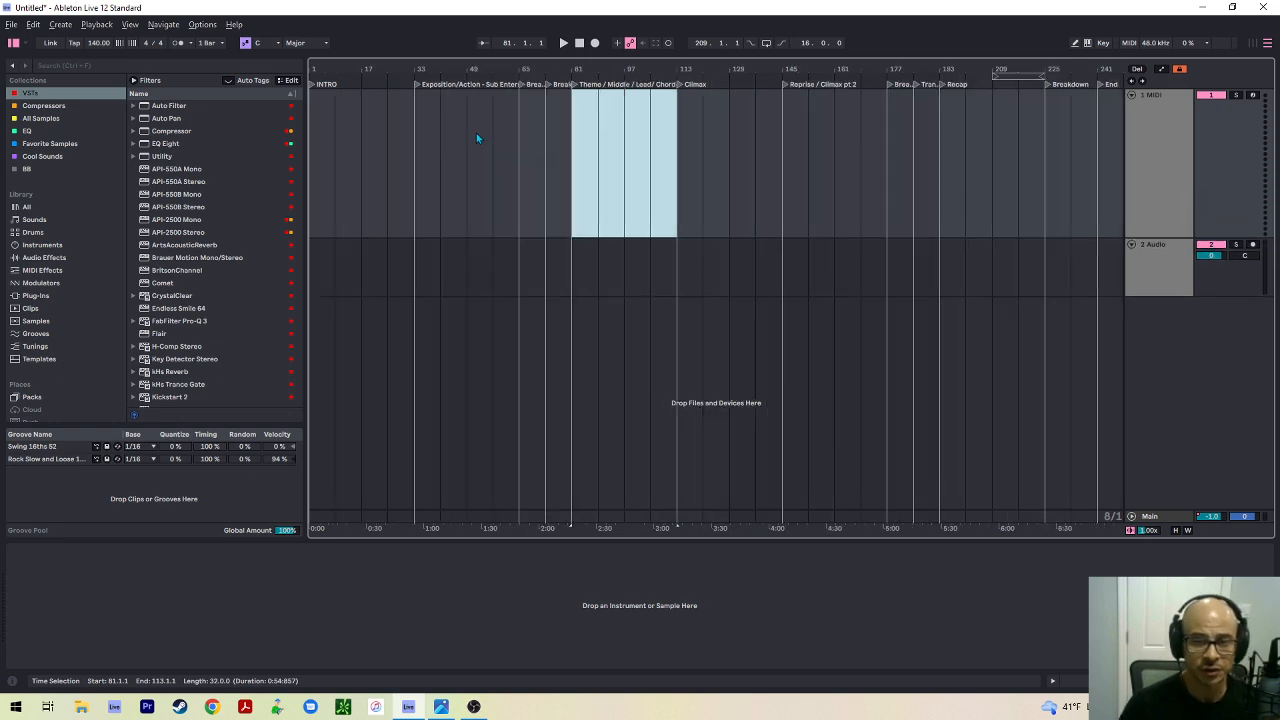
left_click(477, 137)
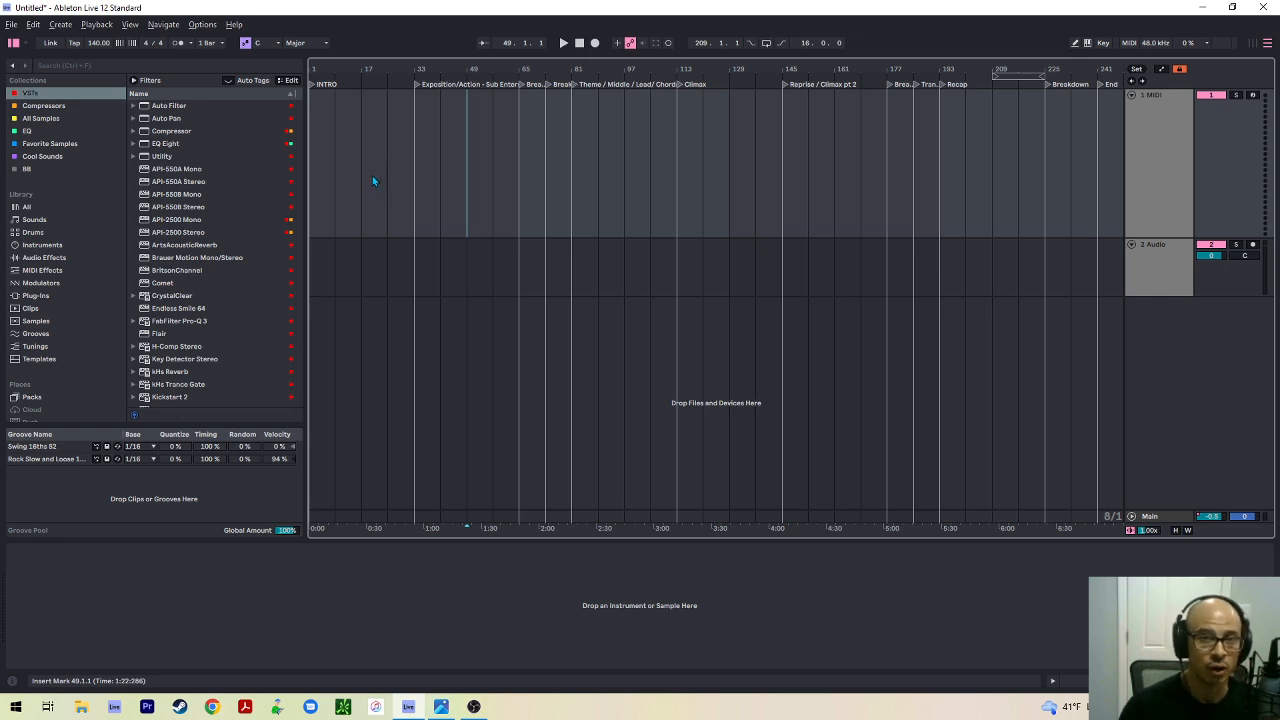
scroll(421, 167, "down", 2)
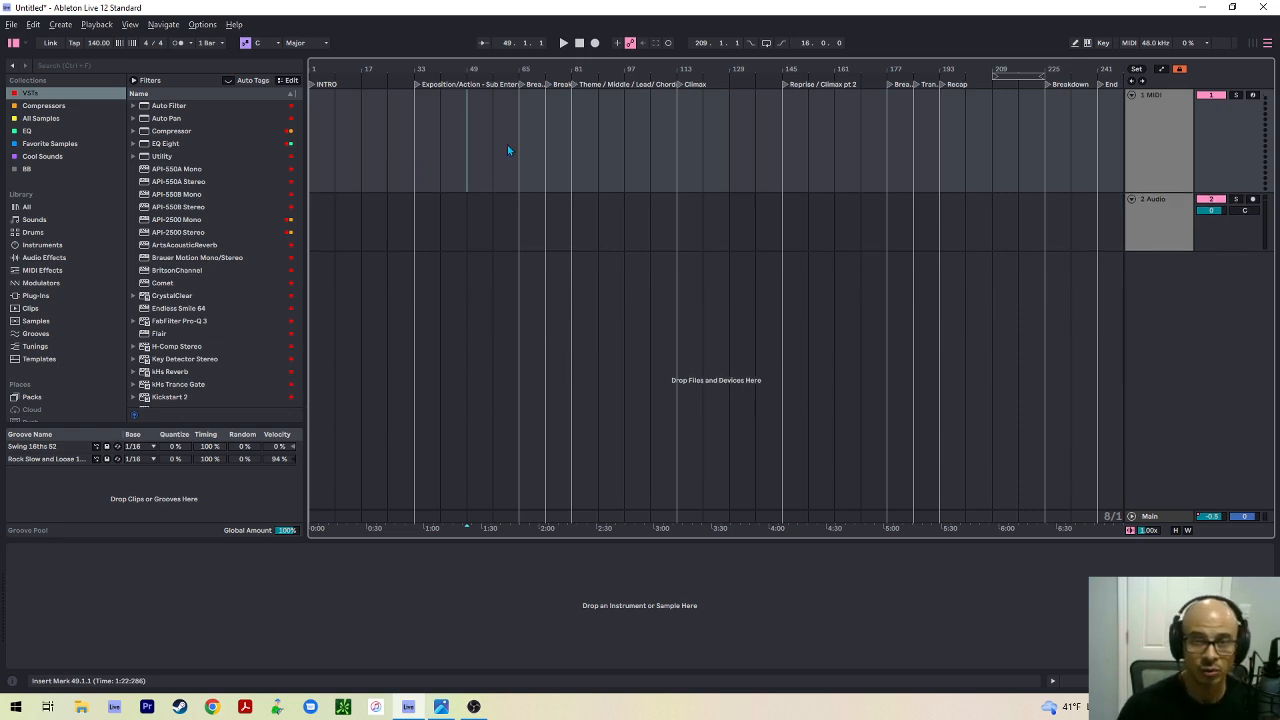